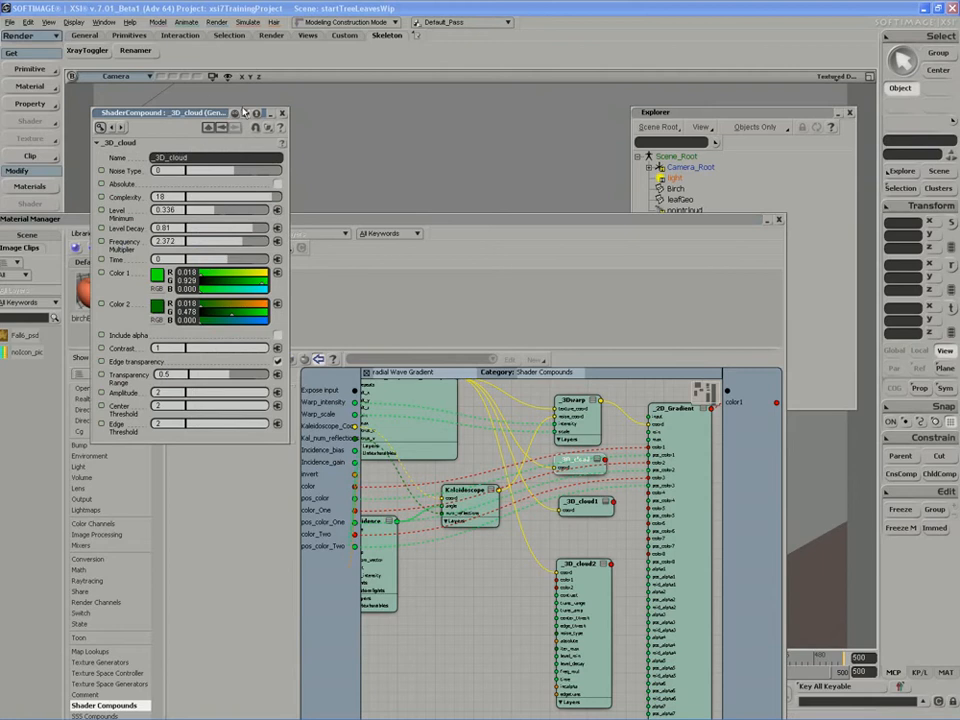
Step: Open the _3D_cloud1 and _3D_cloud2 property pages and line them up beside the _3D_cloud page
{"action": "left_click_drag", "start_coordinate": [219, 116], "coordinate": [206, 116]}
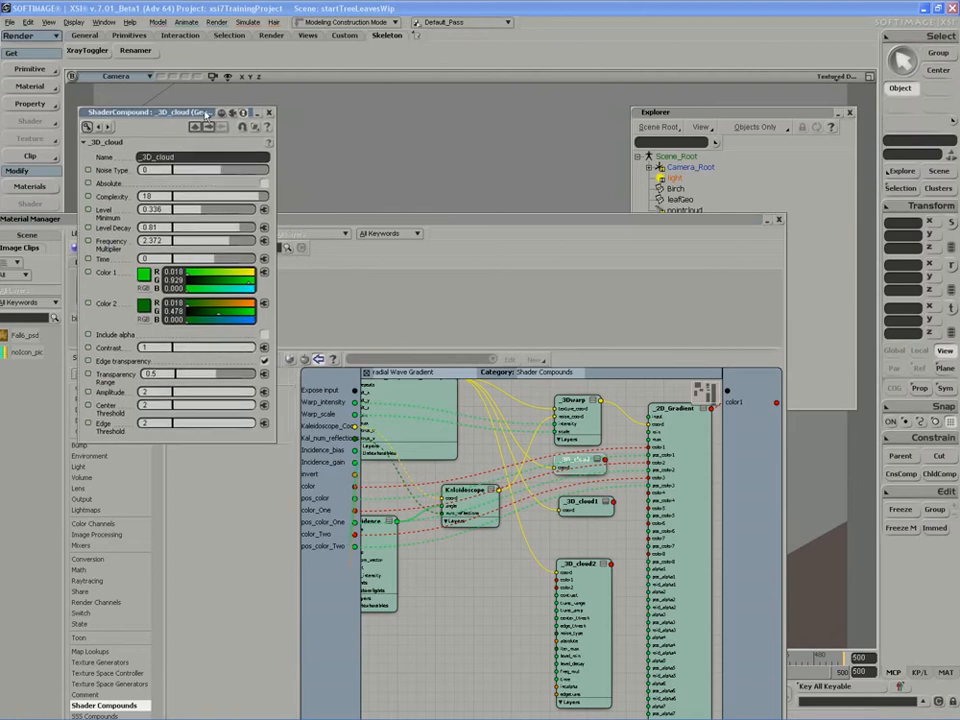
{"action": "double_click", "coordinate": [585, 517]}
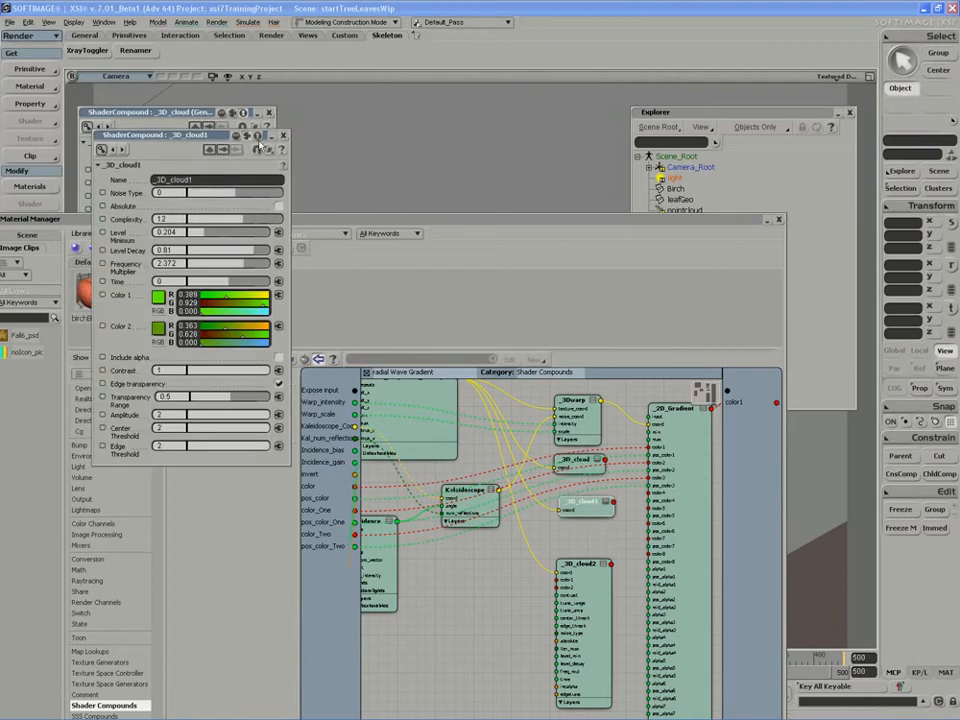
{"action": "left_click_drag", "start_coordinate": [207, 145], "coordinate": [398, 123]}
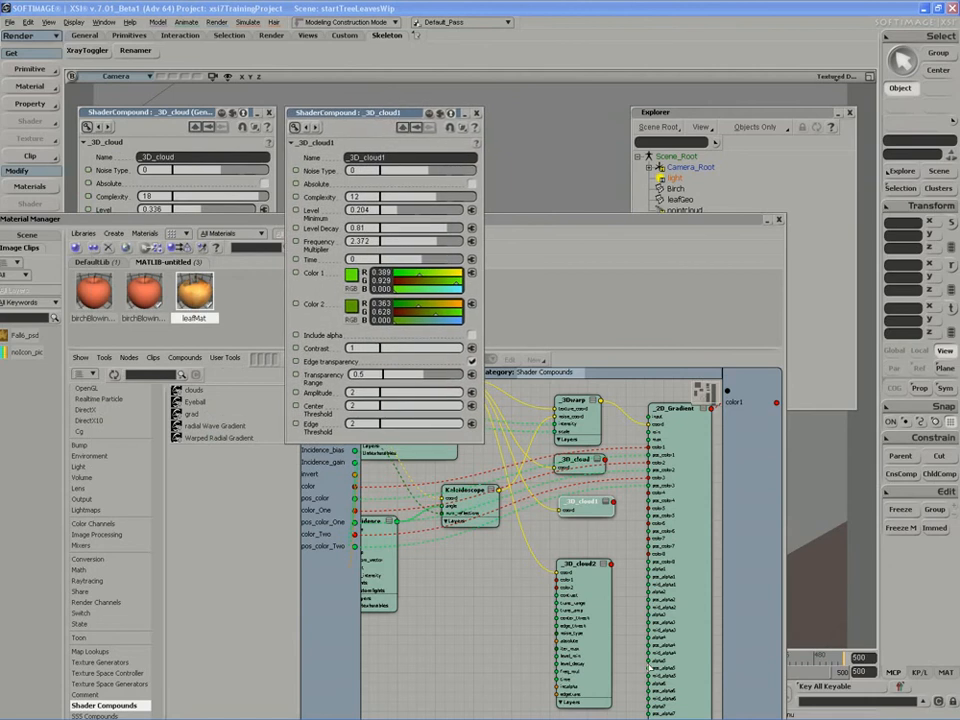
{"action": "double_click", "coordinate": [601, 558]}
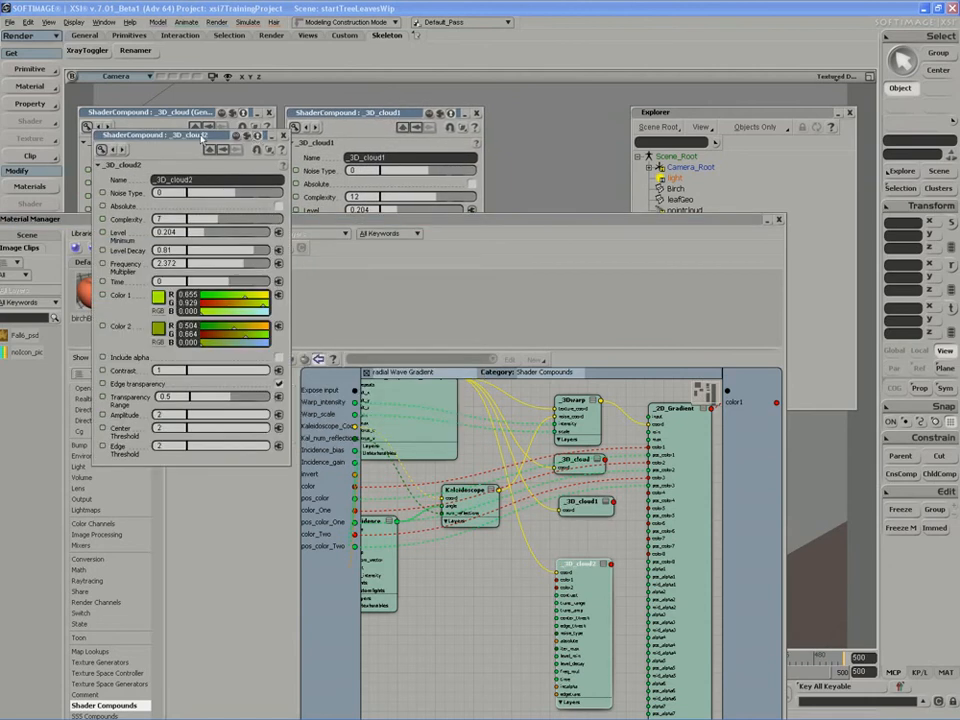
{"action": "left_click_drag", "start_coordinate": [160, 134], "coordinate": [558, 108]}
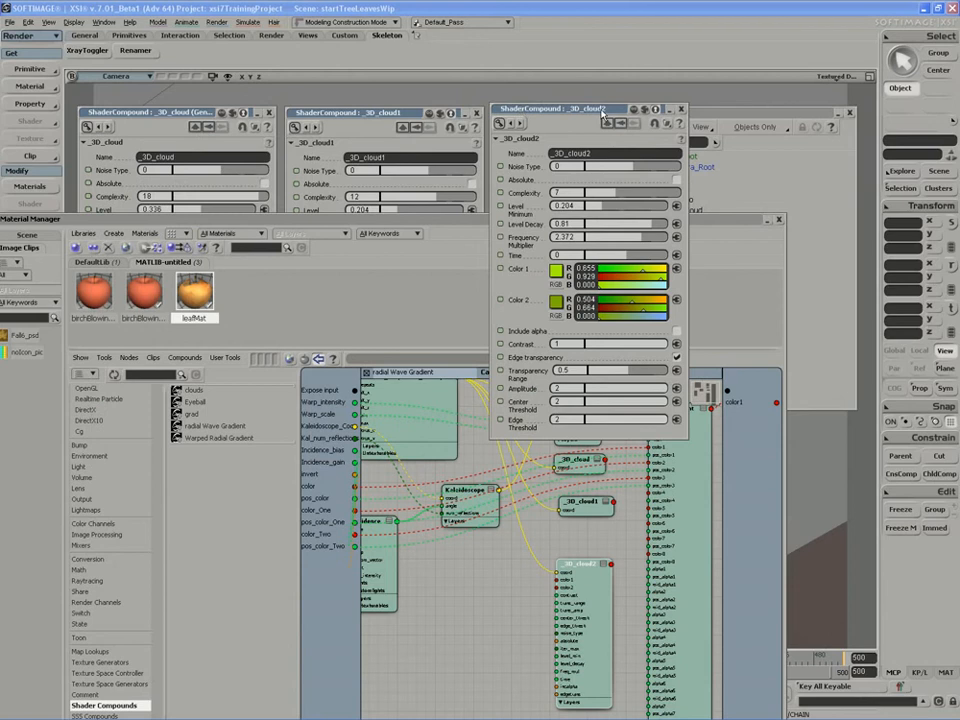
{"action": "left_click_drag", "start_coordinate": [603, 114], "coordinate": [608, 113]}
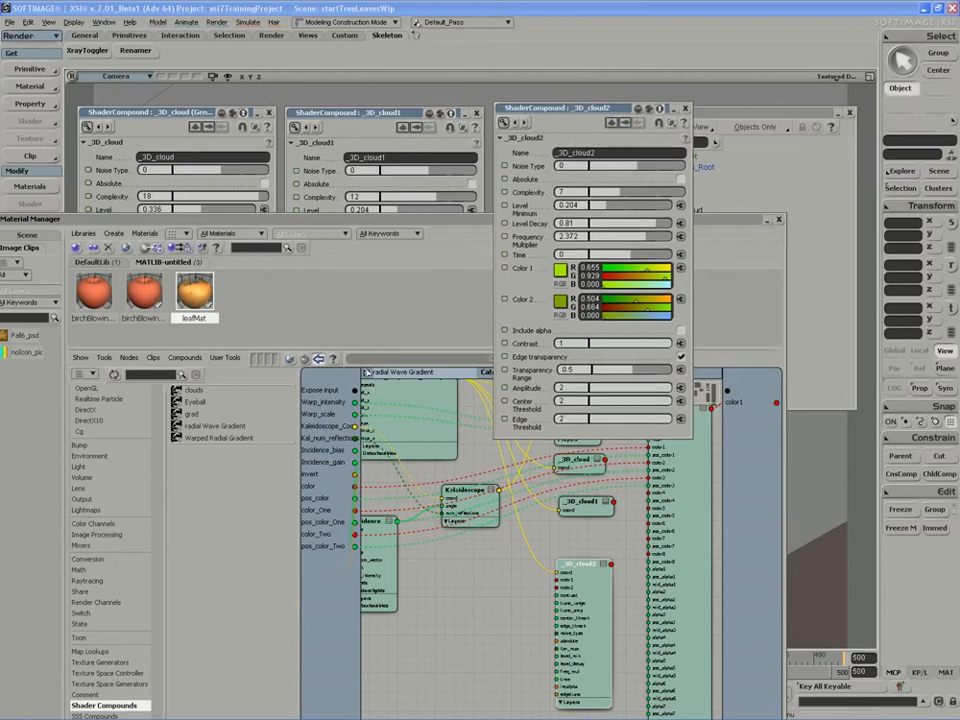
Step: Leave the radial Wave Gradient compound, open the ShaderCompound node's properties, and roll up the Material Manager above the property pages
{"action": "left_click", "coordinate": [366, 372]}
{"action": "double_click", "coordinate": [410, 548]}
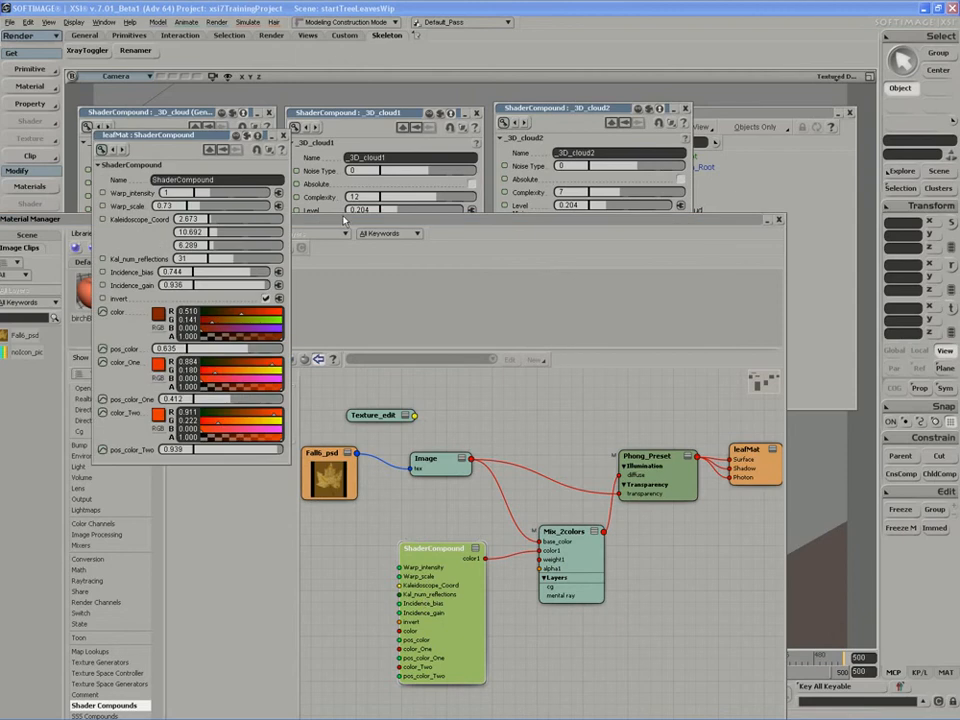
{"action": "left_click", "coordinate": [345, 219]}
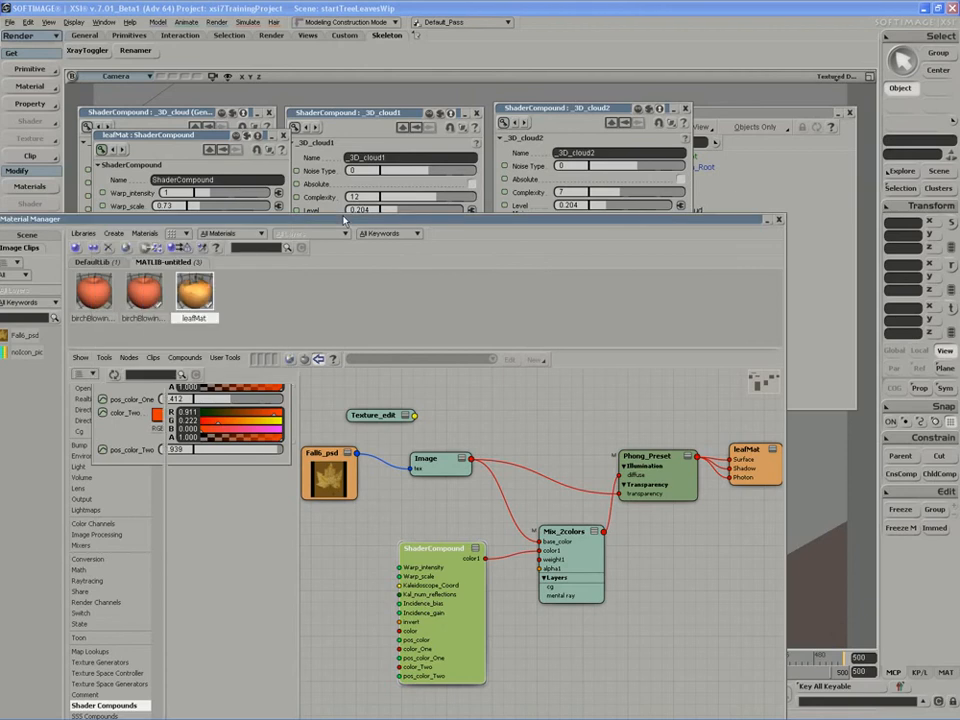
{"action": "double_click", "coordinate": [345, 219]}
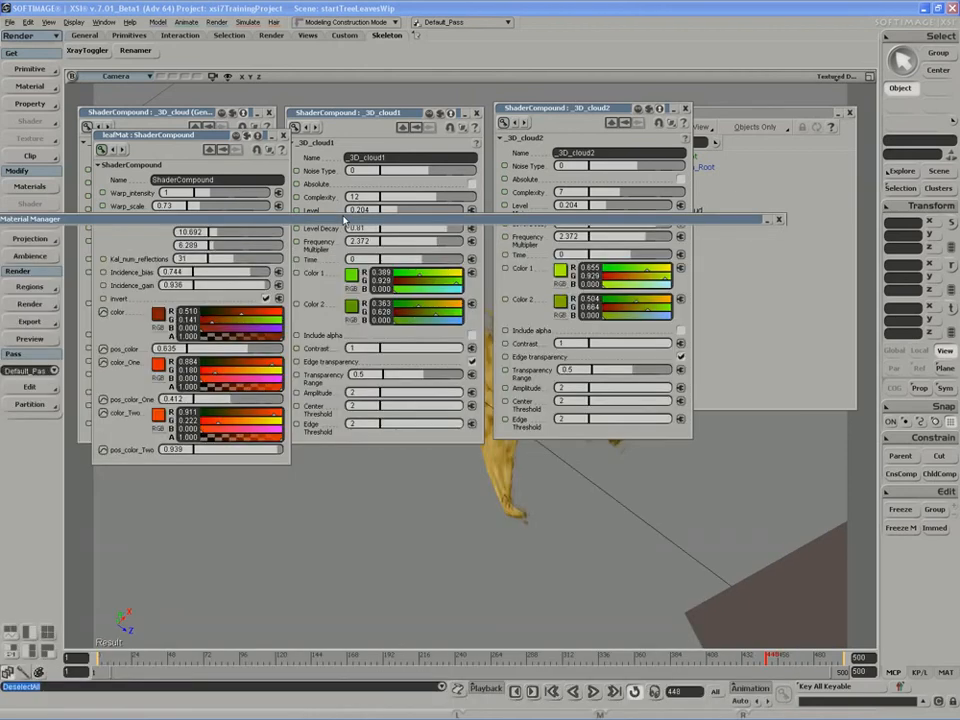
{"action": "left_click_drag", "start_coordinate": [345, 219], "coordinate": [367, 80]}
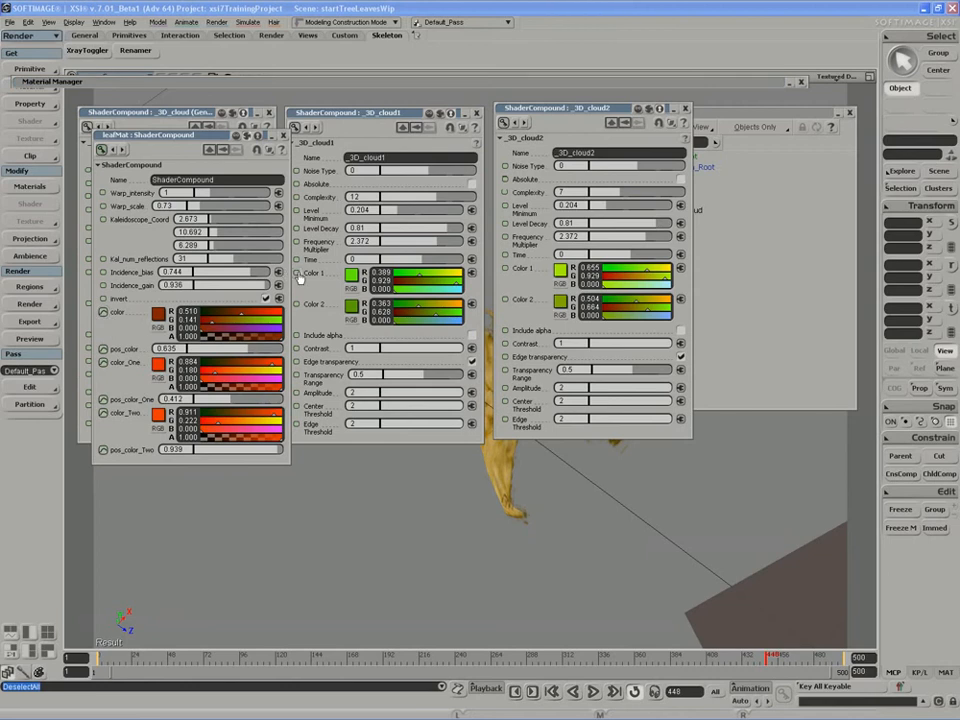
Step: Copy the animation of leafMat's color parameter and paste it onto Color 1 of _3D_cloud1
{"action": "right_click", "coordinate": [104, 313]}
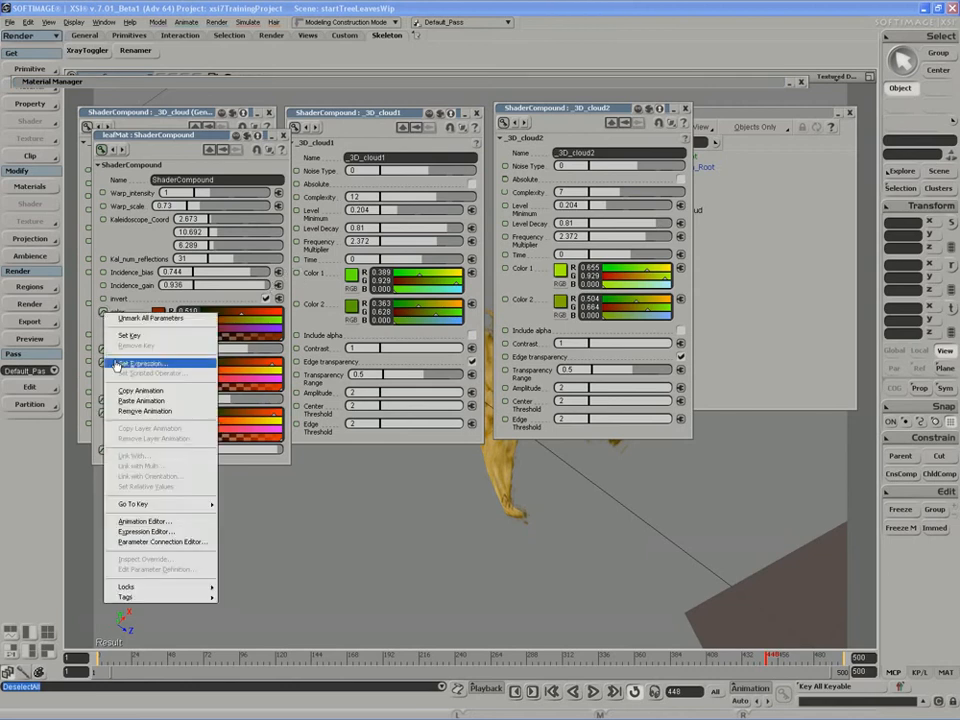
{"action": "left_click", "coordinate": [128, 392]}
{"action": "right_click", "coordinate": [297, 273]}
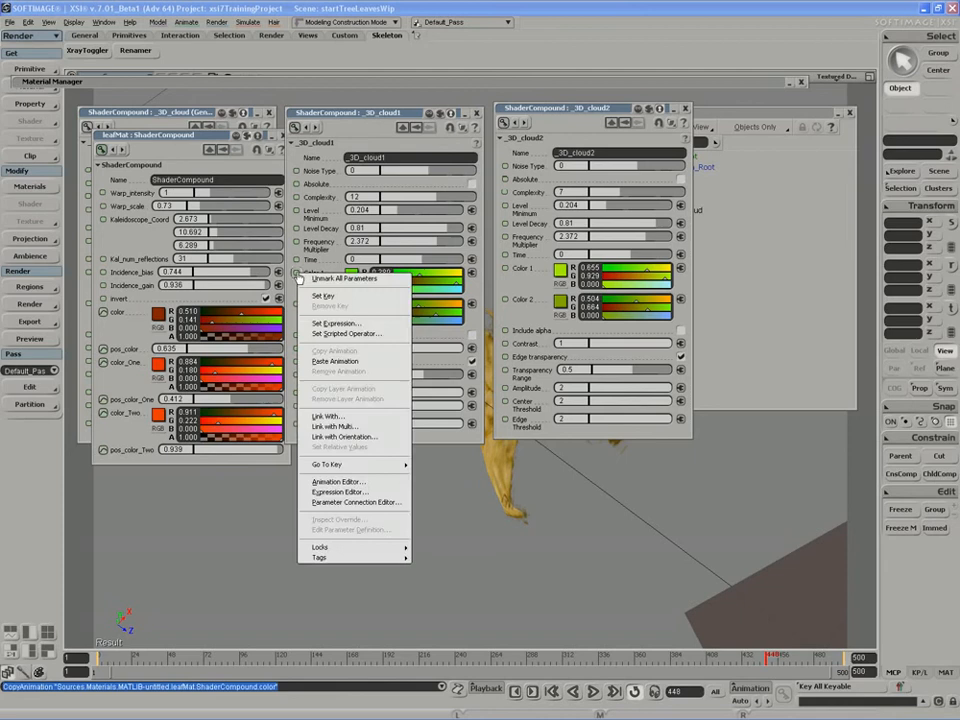
{"action": "left_click", "coordinate": [335, 361]}
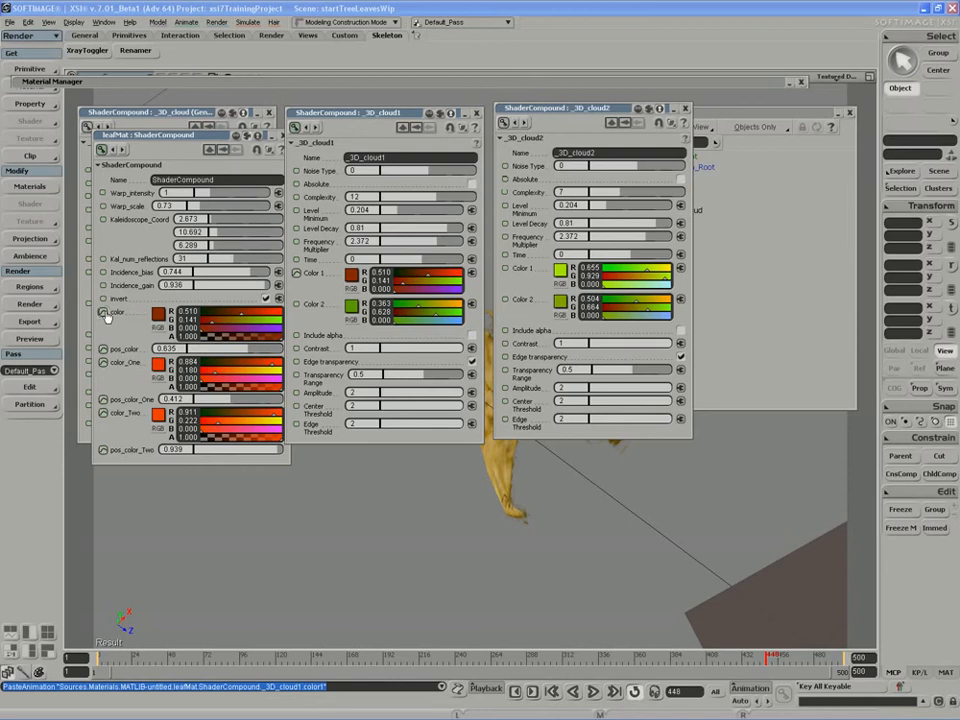
Step: Move the leafMat ShaderCompound properties clear of the _3D_cloud color settings and undo the animation paste on _3D_cloud1
{"action": "left_click_drag", "start_coordinate": [143, 140], "coordinate": [128, 355]}
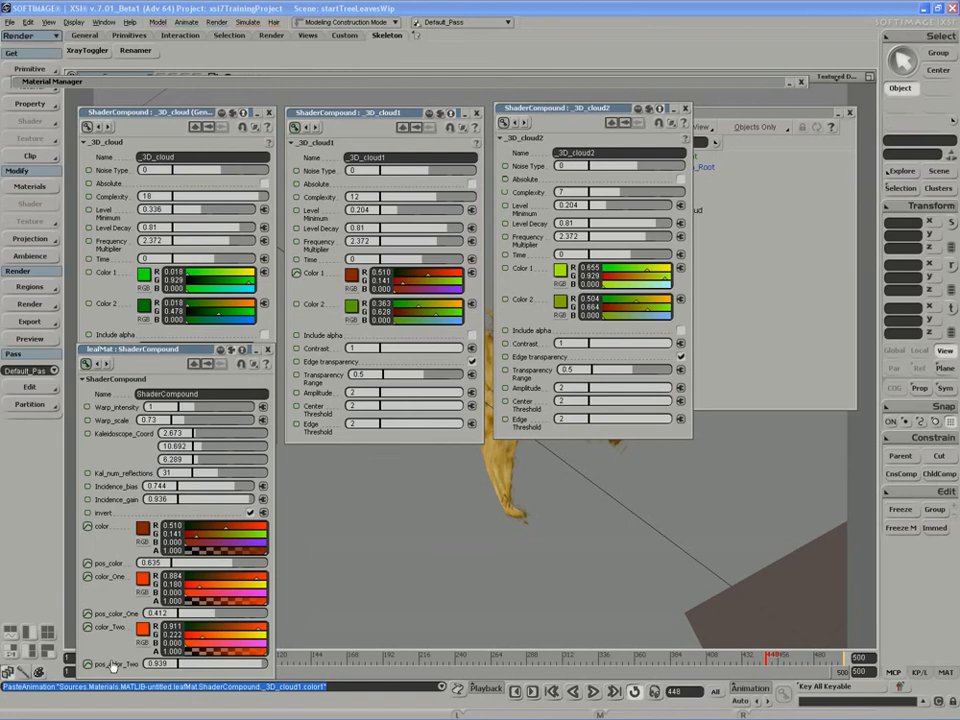
{"action": "key", "text": "ctrl+z"}
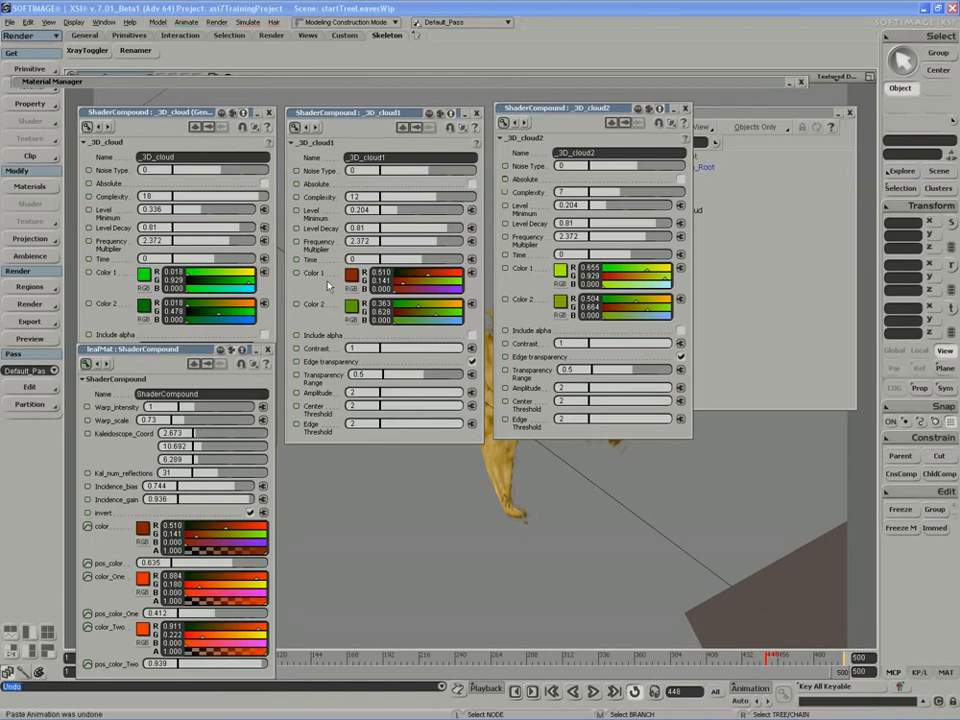
{"action": "key", "text": "ctrl+z"}
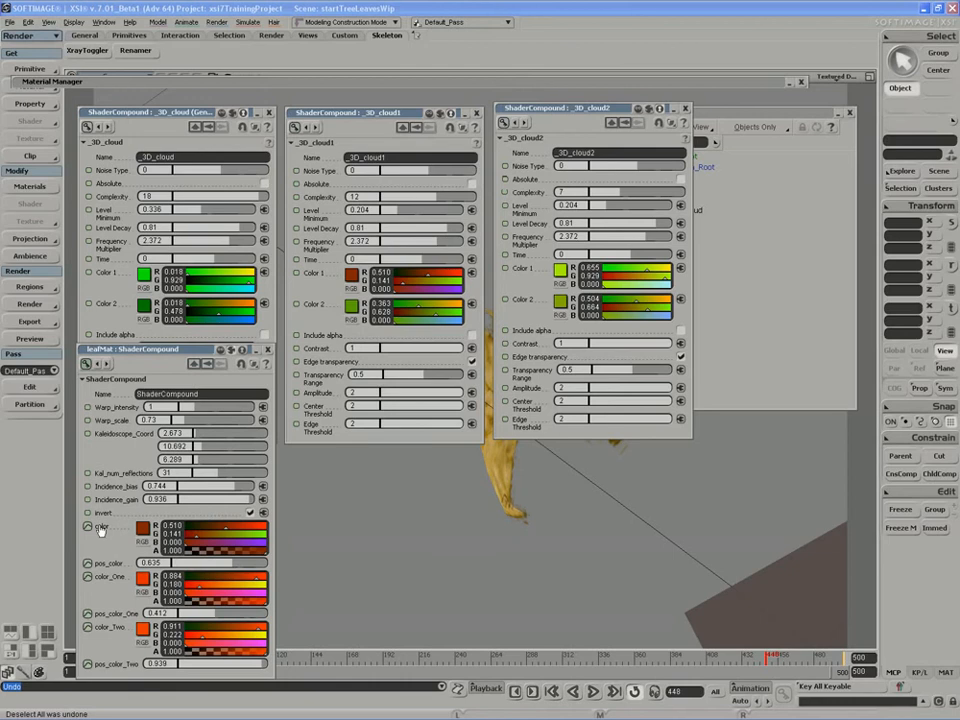
Step: Copy the animation of the ShaderCompound's color parameter and paste it onto Color 1 of _3D_cloud
{"action": "right_click", "coordinate": [87, 530]}
{"action": "left_click", "coordinate": [110, 303]}
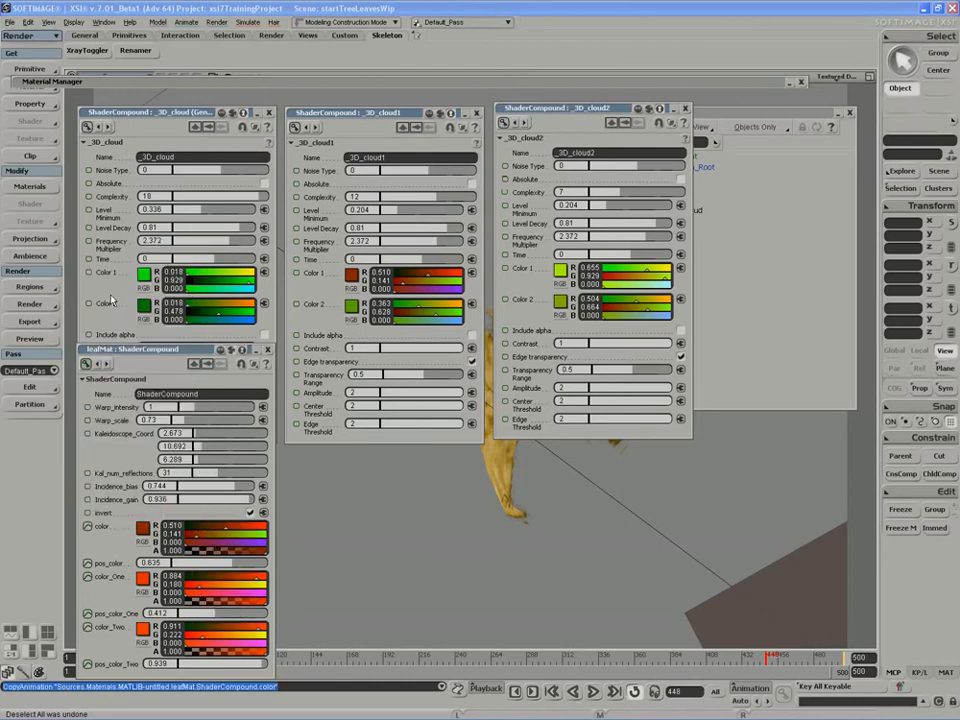
{"action": "right_click", "coordinate": [95, 275]}
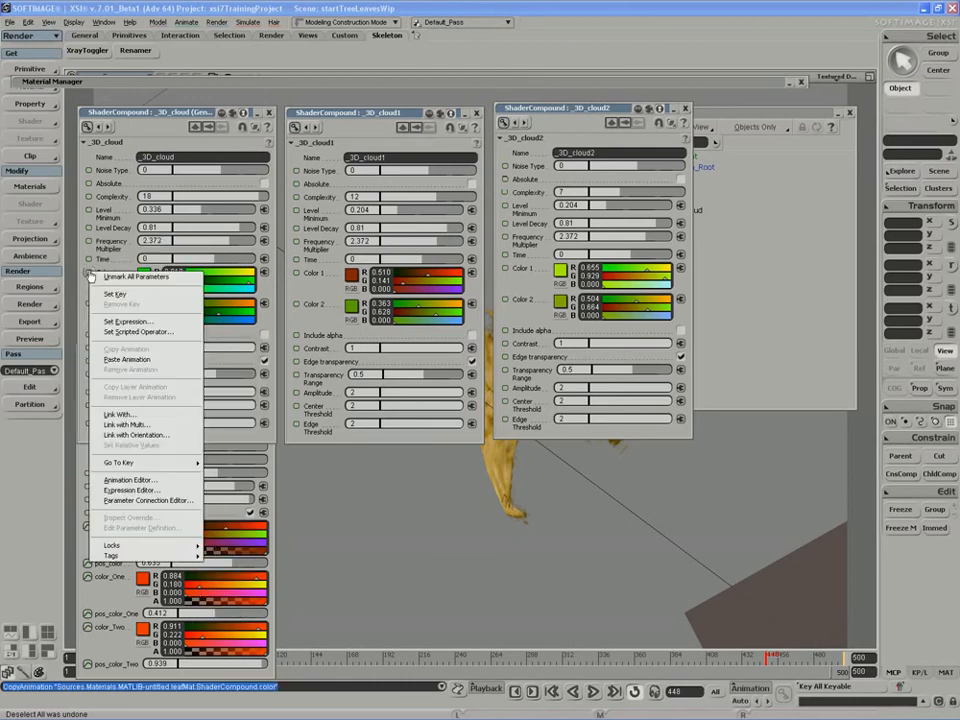
{"action": "left_click", "coordinate": [108, 358]}
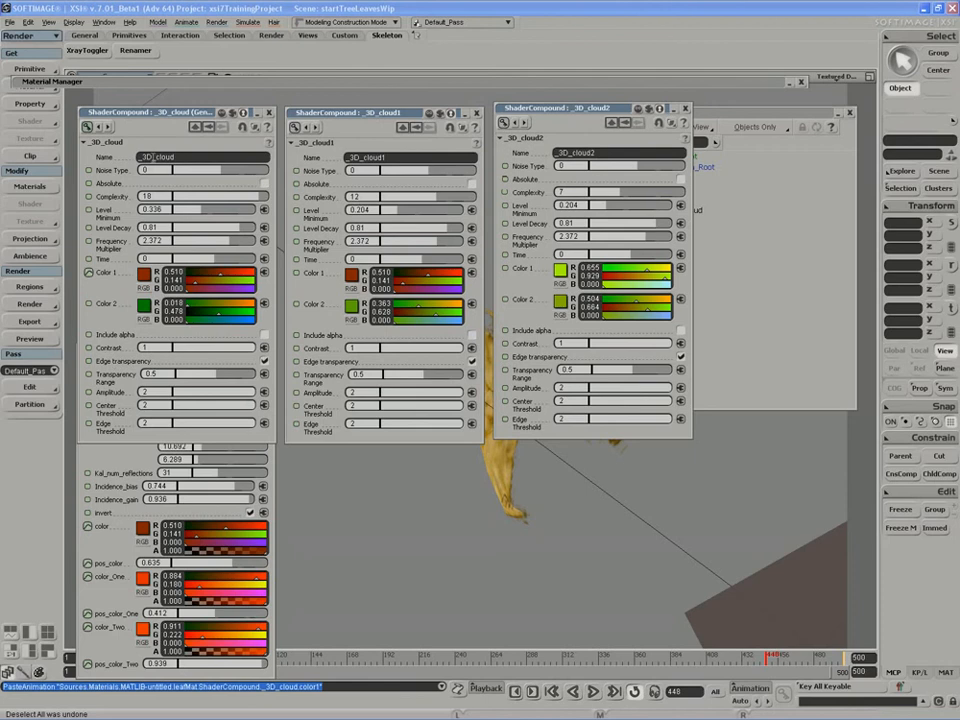
Step: Copy the animation of the ShaderCompound's color_Two parameter and paste it onto Color 1 of _3D_cloud1
{"action": "right_click", "coordinate": [87, 628]}
{"action": "left_click", "coordinate": [150, 415]}
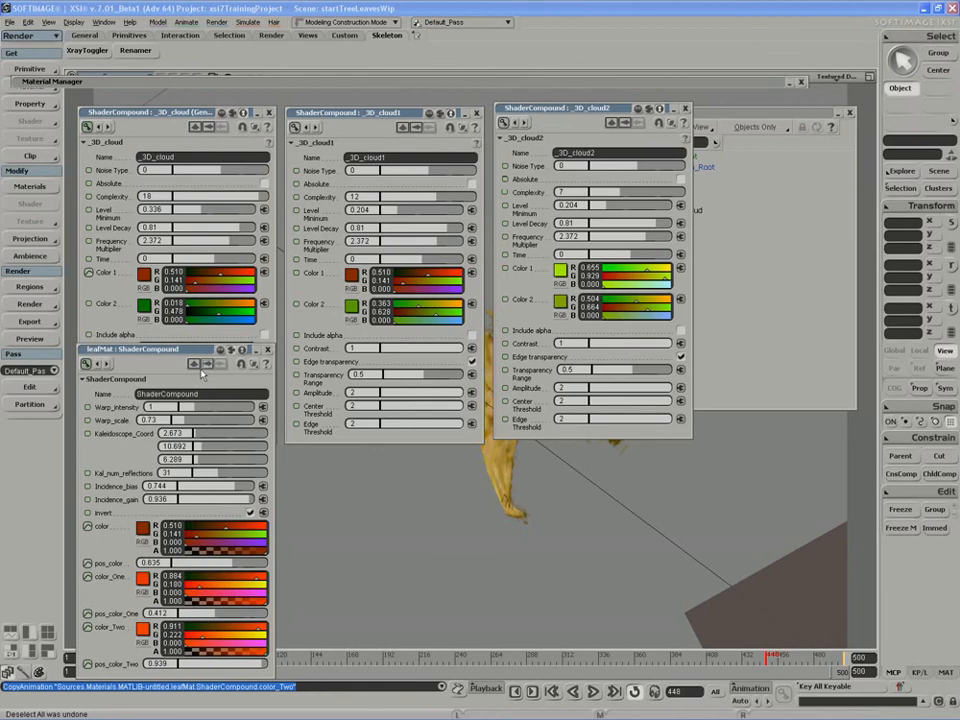
{"action": "right_click", "coordinate": [297, 272]}
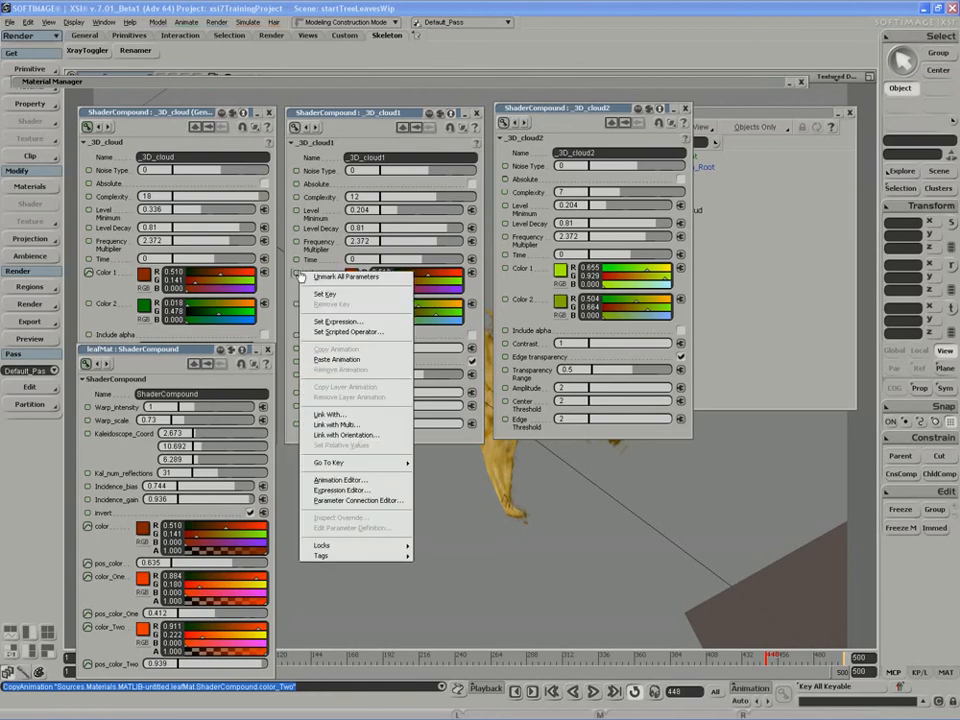
{"action": "left_click", "coordinate": [339, 360]}
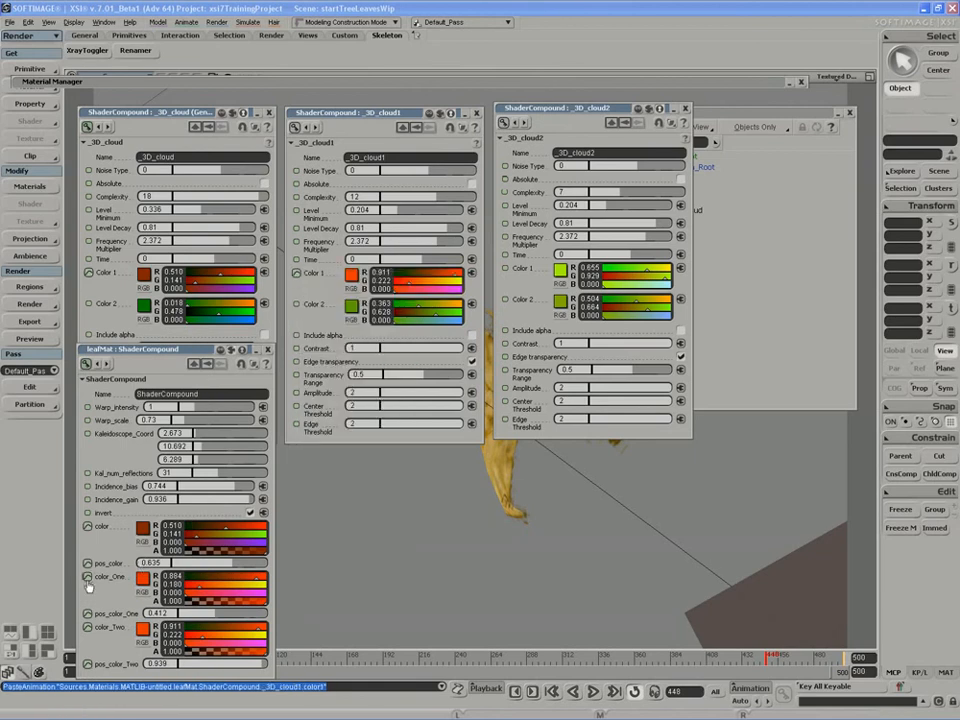
Step: Copy the animation of the ShaderCompound's color_One parameter and paste it onto Color 1 of _3D_cloud2
{"action": "right_click", "coordinate": [90, 278]}
{"action": "left_click", "coordinate": [157, 363]}
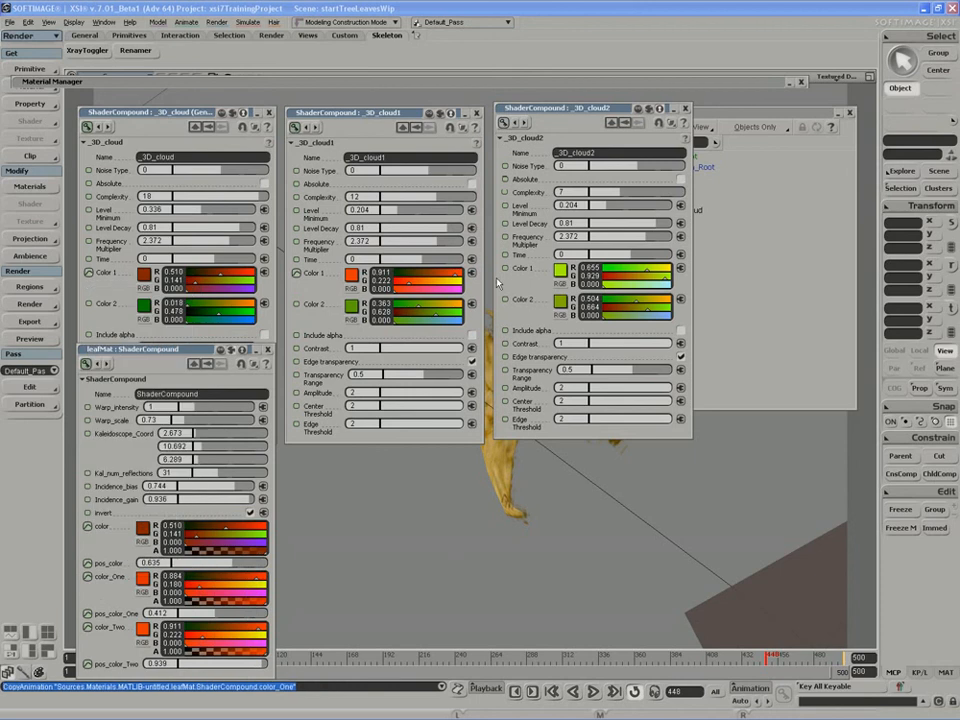
{"action": "right_click", "coordinate": [506, 269]}
{"action": "left_click", "coordinate": [541, 357]}
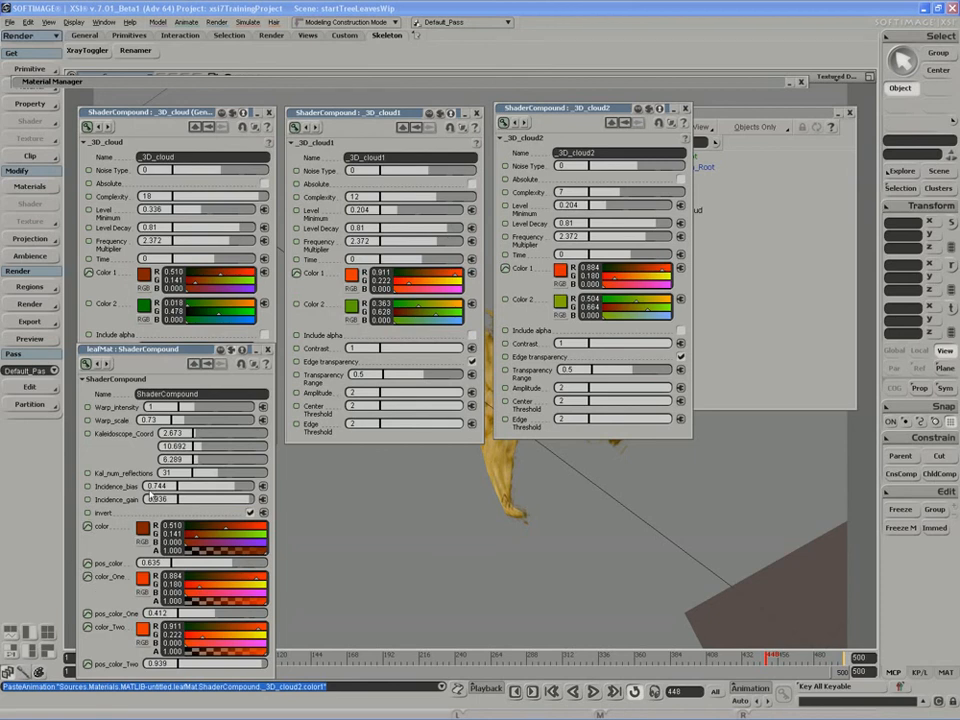
Step: Close the ShaderCompound properties, expand the Material Manager again, and open leafMat's ShaderCompound for editing
{"action": "left_click", "coordinate": [268, 350]}
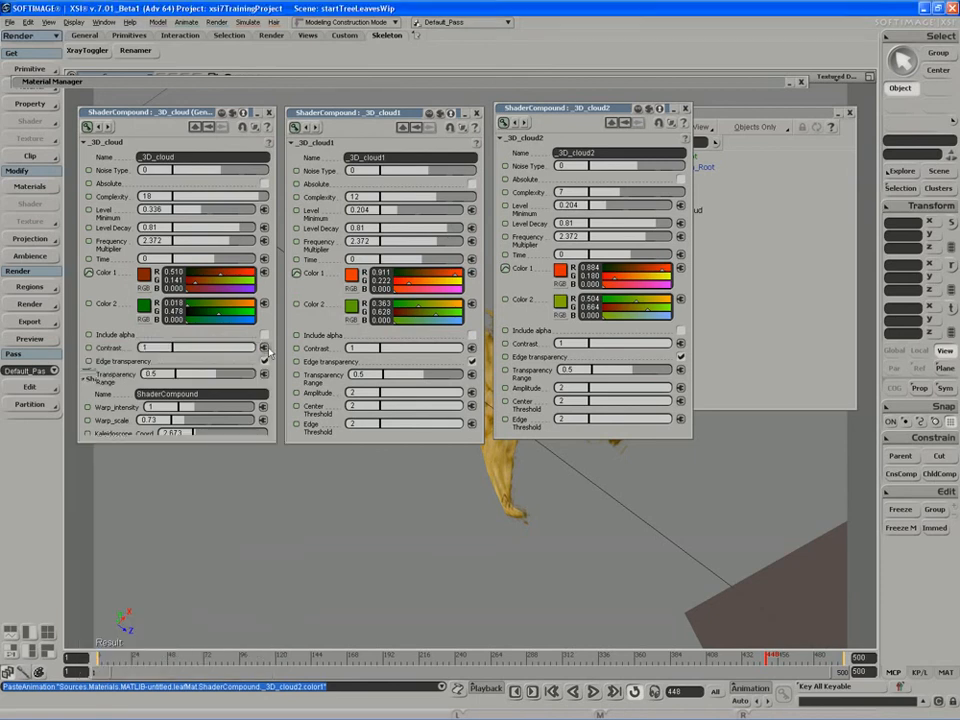
{"action": "left_click", "coordinate": [164, 81]}
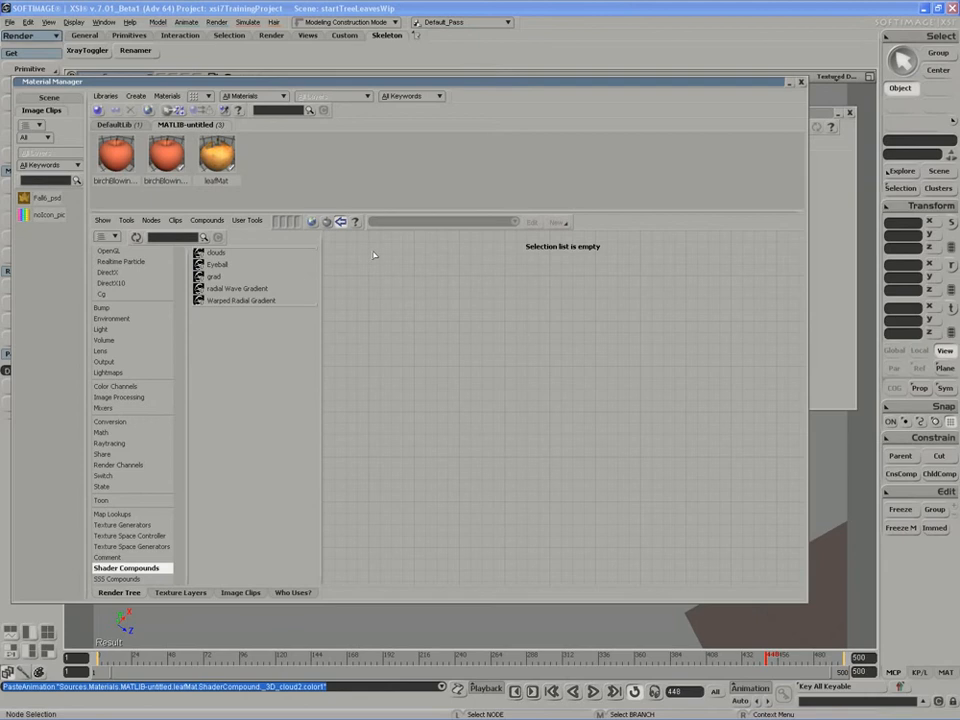
{"action": "left_click", "coordinate": [223, 158]}
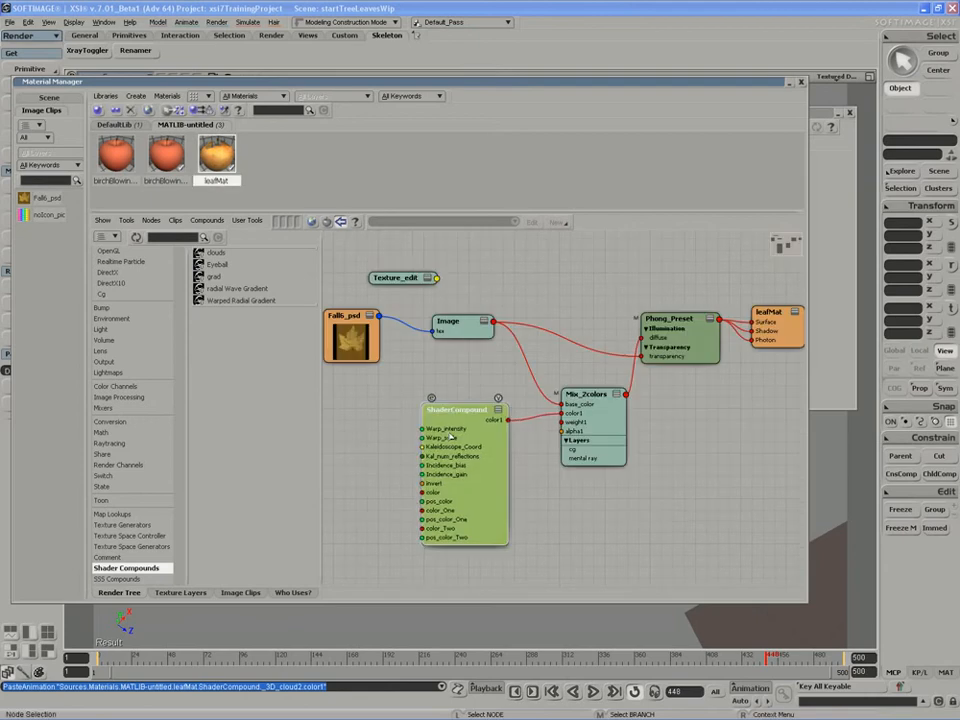
{"action": "left_click", "coordinate": [433, 398]}
{"action": "left_click_drag", "start_coordinate": [408, 438], "coordinate": [472, 462]}
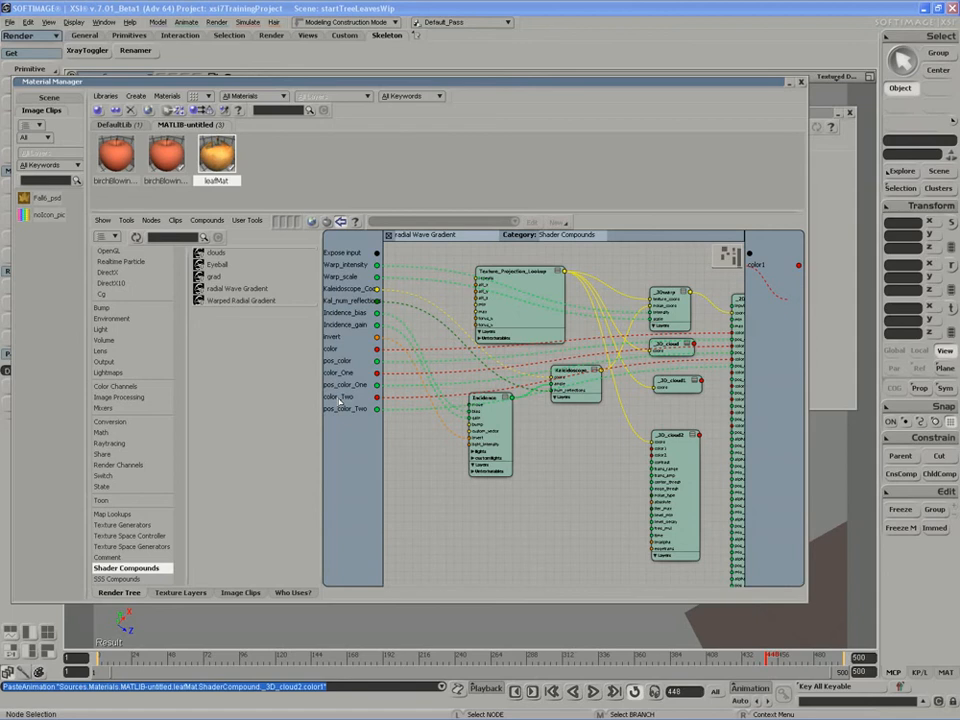
Step: Move the exposed color_Two port up two places, directly above color_One
{"action": "right_click", "coordinate": [339, 400]}
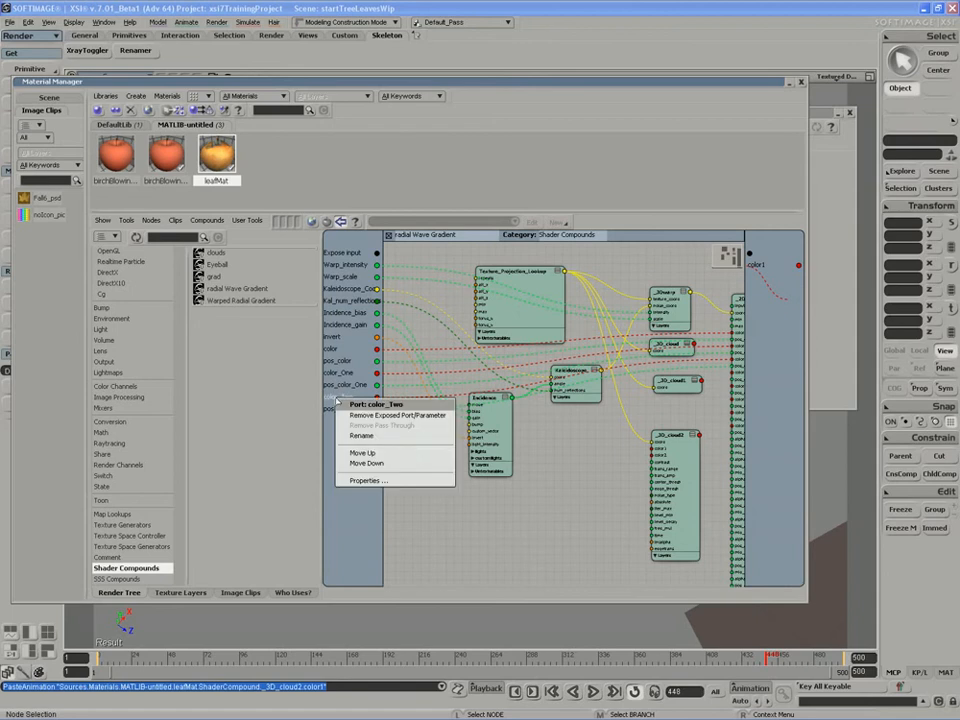
{"action": "left_click", "coordinate": [362, 453]}
{"action": "right_click", "coordinate": [339, 387]}
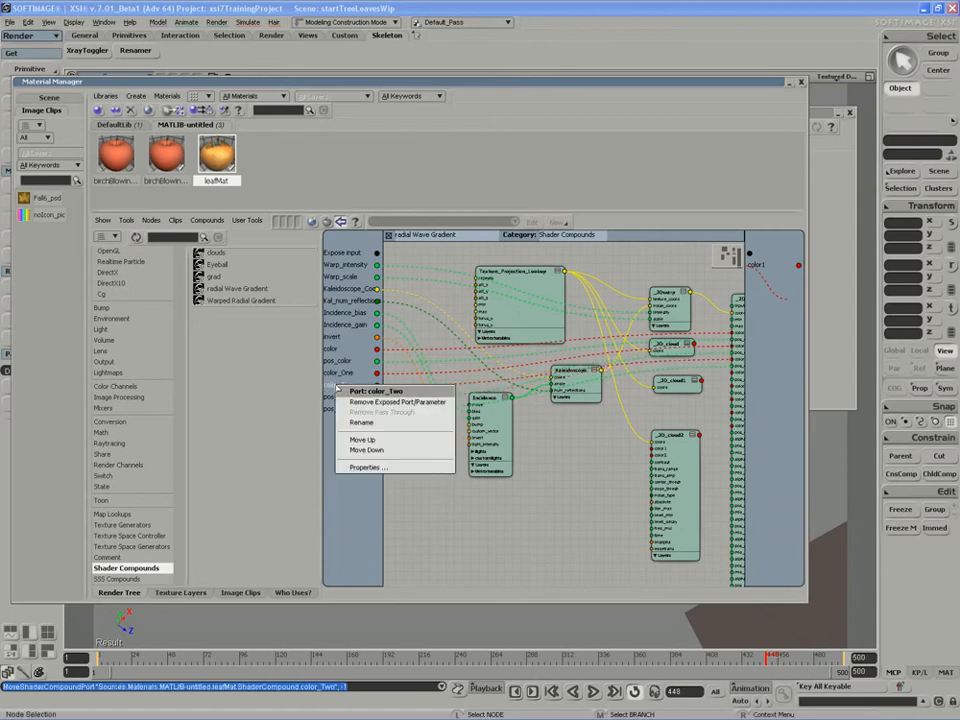
{"action": "left_click", "coordinate": [365, 441]}
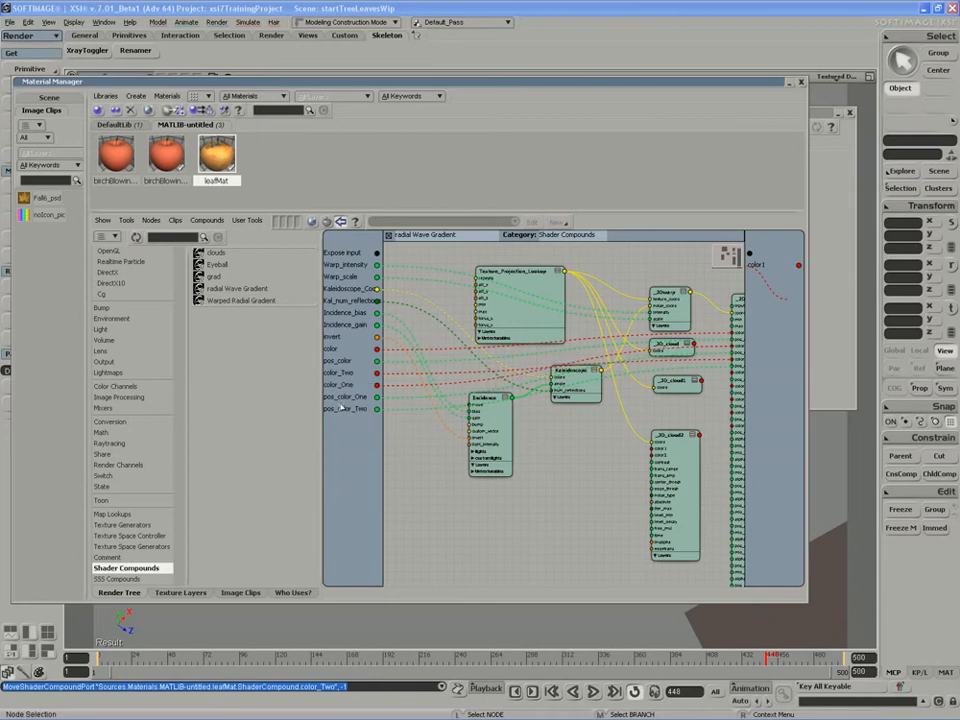
Step: Move the exposed pos_color_Two port up two places, directly below color_Two
{"action": "right_click", "coordinate": [339, 410]}
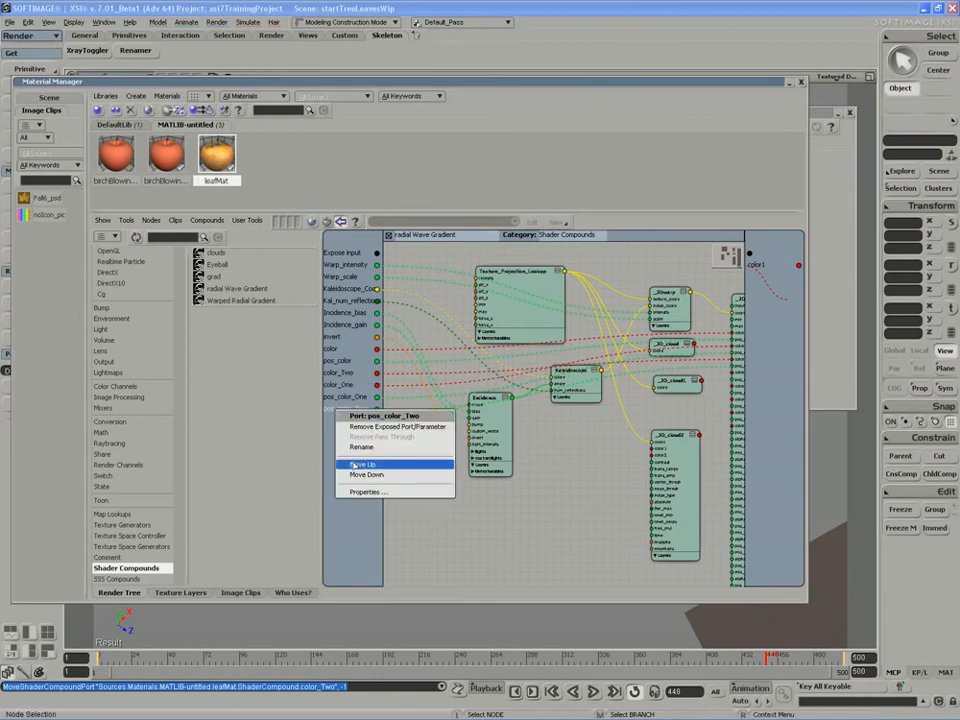
{"action": "left_click", "coordinate": [365, 343]}
{"action": "right_click", "coordinate": [340, 396]}
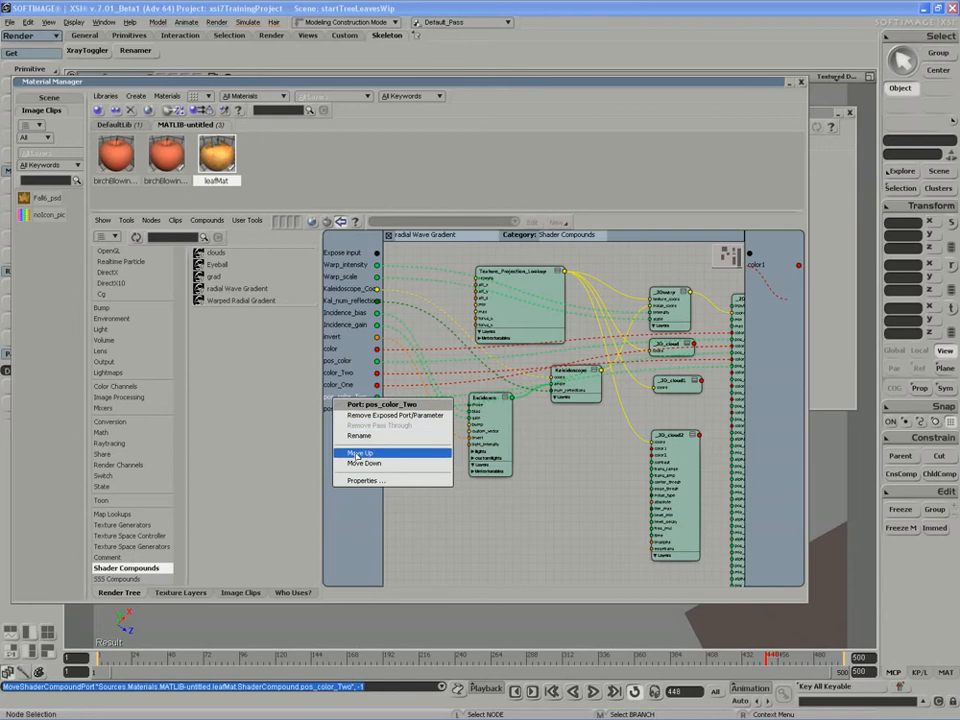
{"action": "left_click", "coordinate": [365, 452]}
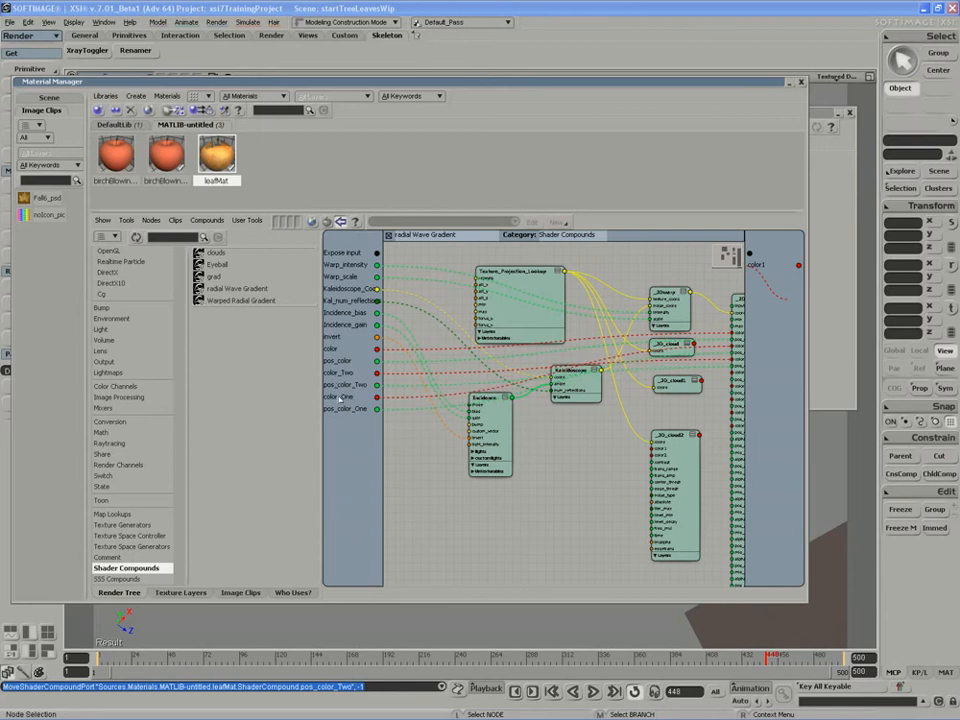
Step: Rename the exposed color_One port below pos_color_Two as color_Tw
{"action": "double_click", "coordinate": [339, 397]}
{"action": "key", "text": "End"}
{"action": "key", "text": "BackSpace"}
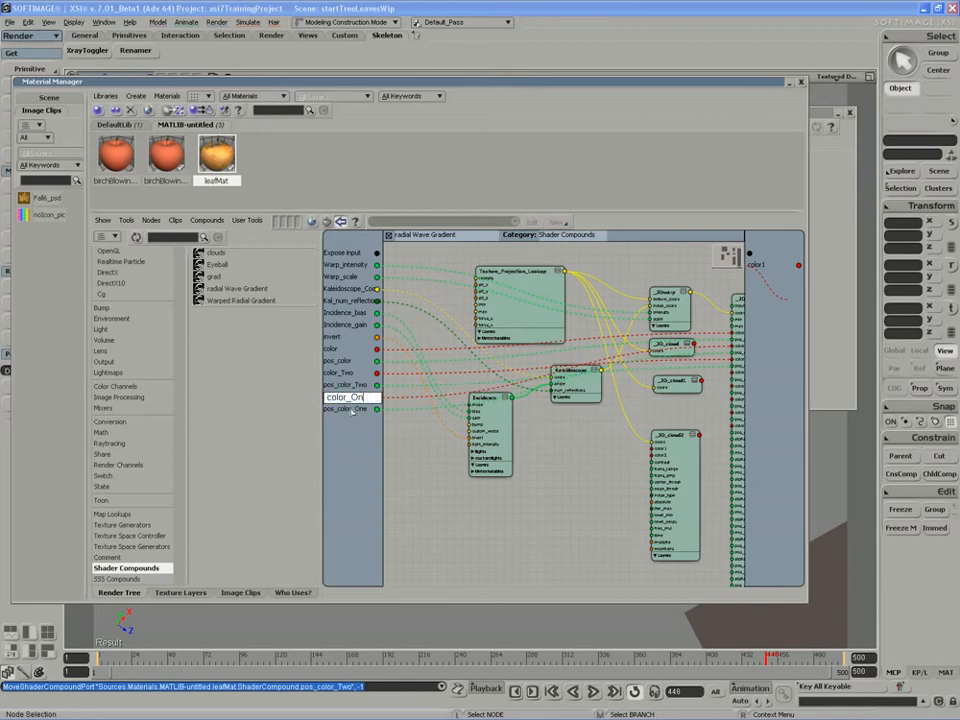
{"action": "type", "text": "Tw"}
{"action": "key", "text": "Return"}
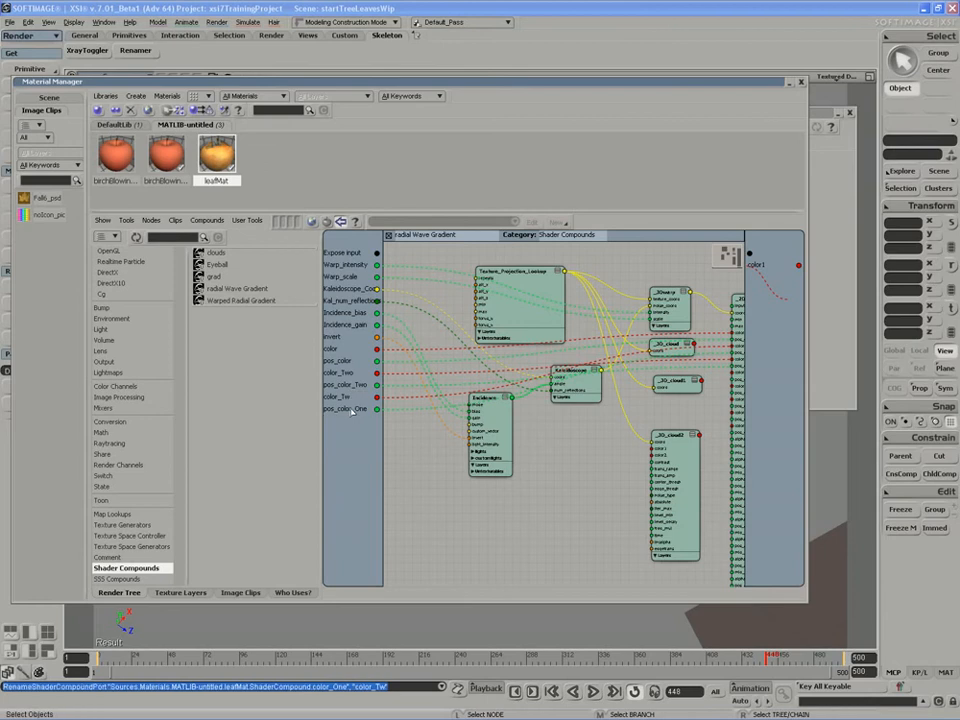
Step: Rename the exposed color_Two port above pos_color_Two as color_One
{"action": "double_click", "coordinate": [333, 373]}
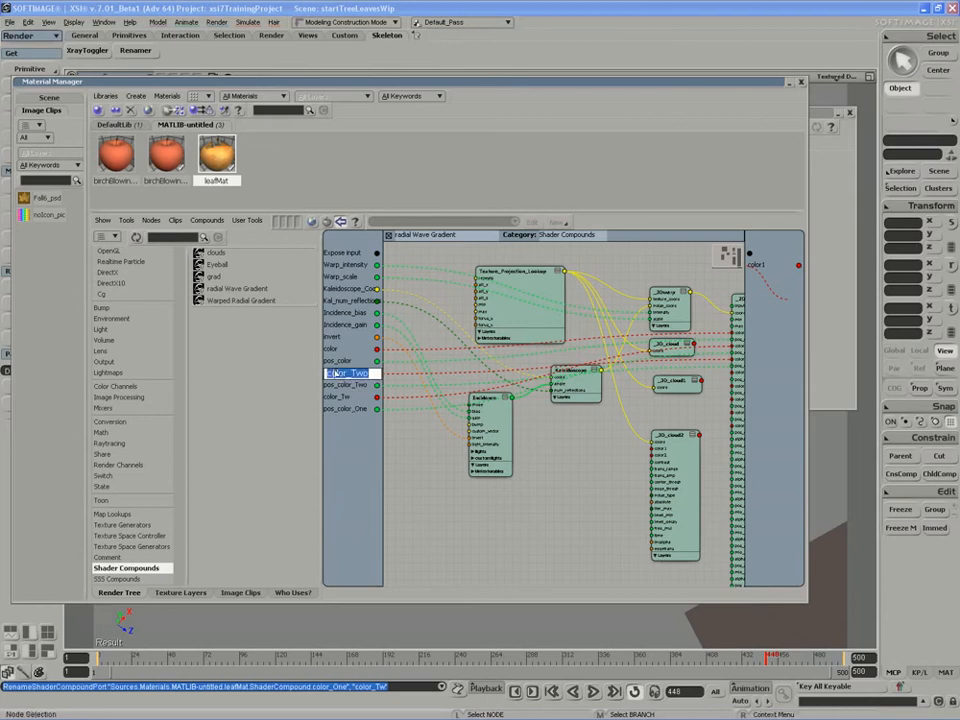
{"action": "key", "text": "End"}
{"action": "key", "text": "BackSpace"}
{"action": "key", "text": "BackSpace"}
{"action": "key", "text": "BackSpace"}
{"action": "type", "text": "One"}
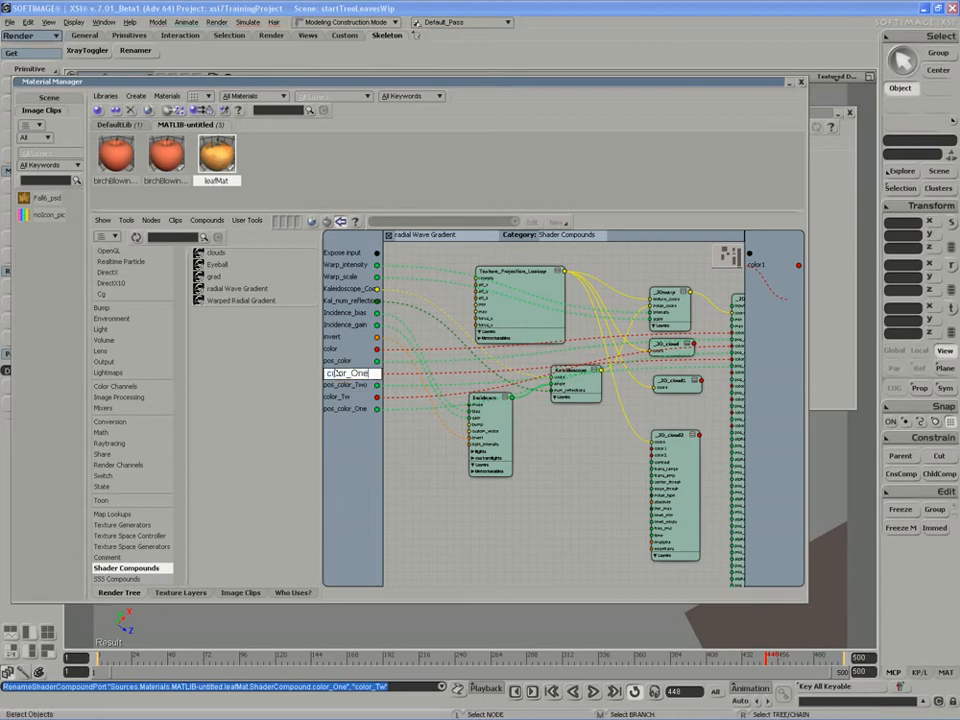
{"action": "key", "text": "Return"}
Step: Rename the exposed pos_color_Two port, directly below color_One, as pos_color_One
{"action": "double_click", "coordinate": [354, 386]}
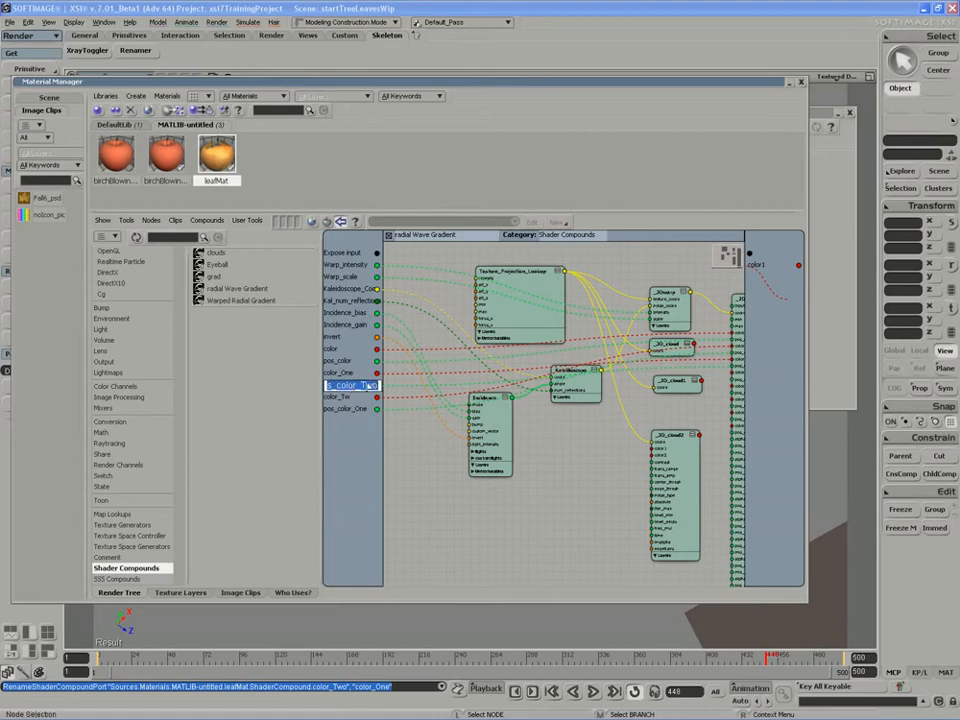
{"action": "type", "text": "One"}
{"action": "key", "text": "Return"}
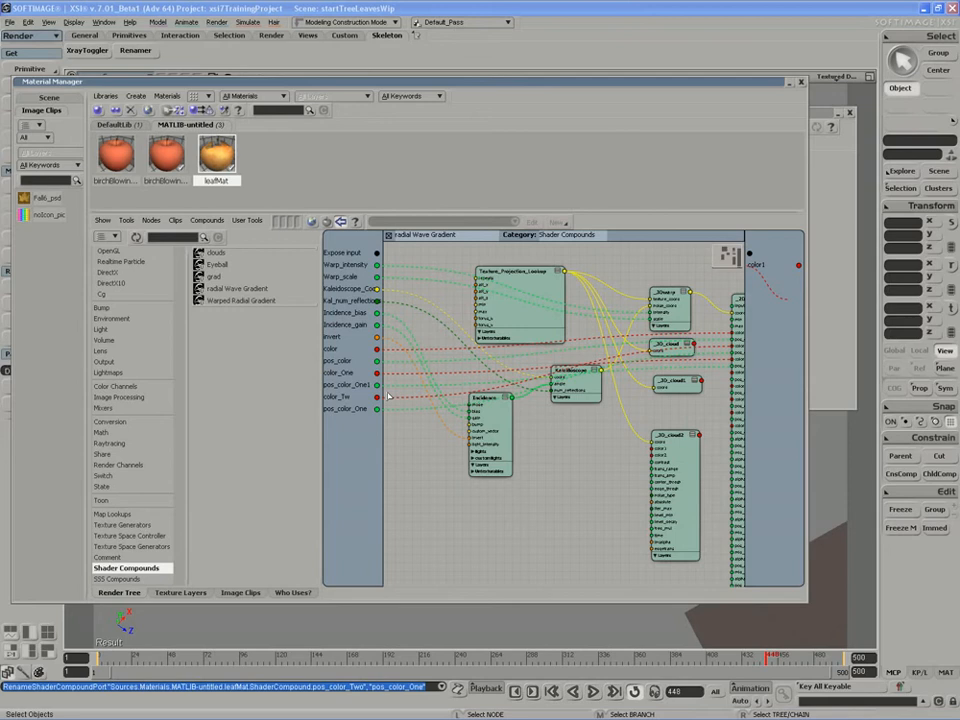
Step: Rename the exposed color_Tw port as color_Two and the last port below it as pos_color_Two
{"action": "double_click", "coordinate": [352, 397]}
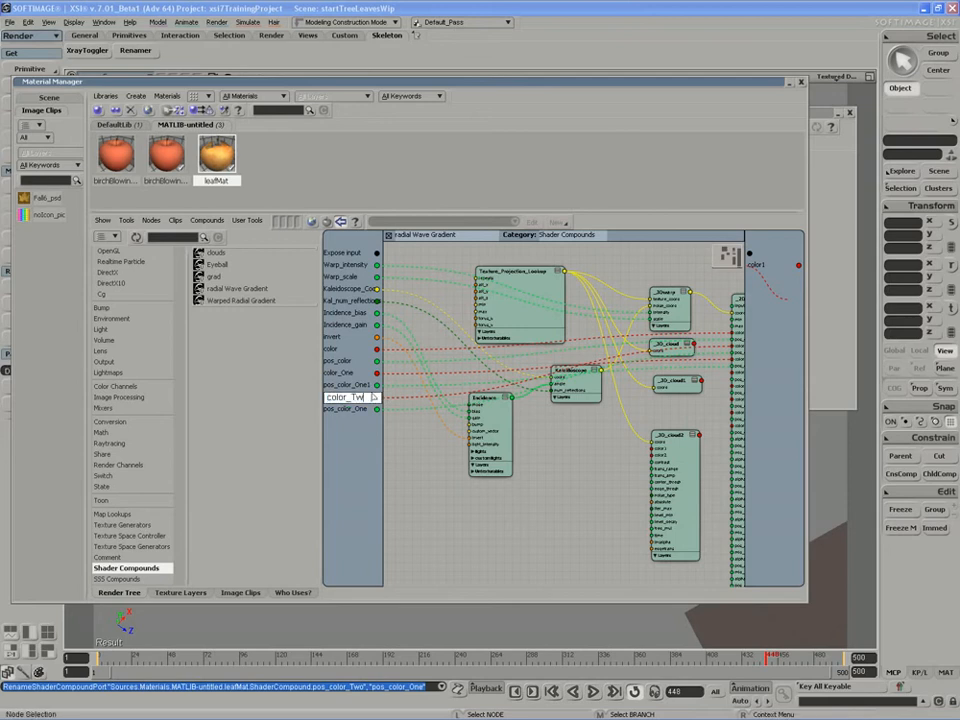
{"action": "type", "text": "o"}
{"action": "key", "text": "Return"}
{"action": "double_click", "coordinate": [350, 409]}
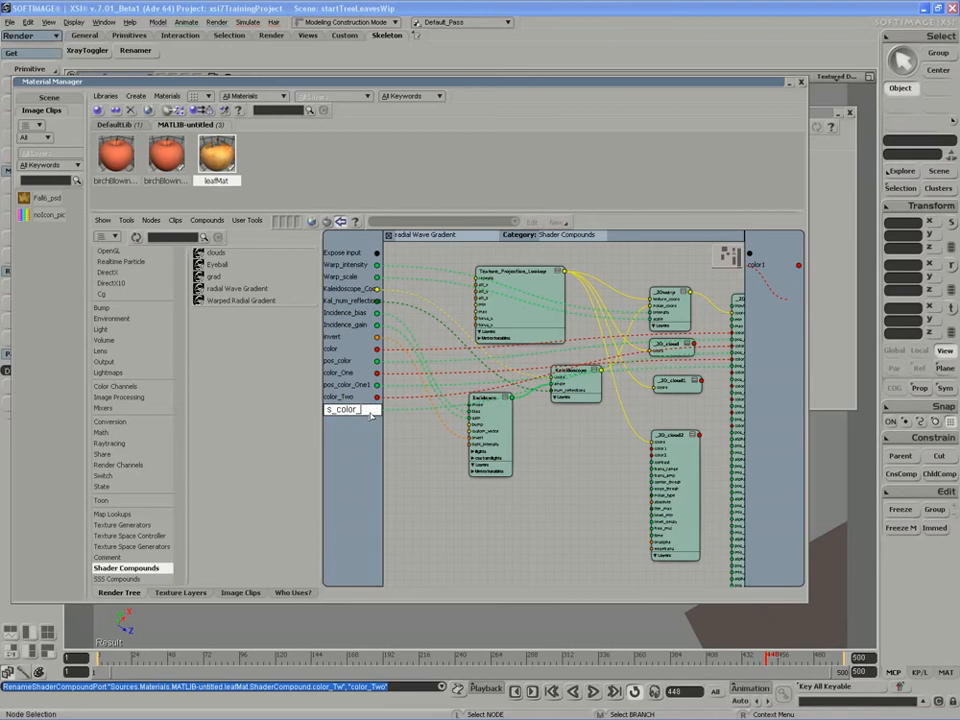
{"action": "type", "text": "Two"}
{"action": "key", "text": "Return"}
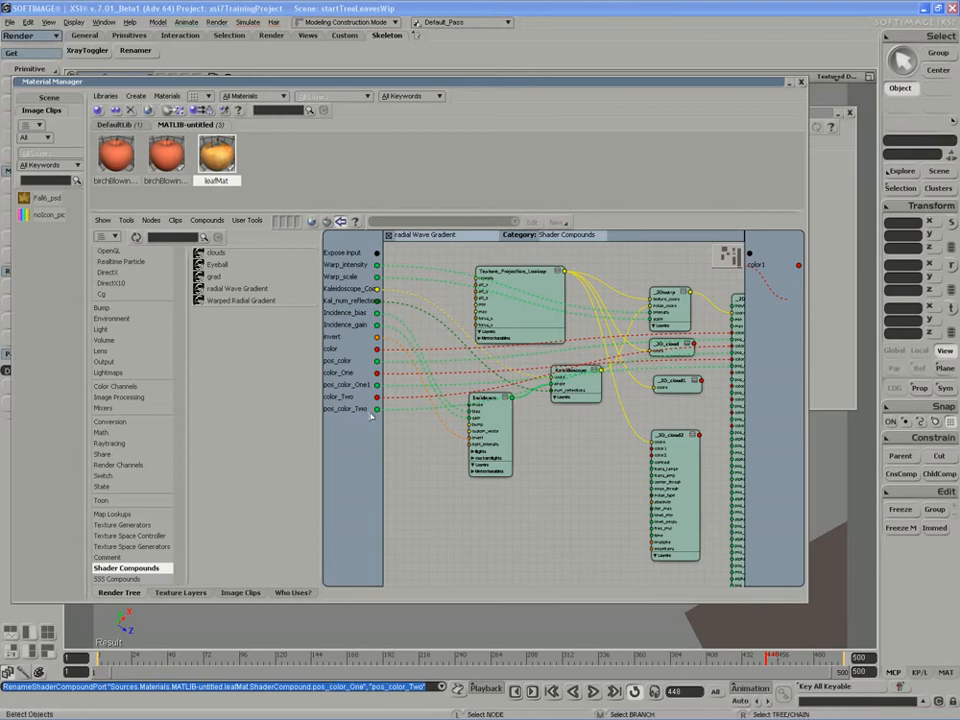
Step: Remove the trailing 1 from the name of the exposed pos_color_One1 port
{"action": "double_click", "coordinate": [362, 388]}
{"action": "key", "text": "End"}
{"action": "key", "text": "BackSpace"}
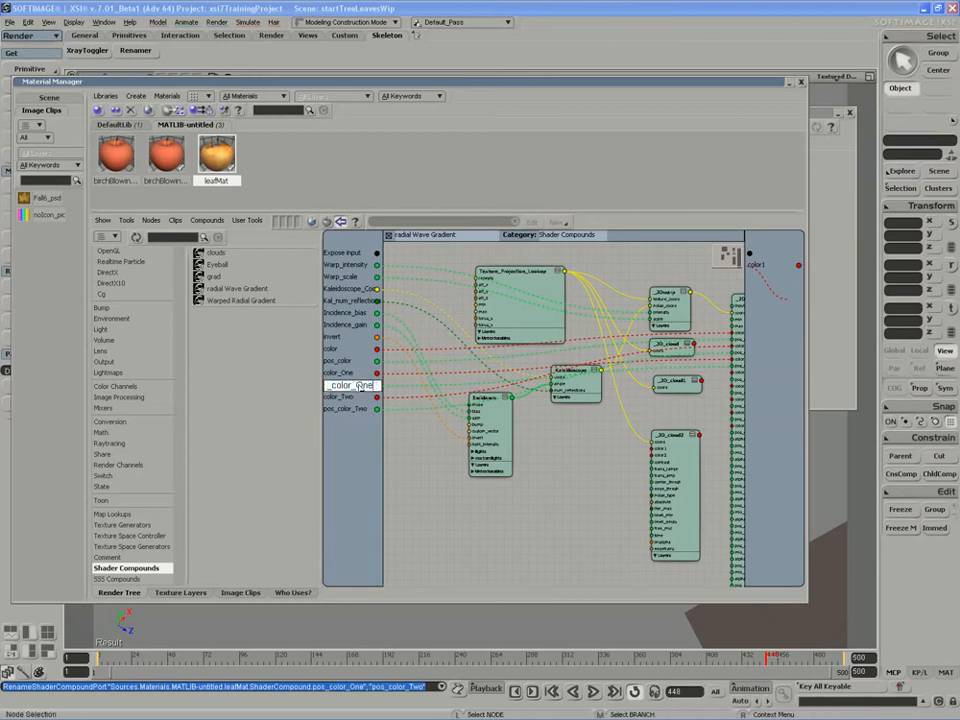
{"action": "key", "text": "Return"}
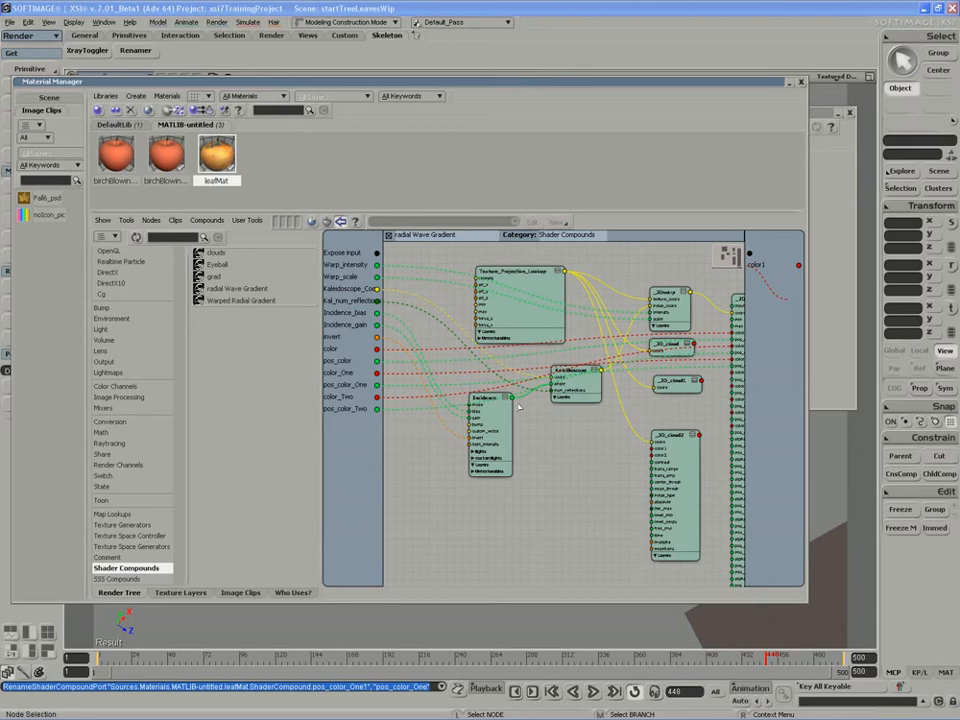
Step: Leave the compound's internal view, then move and collapse the Material Manager window clear of the three 3D cloud property pages
{"action": "left_click", "coordinate": [388, 235]}
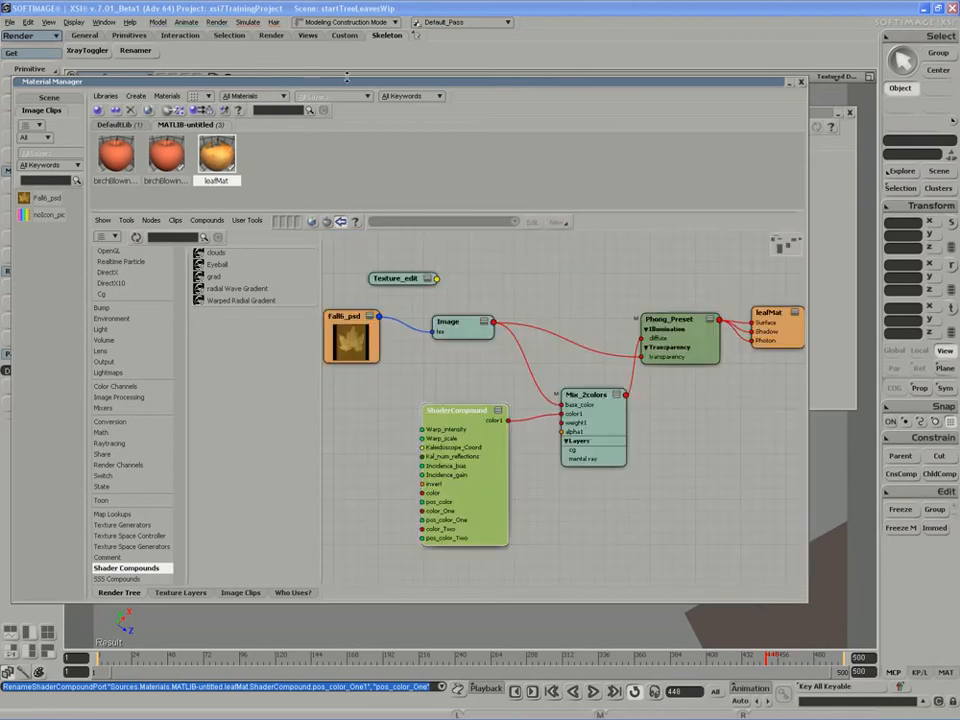
{"action": "left_click_drag", "start_coordinate": [351, 89], "coordinate": [431, 511]}
{"action": "double_click", "coordinate": [385, 266]}
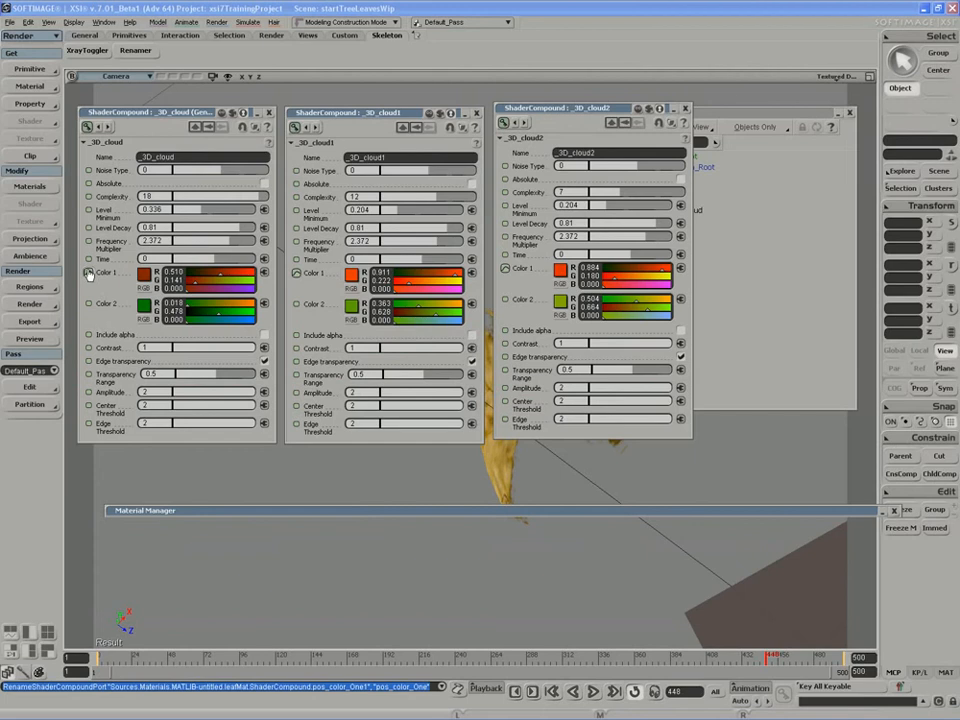
Step: Scrub through the color animation back to frame 5, and copy the animation of Color 1 onto Color 2 in _3D_cloud
{"action": "left_click_drag", "start_coordinate": [121, 658], "coordinate": [520, 658]}
{"action": "left_click_drag", "start_coordinate": [614, 664], "coordinate": [101, 660]}
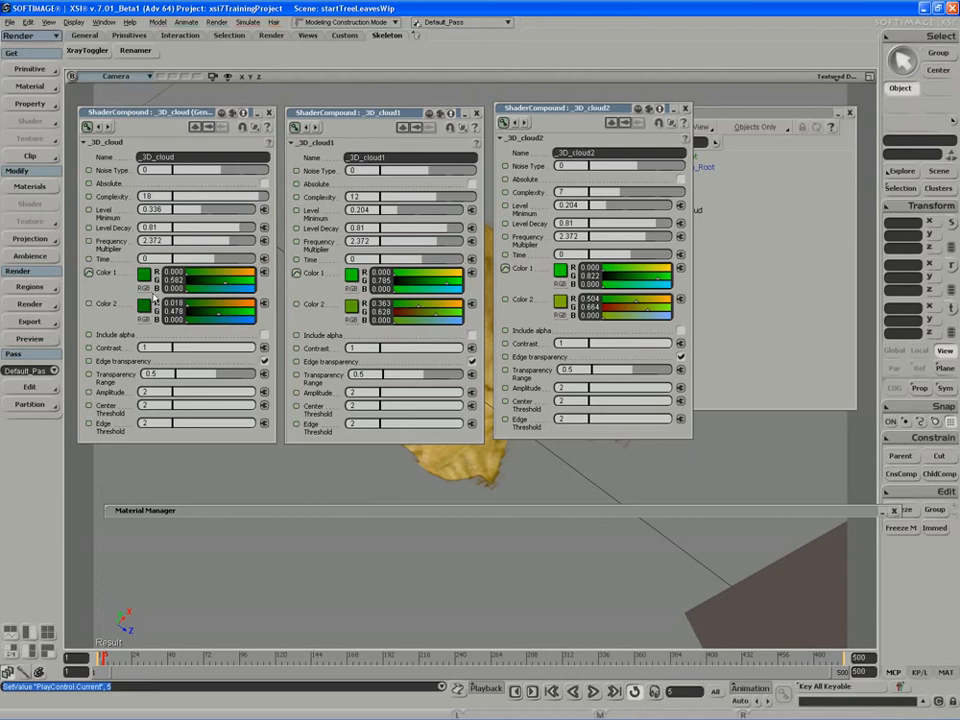
{"action": "right_click", "coordinate": [88, 272]}
{"action": "left_click", "coordinate": [110, 350]}
{"action": "right_click", "coordinate": [88, 305]}
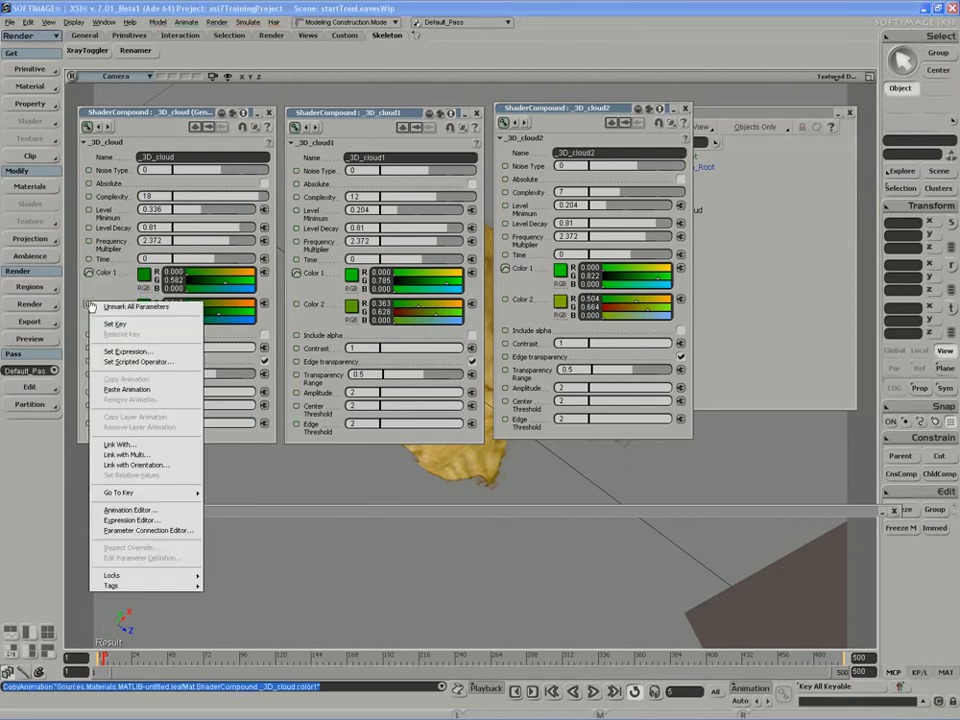
{"action": "left_click", "coordinate": [110, 389]}
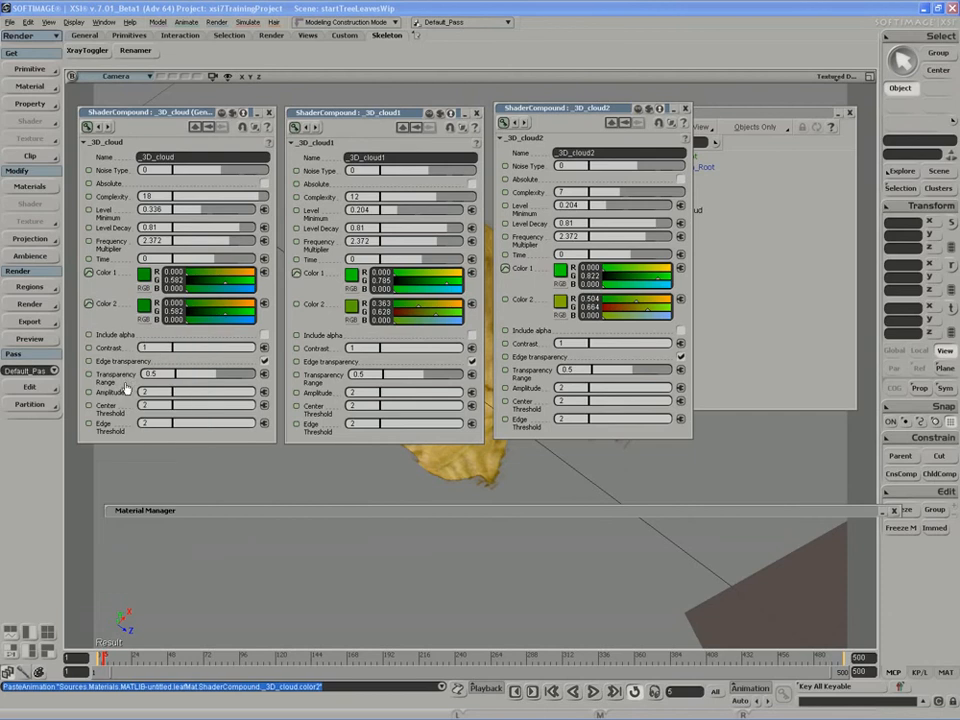
Step: Open the animation curves of _3D_cloud's Color 2 and shift the whole green curve slightly upward, by about 0.03
{"action": "right_click", "coordinate": [88, 307]}
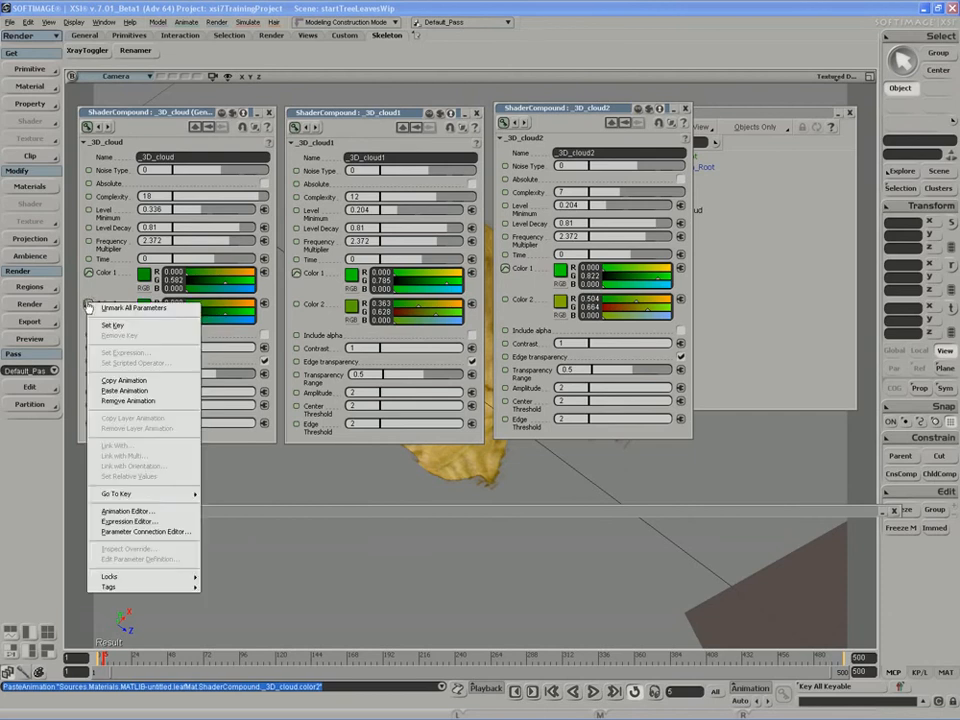
{"action": "left_click", "coordinate": [140, 511]}
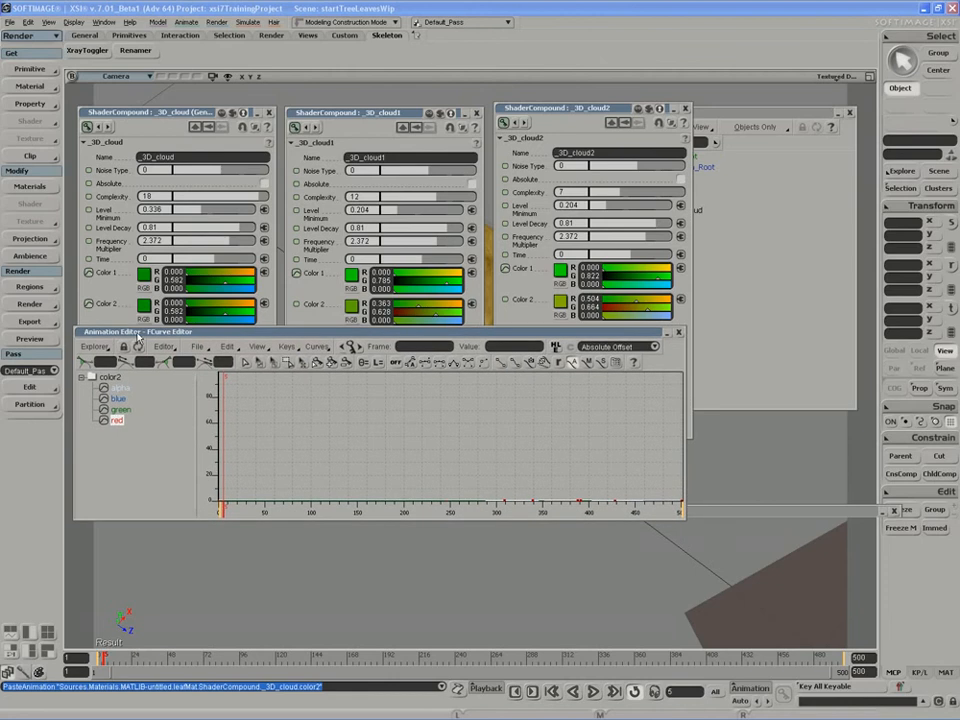
{"action": "left_click", "coordinate": [119, 411]}
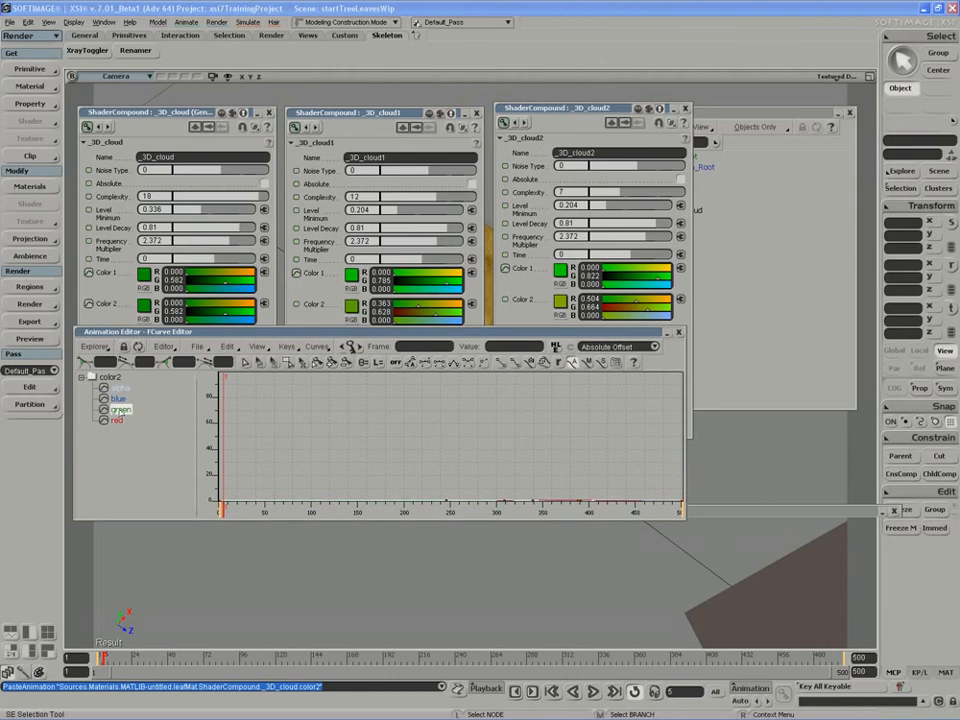
{"action": "key", "text": "f"}
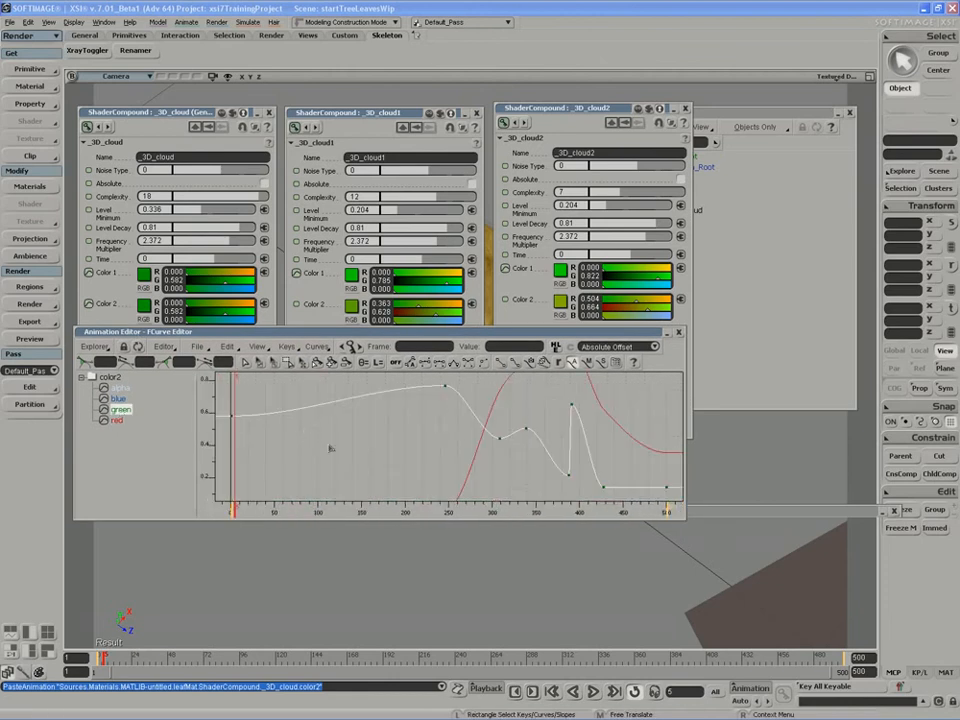
{"action": "scroll", "coordinate": [332, 447], "scroll_direction": "down", "scroll_amount": 2}
{"action": "left_click_drag", "start_coordinate": [356, 452], "coordinate": [326, 460]}
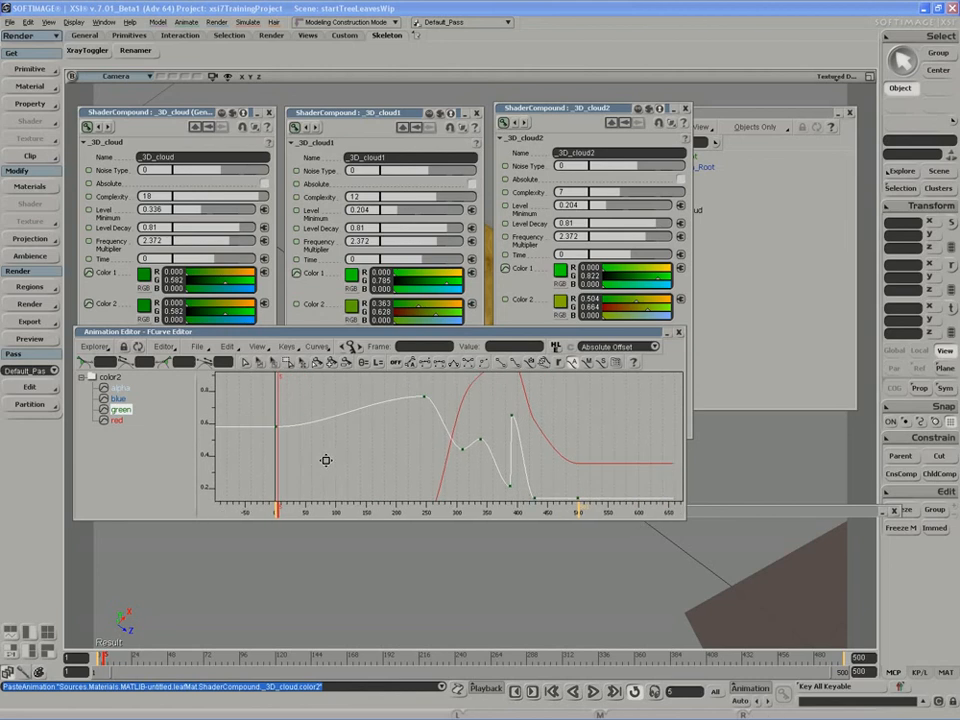
{"action": "scroll", "coordinate": [326, 456], "scroll_direction": "down", "scroll_amount": 1}
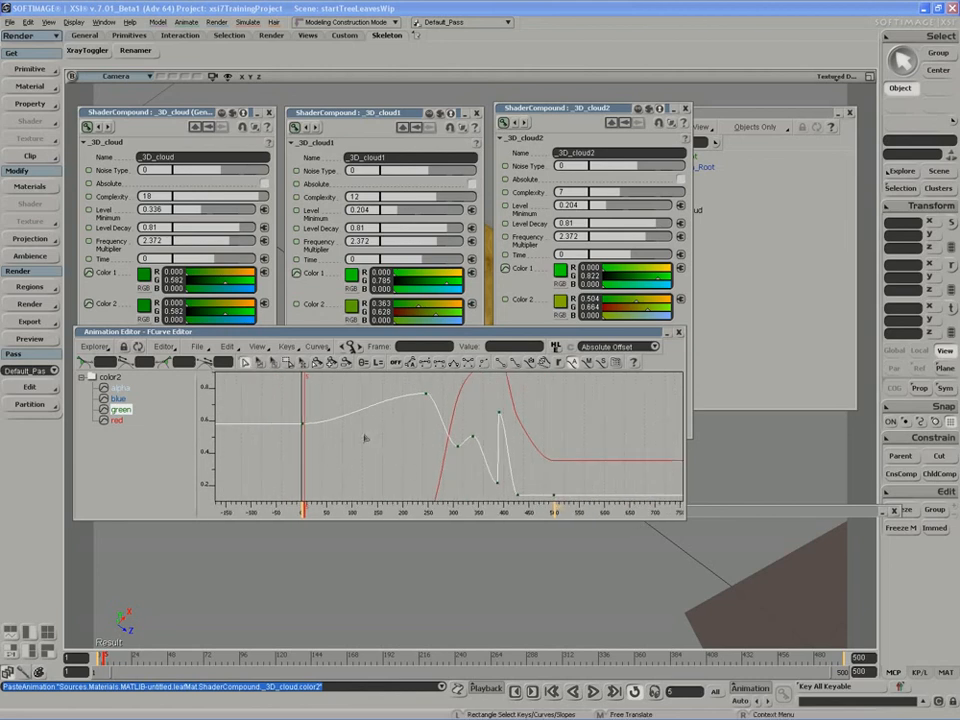
{"action": "mouse_move", "coordinate": [362, 435]}
{"action": "middle_mouse_down"}
{"action": "mouse_move", "coordinate": [370, 426]}
{"action": "mouse_move", "coordinate": [371, 435]}
{"action": "middle_mouse_up"}
Step: Shift the whole blue curve of _3D_cloud's Color 2 slightly upward, to about 0.015
{"action": "left_click", "coordinate": [118, 398]}
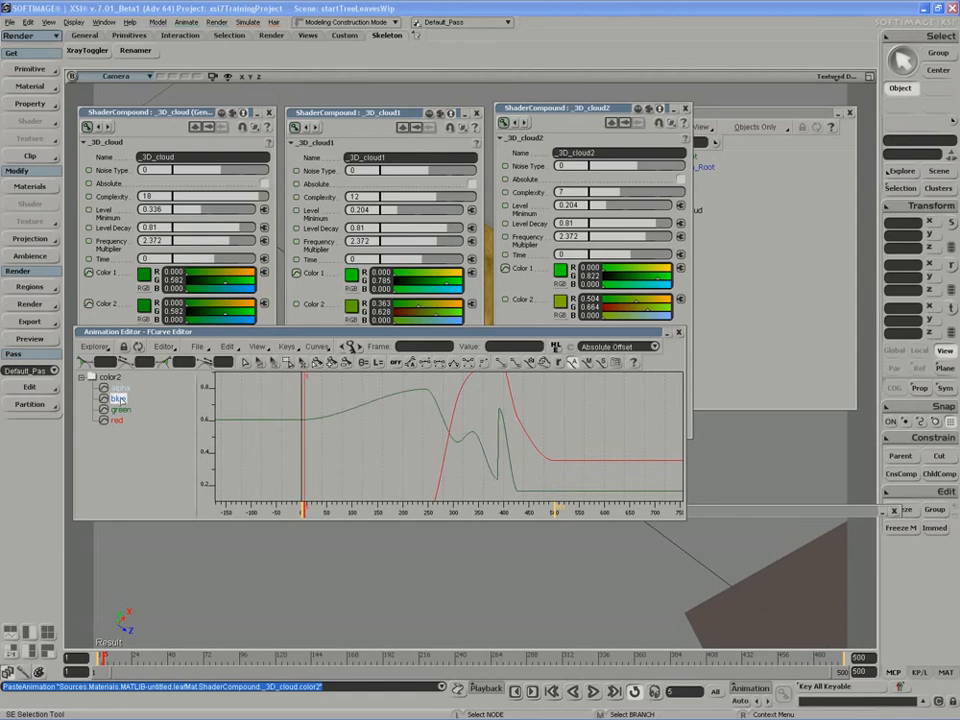
{"action": "key", "text": "a"}
{"action": "left_click_drag", "start_coordinate": [344, 373], "coordinate": [344, 380]}
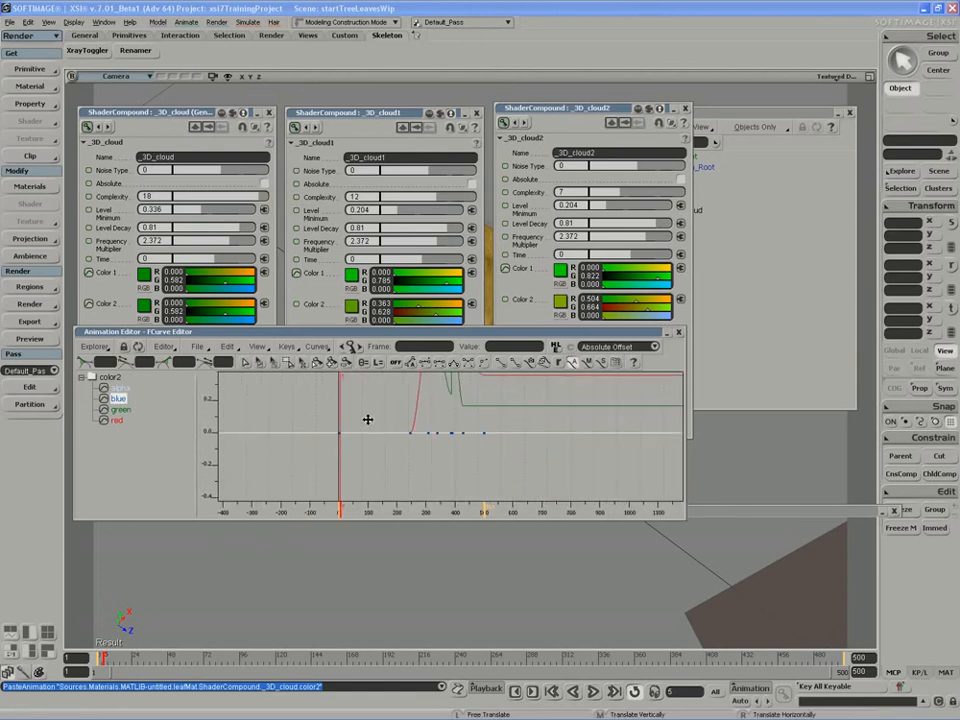
{"action": "key", "text": "space"}
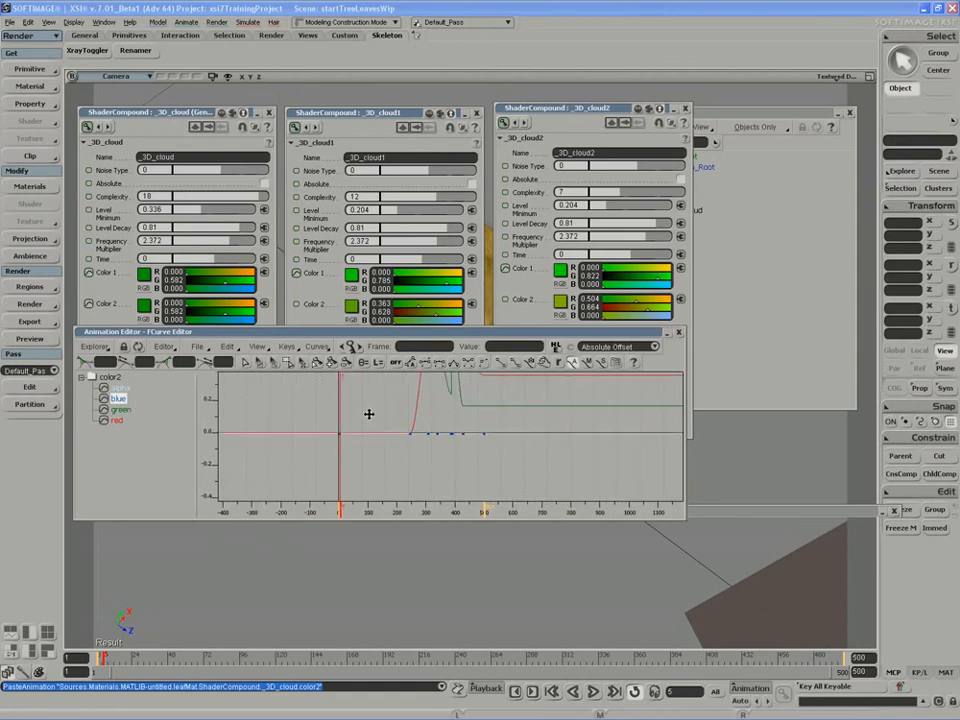
{"action": "middle_click_drag", "start_coordinate": [369, 413], "coordinate": [370, 411]}
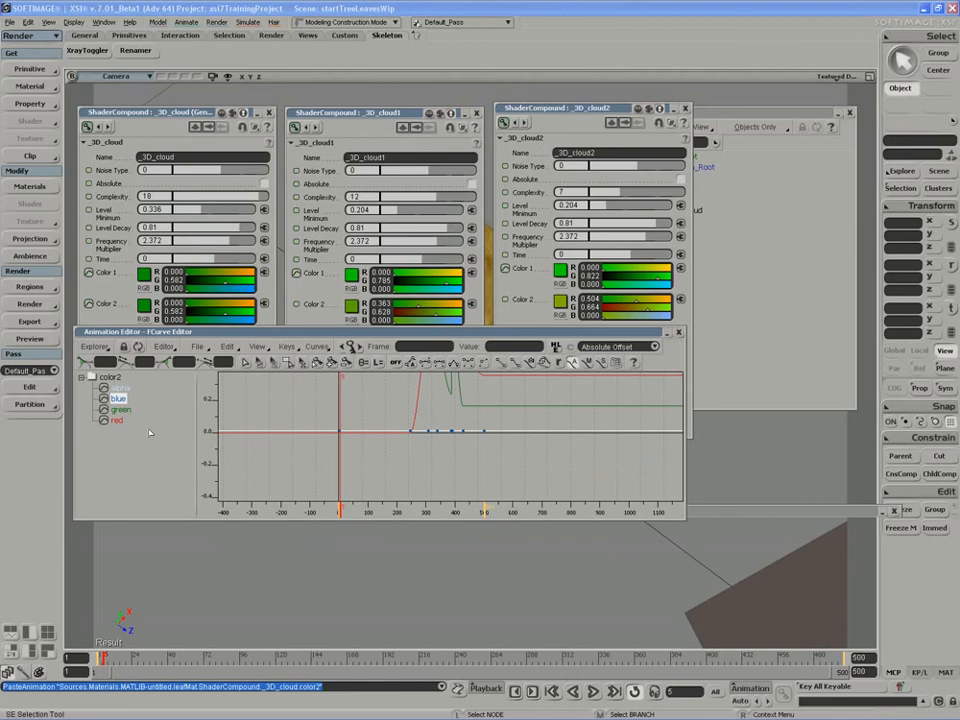
Step: Raise the red curve of _3D_cloud's Color 2 to about 0.19 at its first keys, scrubbing the timeline to check the color
{"action": "left_click", "coordinate": [116, 421]}
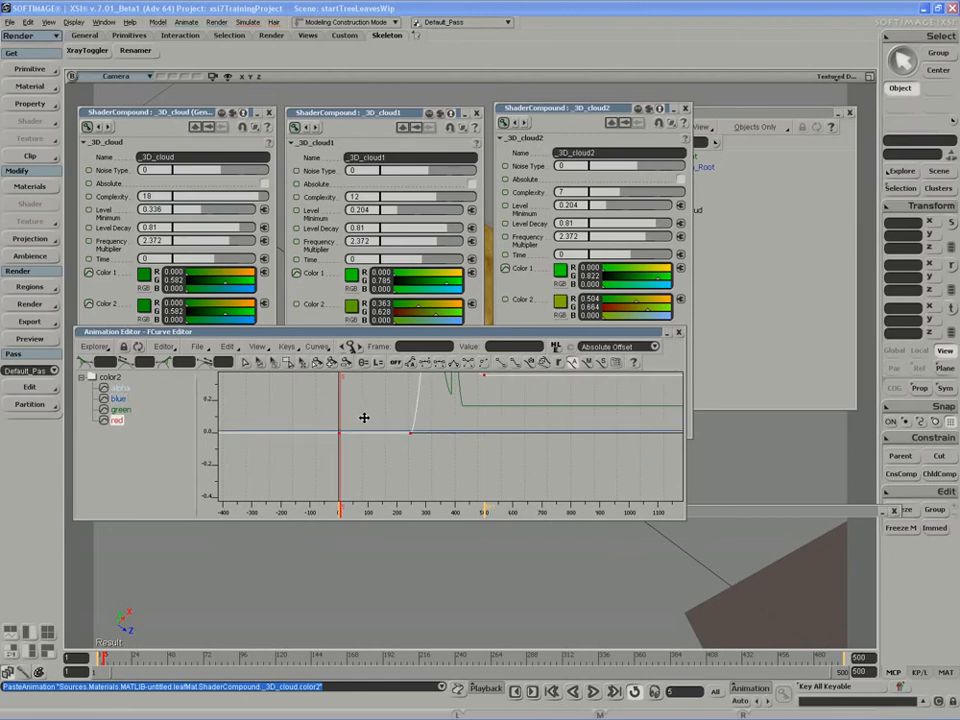
{"action": "middle_click_drag", "start_coordinate": [363, 417], "coordinate": [364, 412]}
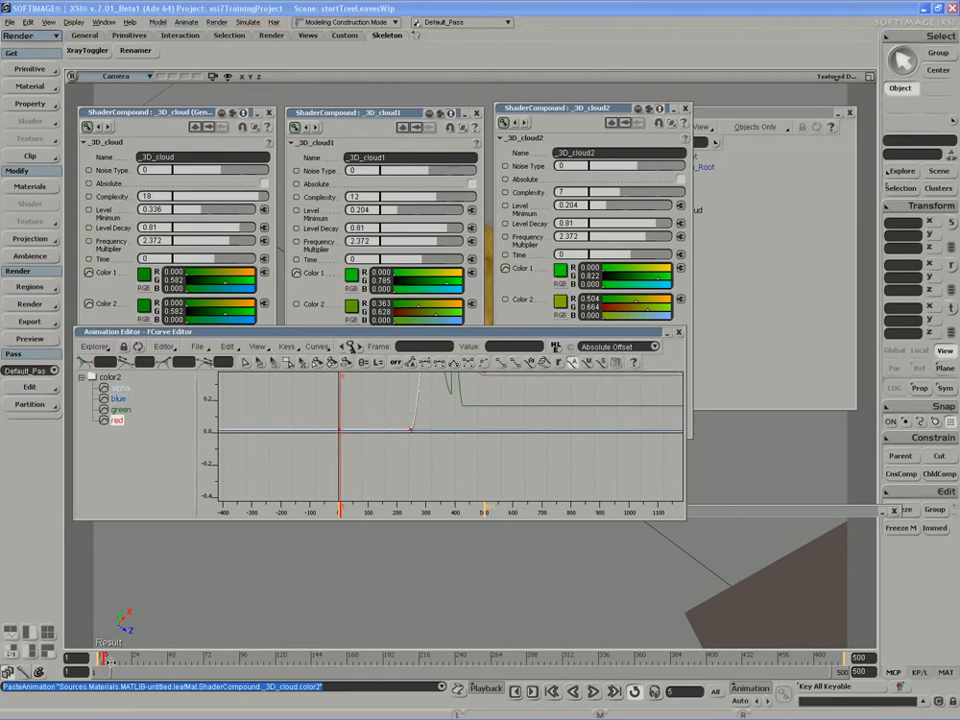
{"action": "left_click_drag", "start_coordinate": [103, 657], "coordinate": [225, 657]}
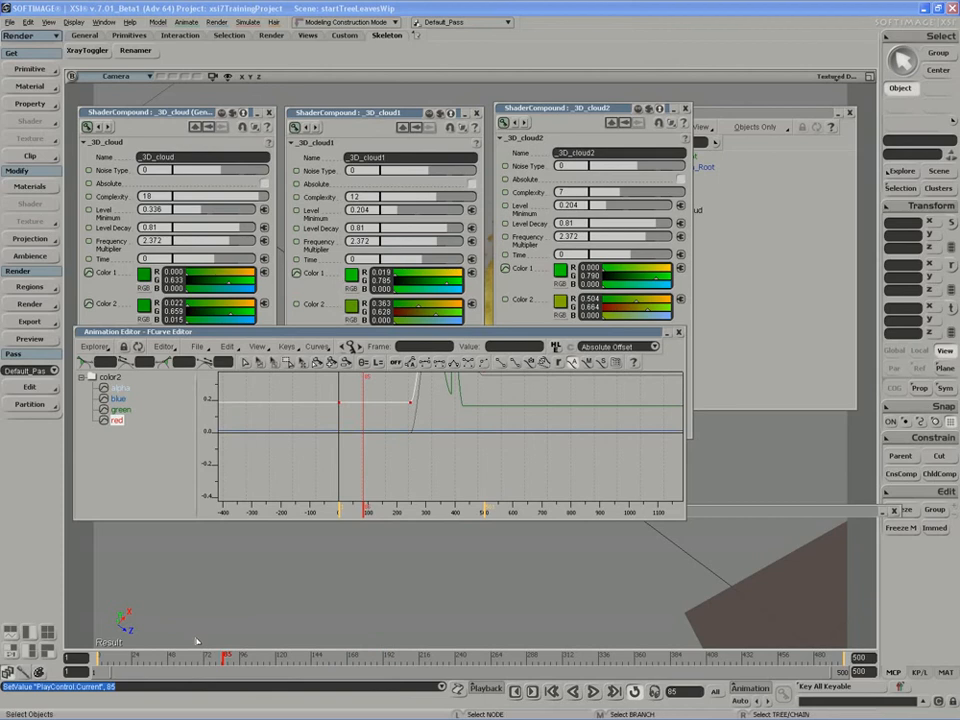
{"action": "key", "text": "ctrl+z"}
{"action": "left_click_drag", "start_coordinate": [125, 657], "coordinate": [197, 653]}
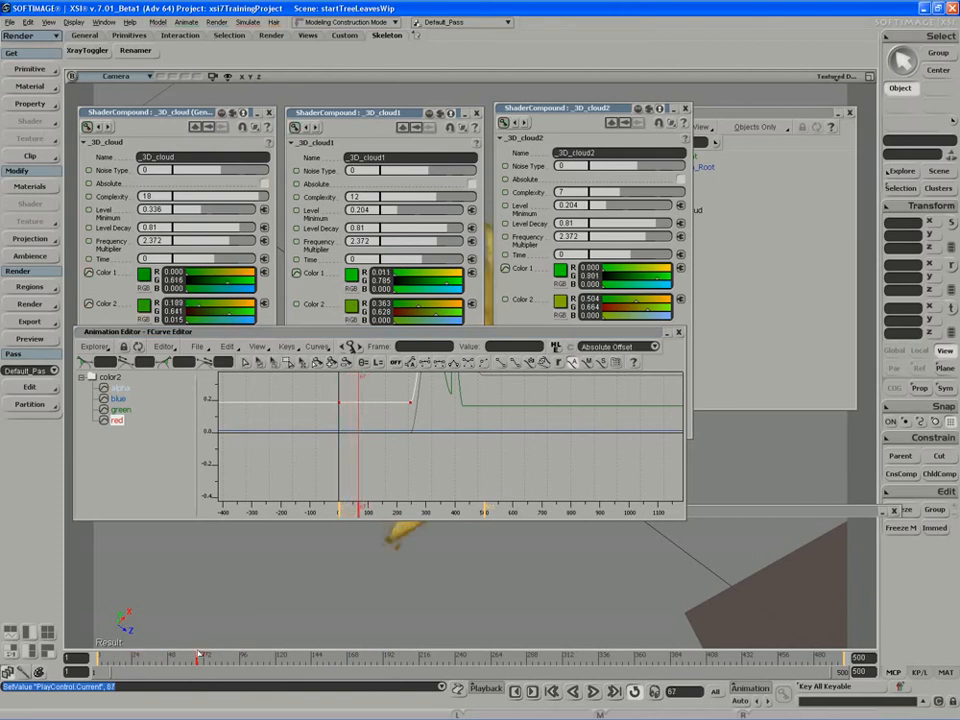
Step: Lower the red curve to about 0.037 at its first keys, return to frame 1, and close the animation editor
{"action": "left_click_drag", "start_coordinate": [293, 418], "coordinate": [293, 440]}
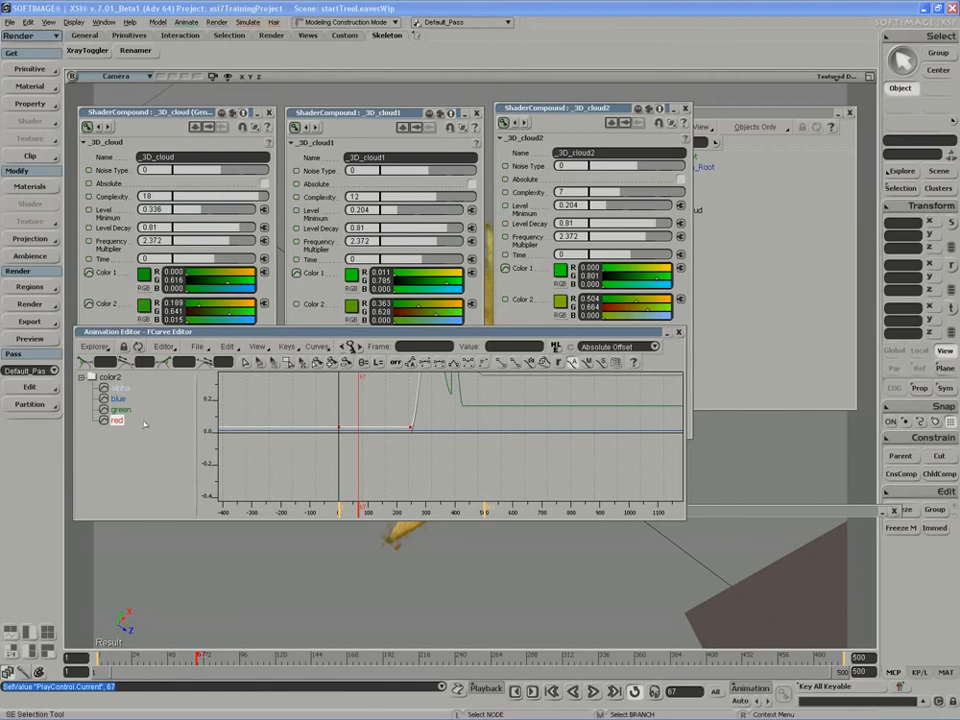
{"action": "mouse_move", "coordinate": [136, 657]}
{"action": "left_mouse_down"}
{"action": "mouse_move", "coordinate": [113, 657]}
{"action": "mouse_move", "coordinate": [203, 657]}
{"action": "mouse_move", "coordinate": [97, 657]}
{"action": "left_mouse_up"}
{"action": "left_click_drag", "start_coordinate": [138, 332], "coordinate": [142, 334]}
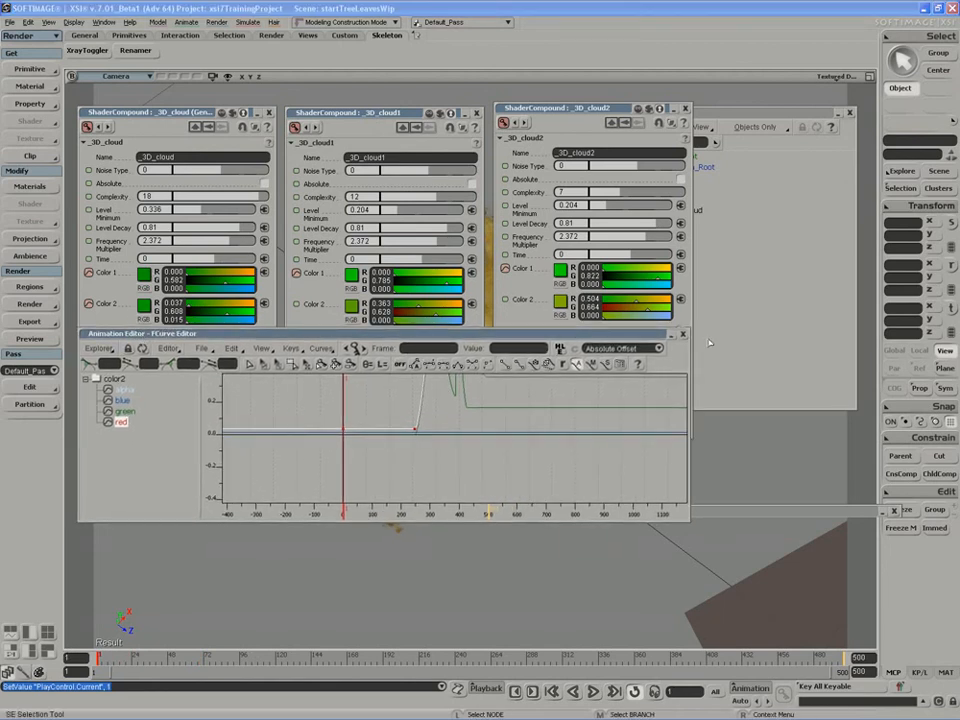
{"action": "left_click", "coordinate": [683, 334]}
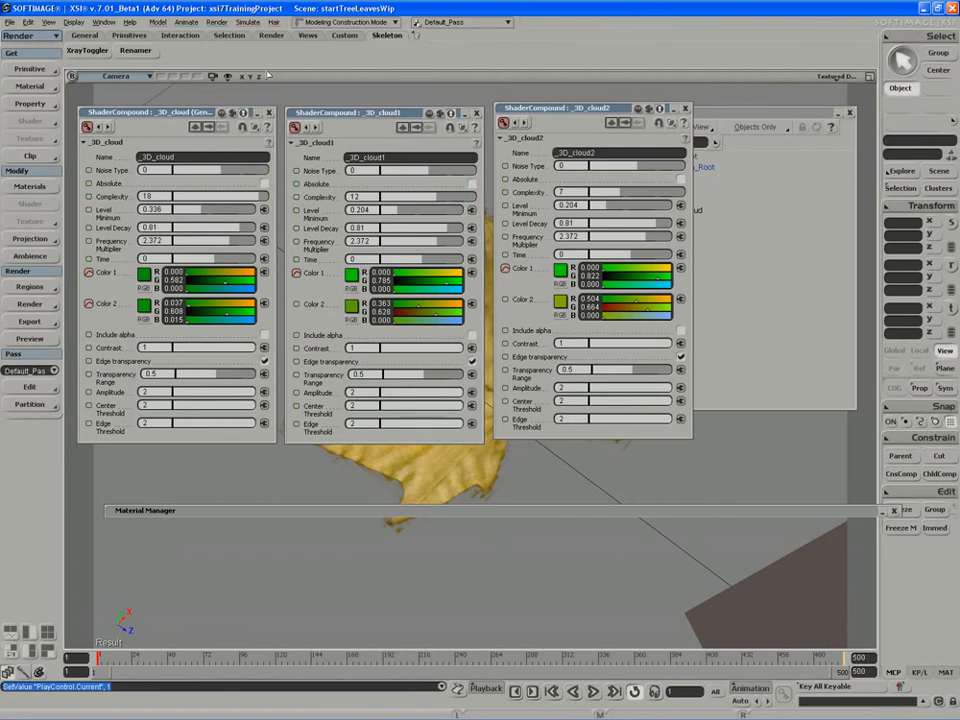
Step: Copy the animation of Color 1 in _3D_cloud1 and paste it onto the same shader's Color 2
{"action": "right_click", "coordinate": [297, 279]}
{"action": "left_click", "coordinate": [333, 352]}
{"action": "right_click", "coordinate": [297, 303]}
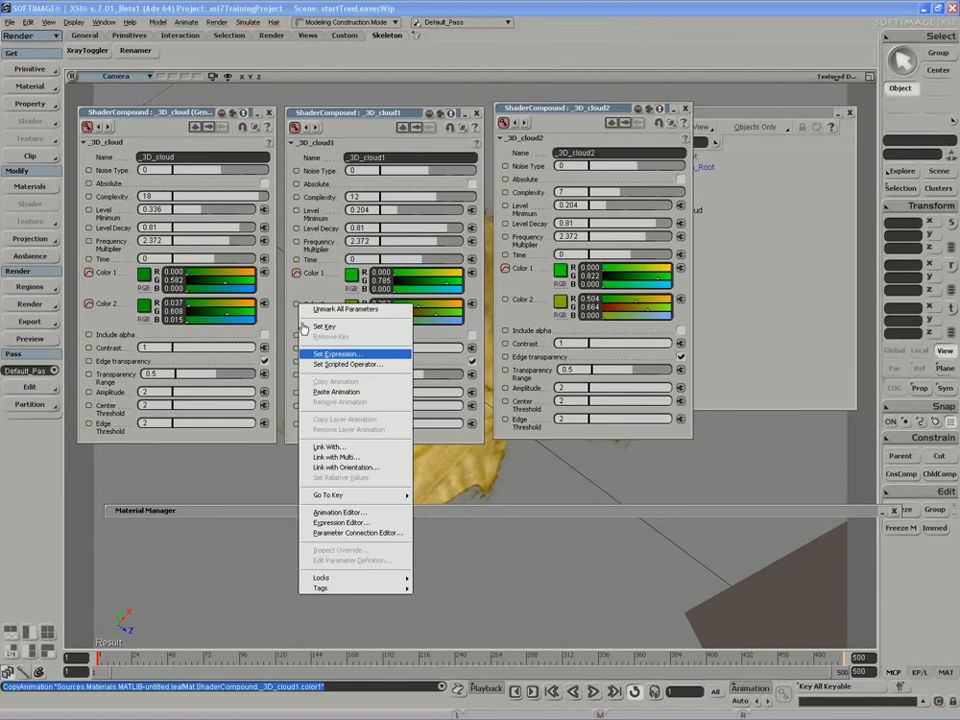
{"action": "left_click", "coordinate": [336, 392]}
Step: Open the animation curves of _3D_cloud1's Color 2 and lower the whole green curve to about 0.69 at its first keys
{"action": "right_click", "coordinate": [297, 303]}
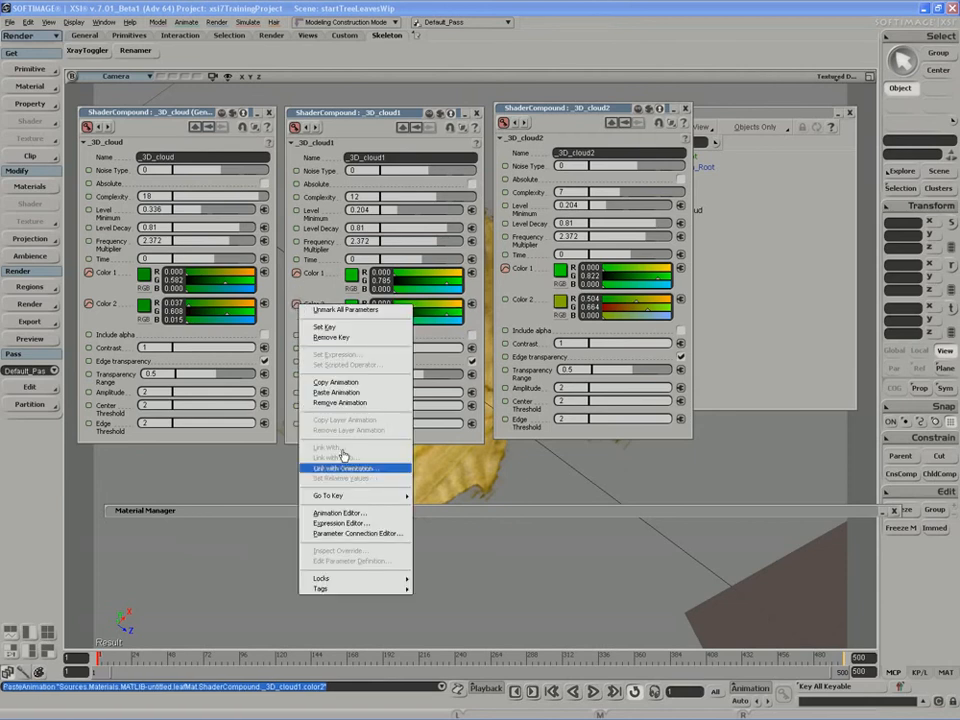
{"action": "left_click", "coordinate": [338, 512]}
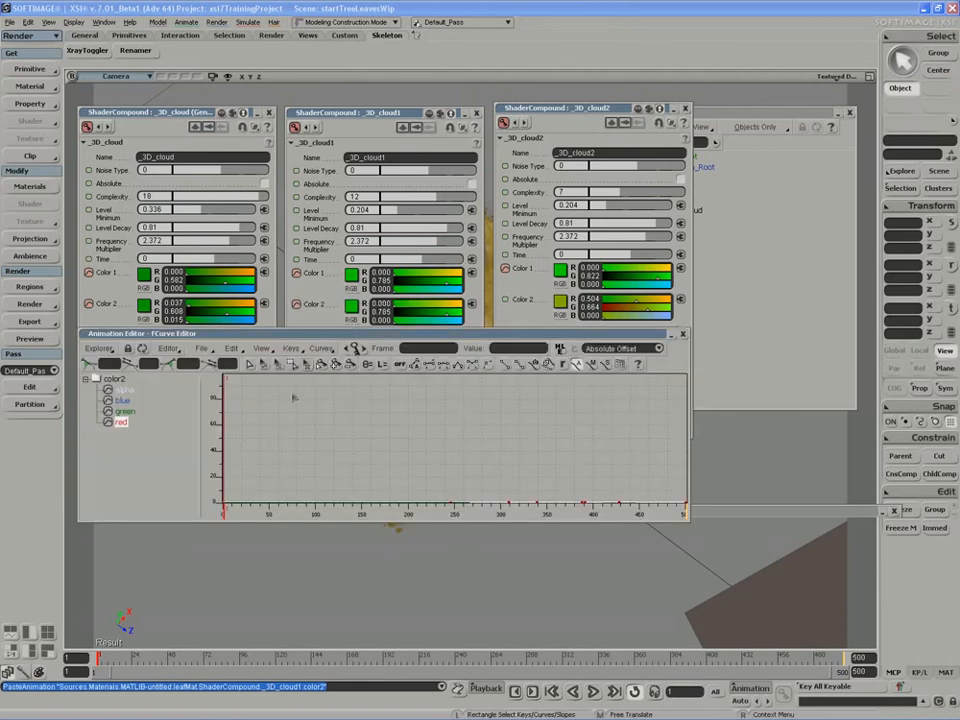
{"action": "left_click_drag", "start_coordinate": [306, 337], "coordinate": [285, 335]}
{"action": "left_click", "coordinate": [100, 409]}
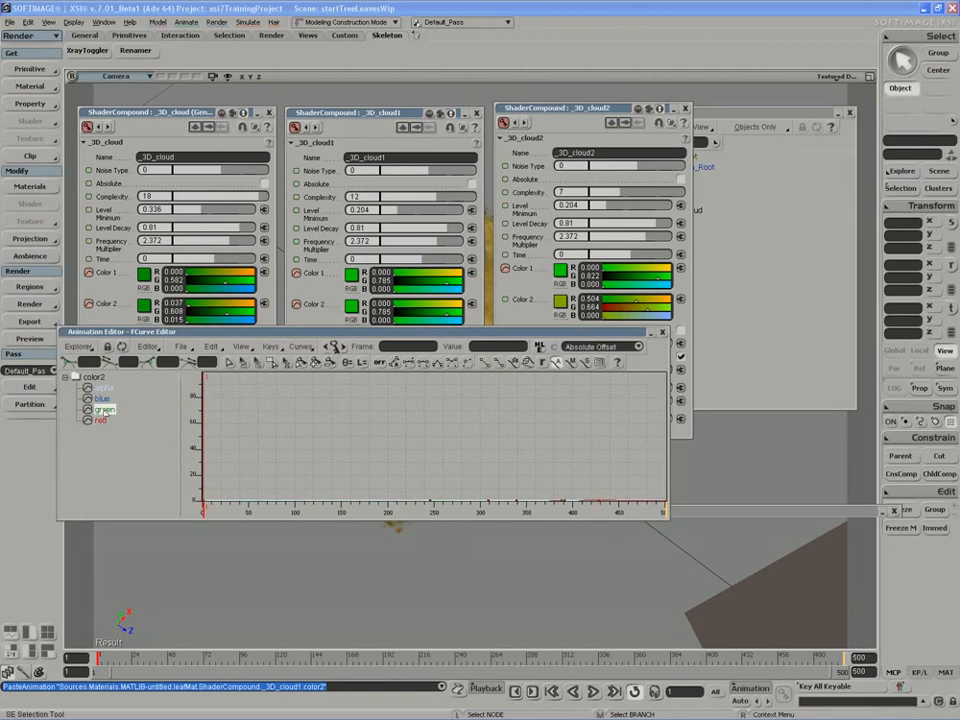
{"action": "key", "text": "a"}
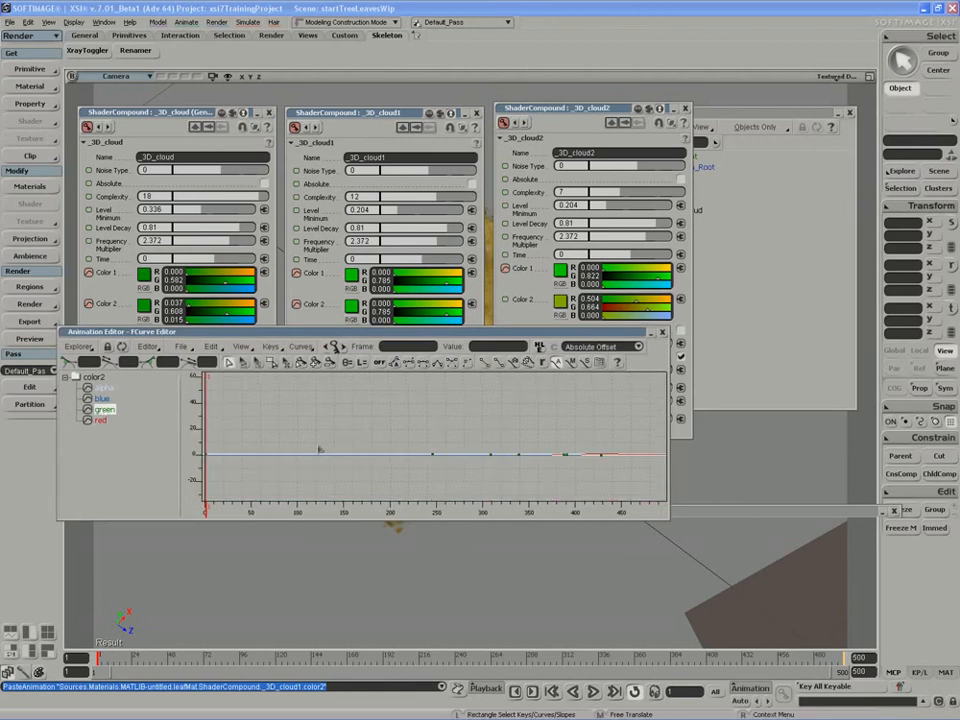
{"action": "key", "text": "f"}
{"action": "key", "text": "s"}
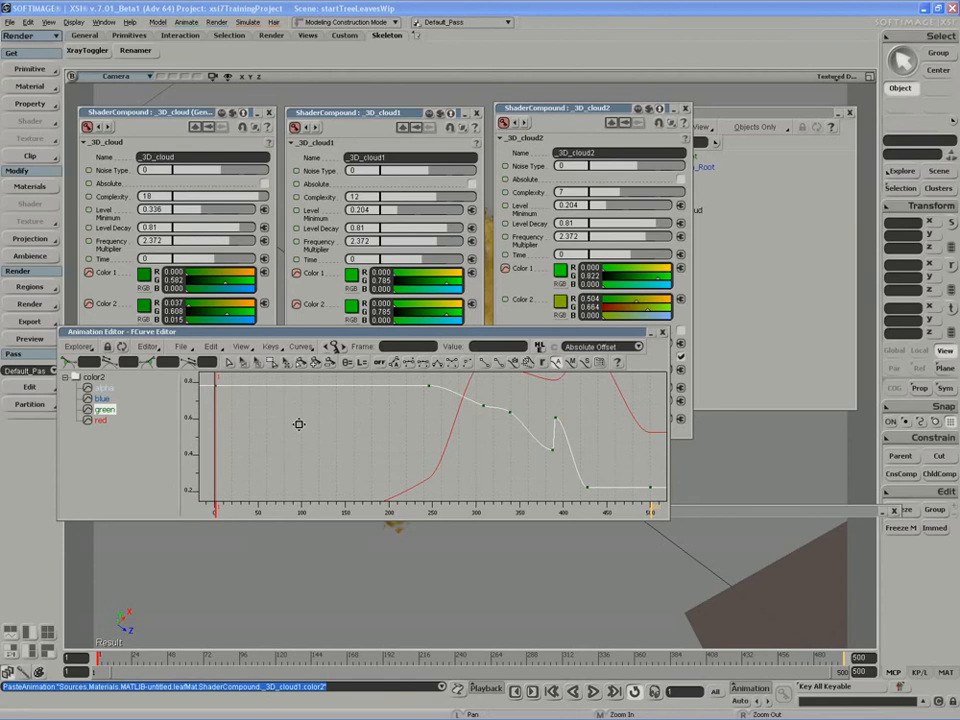
{"action": "left_click_drag", "start_coordinate": [298, 424], "coordinate": [302, 439]}
{"action": "left_click", "coordinate": [381, 110]}
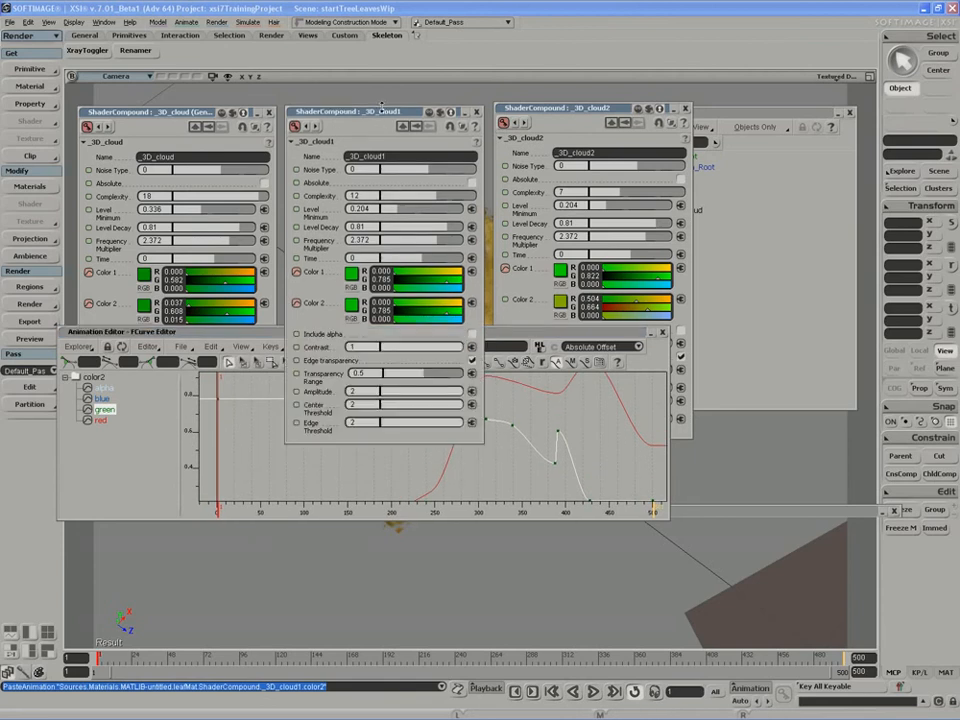
{"action": "double_click", "coordinate": [386, 111]}
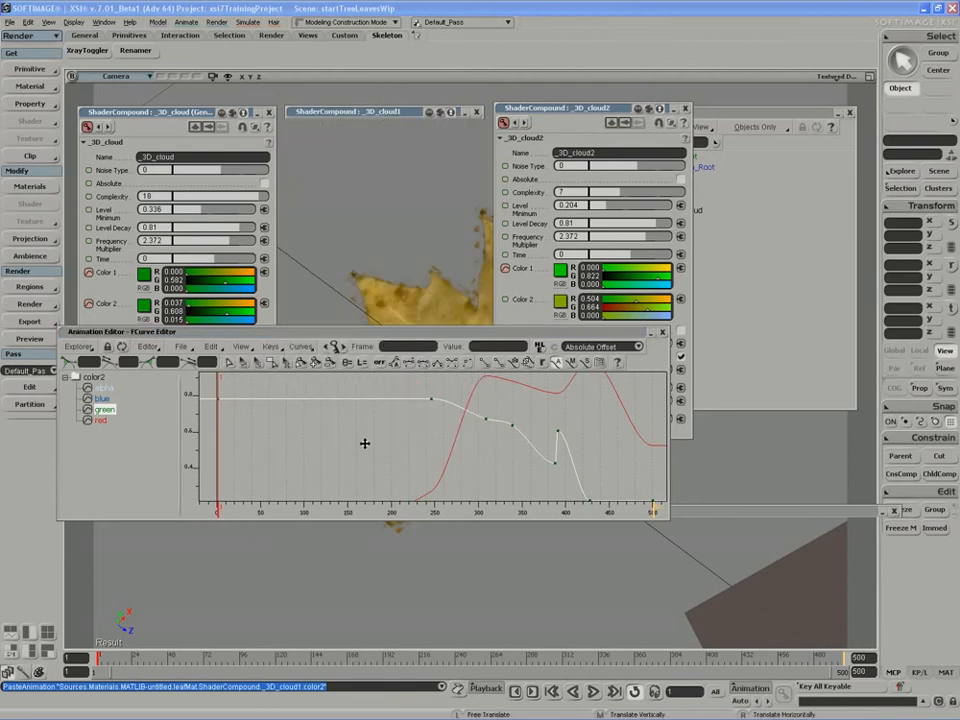
{"action": "left_click_drag", "start_coordinate": [367, 435], "coordinate": [368, 450]}
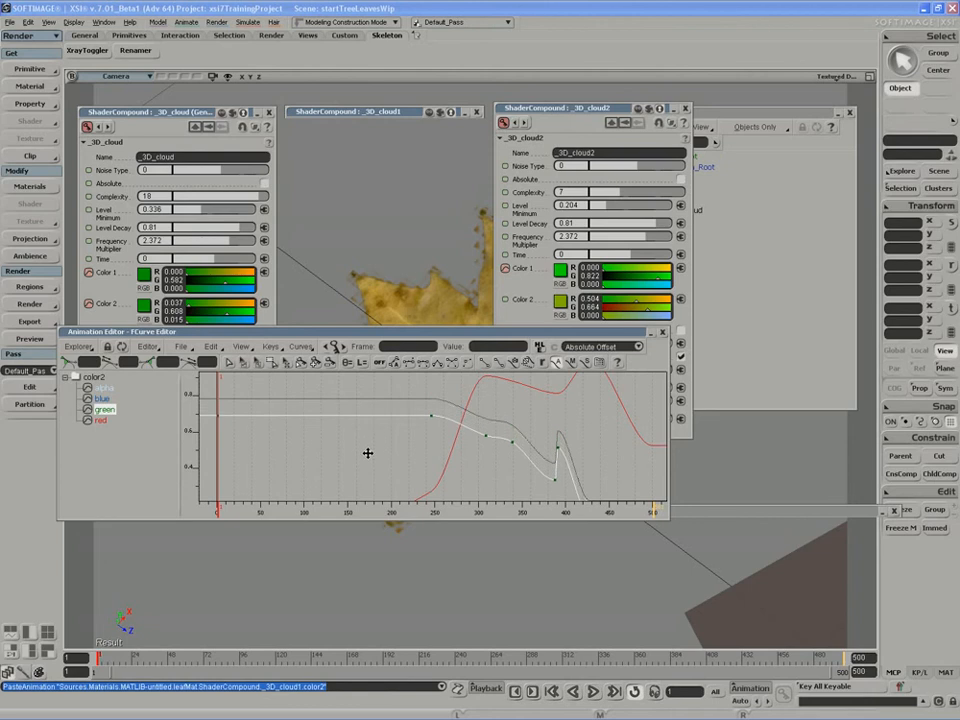
{"action": "double_click", "coordinate": [354, 113]}
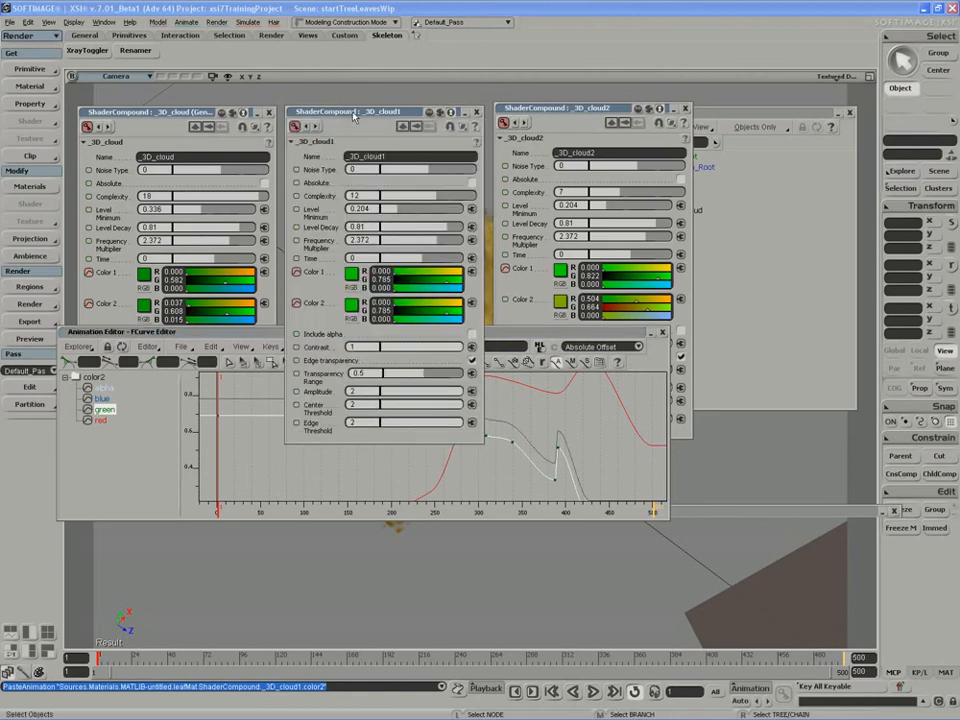
Step: Raise the whole blue curve of _3D_cloud1's Color 2 to about 0.07
{"action": "left_click", "coordinate": [102, 398]}
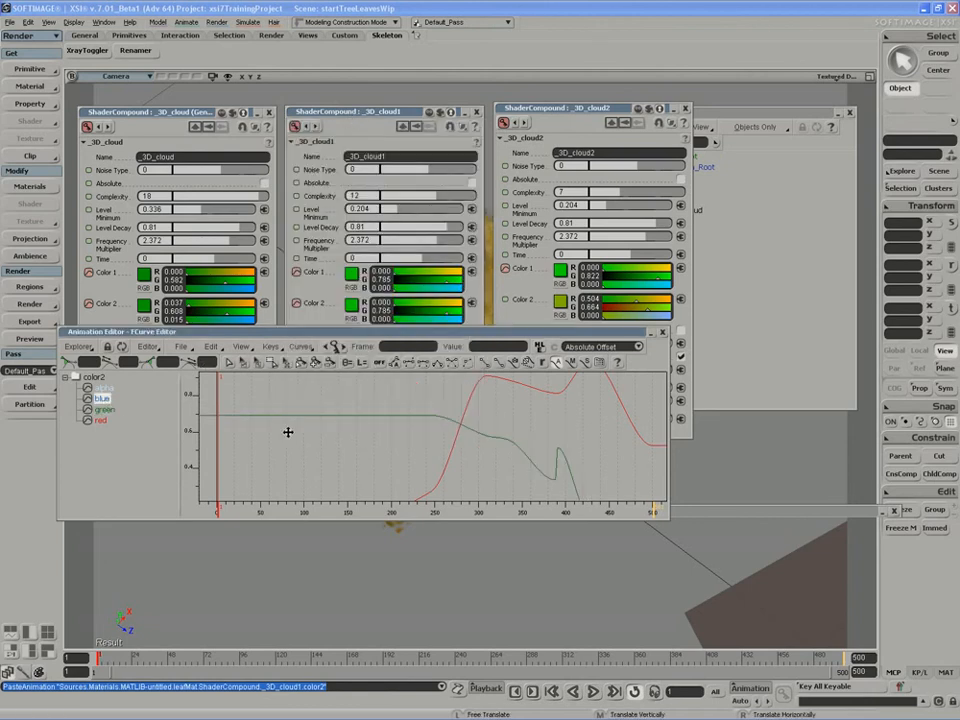
{"action": "key", "text": "f"}
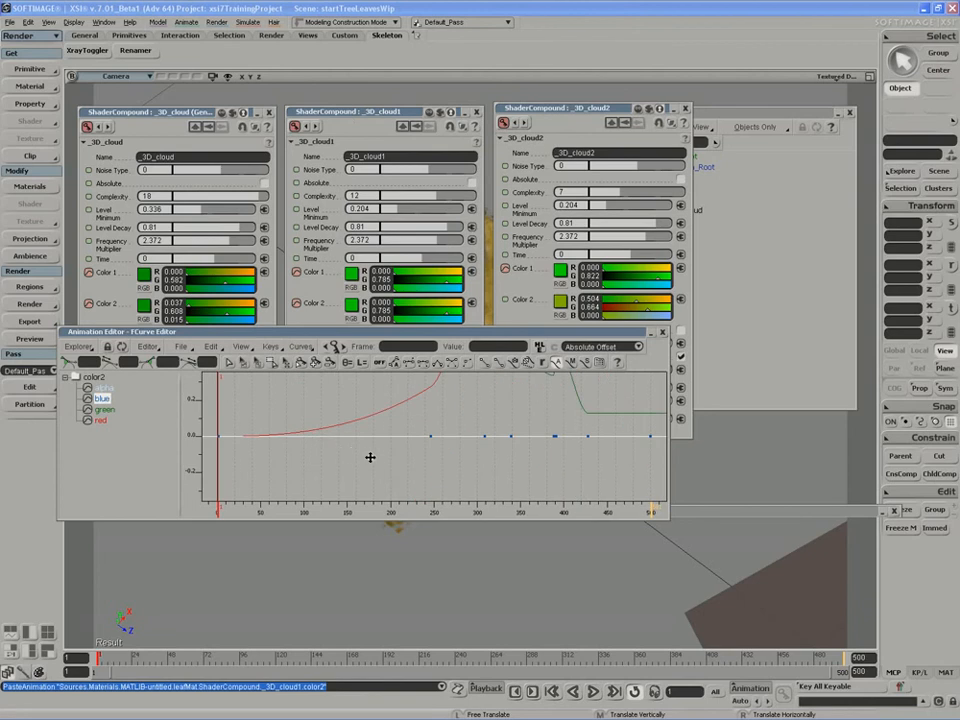
{"action": "left_click_drag", "start_coordinate": [370, 457], "coordinate": [369, 437]}
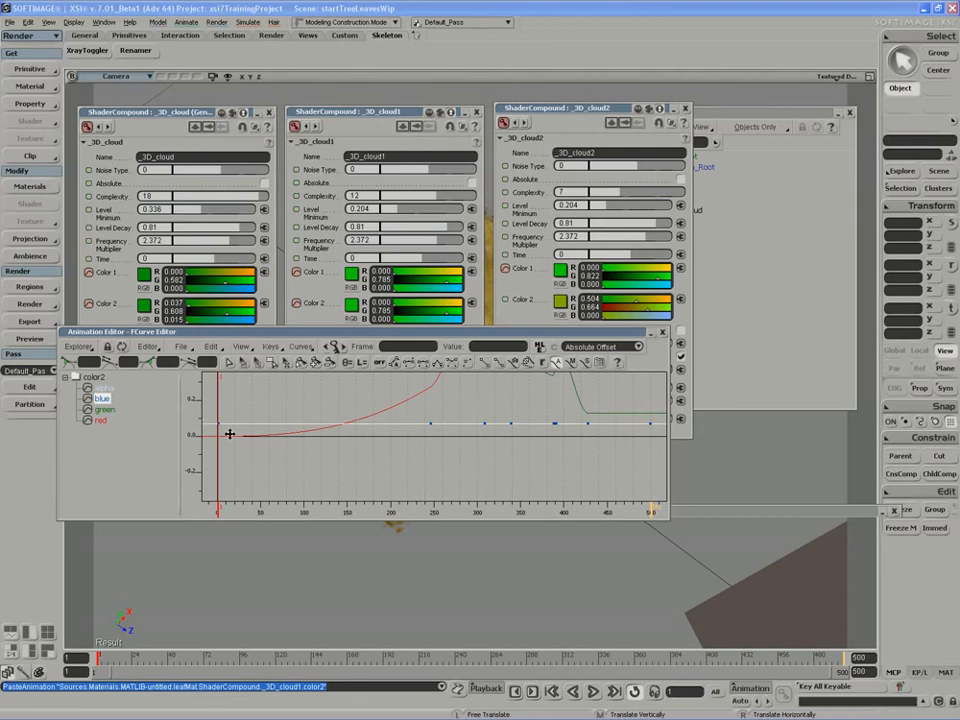
Step: Lower the whole red curve of _3D_cloud1's Color 2 to about -0.02 at its first key and close the animation editor
{"action": "left_click", "coordinate": [101, 420]}
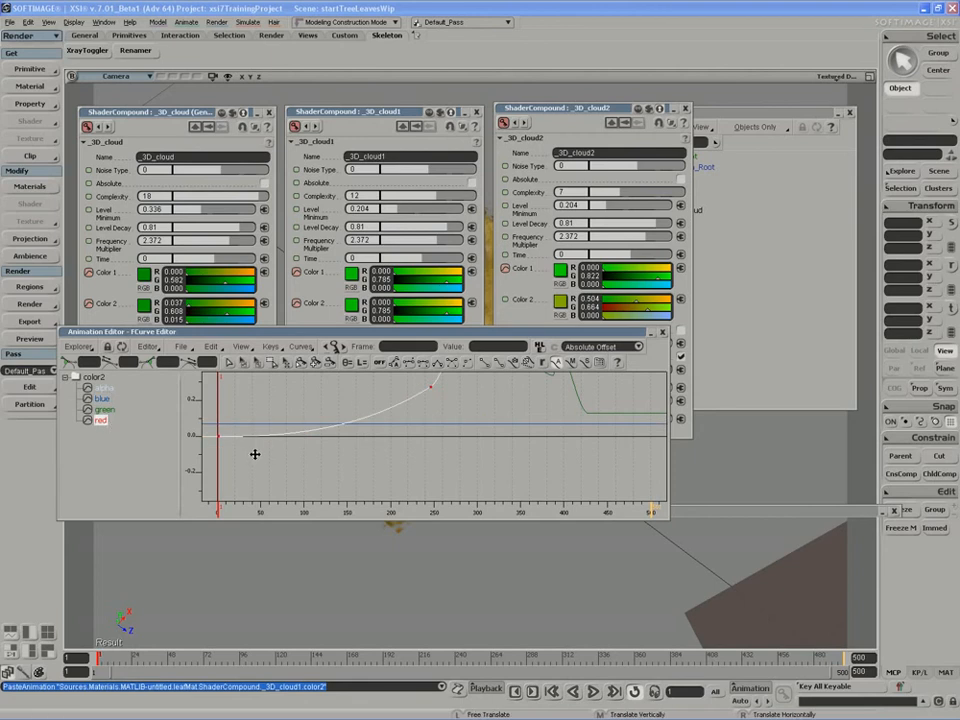
{"action": "left_click_drag", "start_coordinate": [255, 454], "coordinate": [256, 456]}
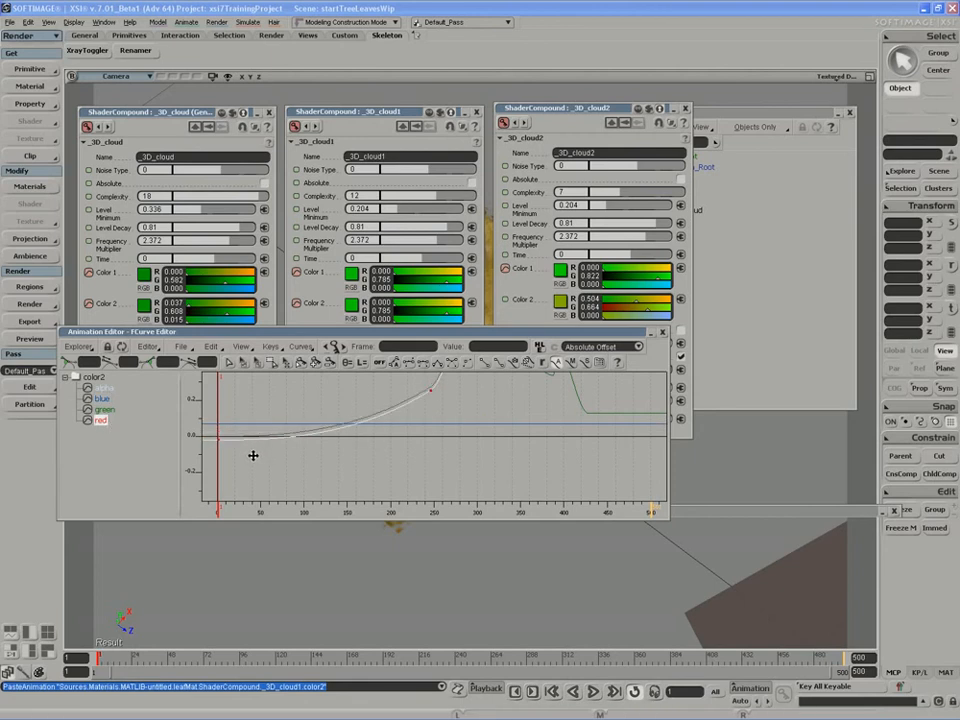
{"action": "left_click", "coordinate": [662, 333]}
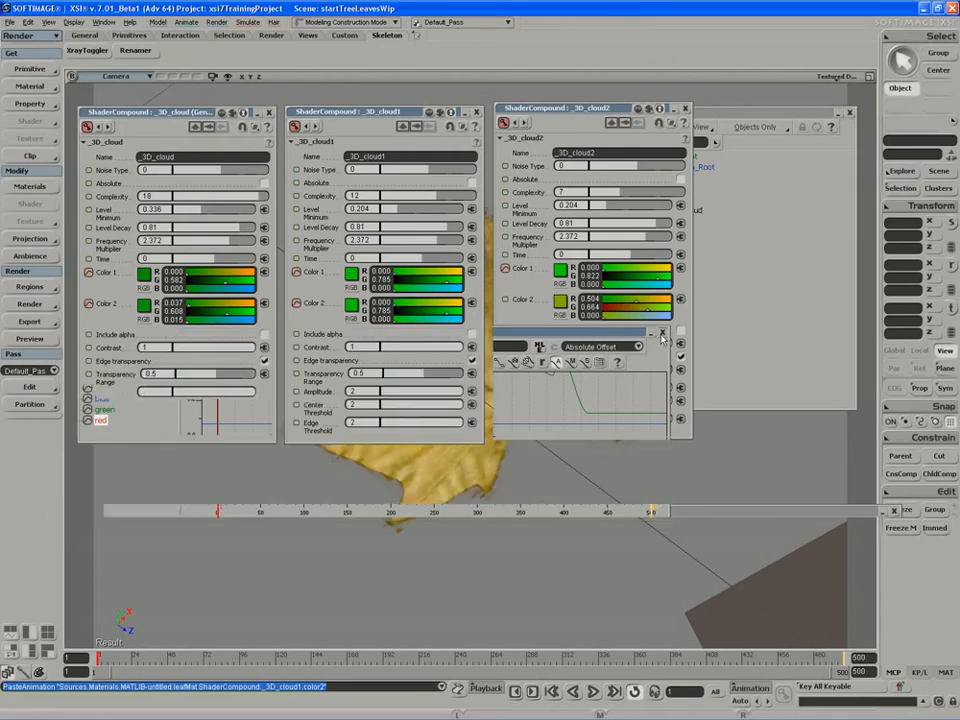
Step: Copy the animation of Color 1 in _3D_cloud2 and paste it onto the same shader's Color 2
{"action": "right_click", "coordinate": [506, 273]}
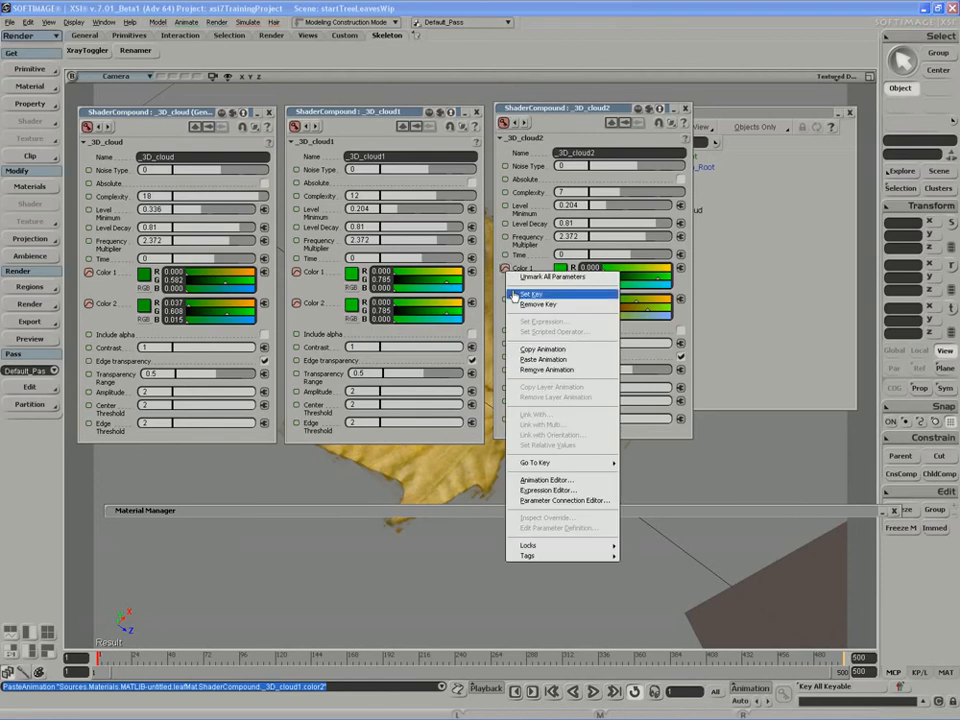
{"action": "left_click", "coordinate": [550, 358]}
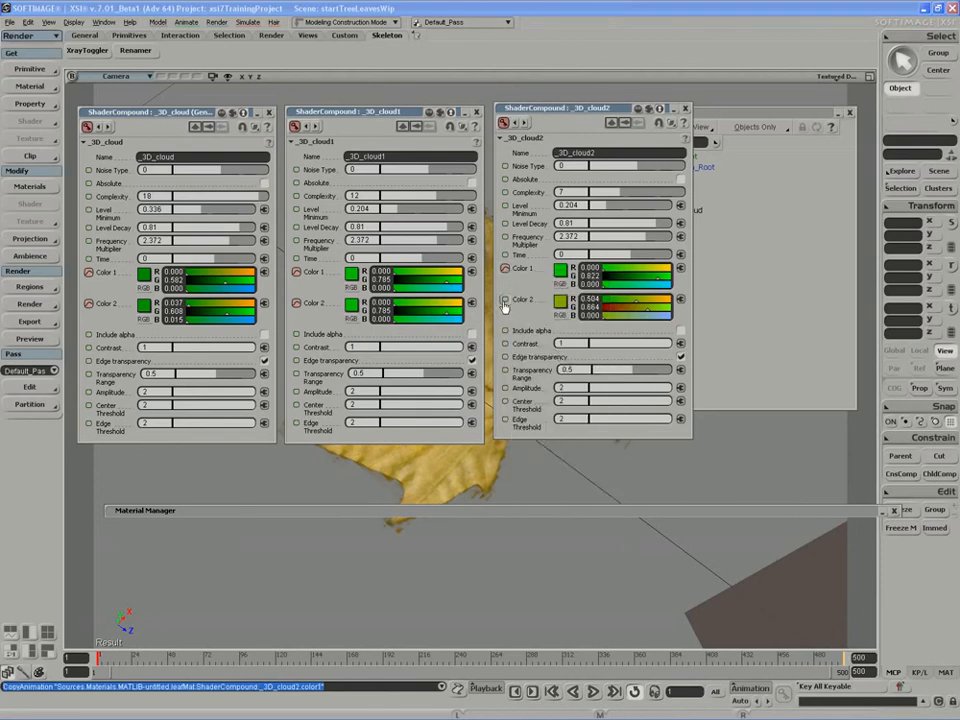
{"action": "right_click", "coordinate": [506, 300]}
{"action": "left_click", "coordinate": [553, 388]}
Step: Open the animation curves of _3D_cloud2's Color 2 and raise the whole green curve to about 0.88 at its first key
{"action": "right_click", "coordinate": [506, 300]}
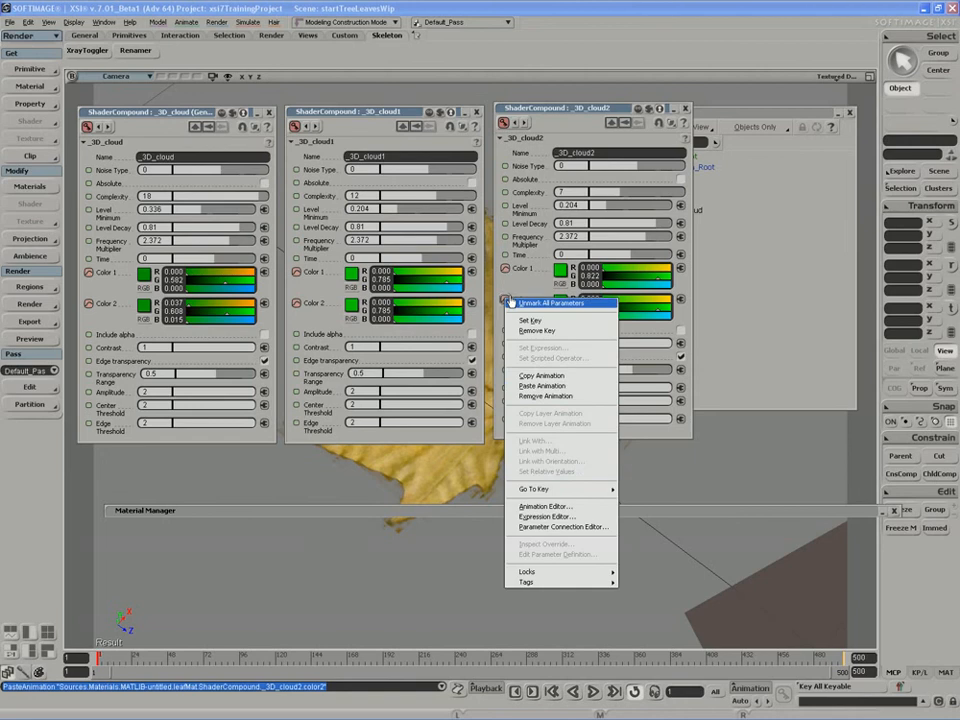
{"action": "left_click", "coordinate": [530, 506]}
{"action": "left_click", "coordinate": [102, 411]}
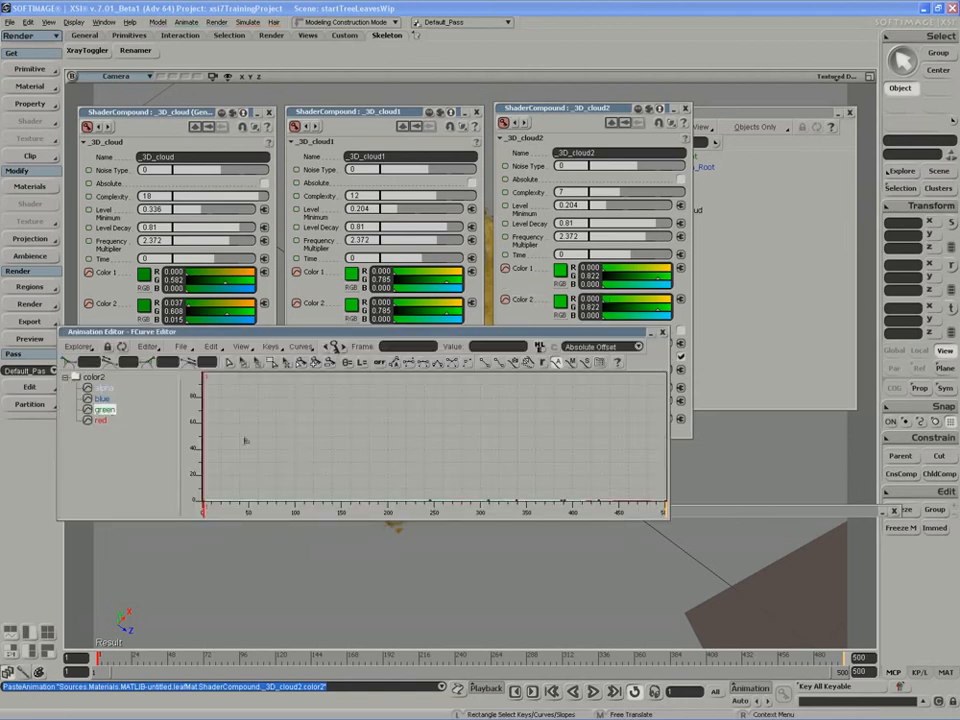
{"action": "key", "text": "f"}
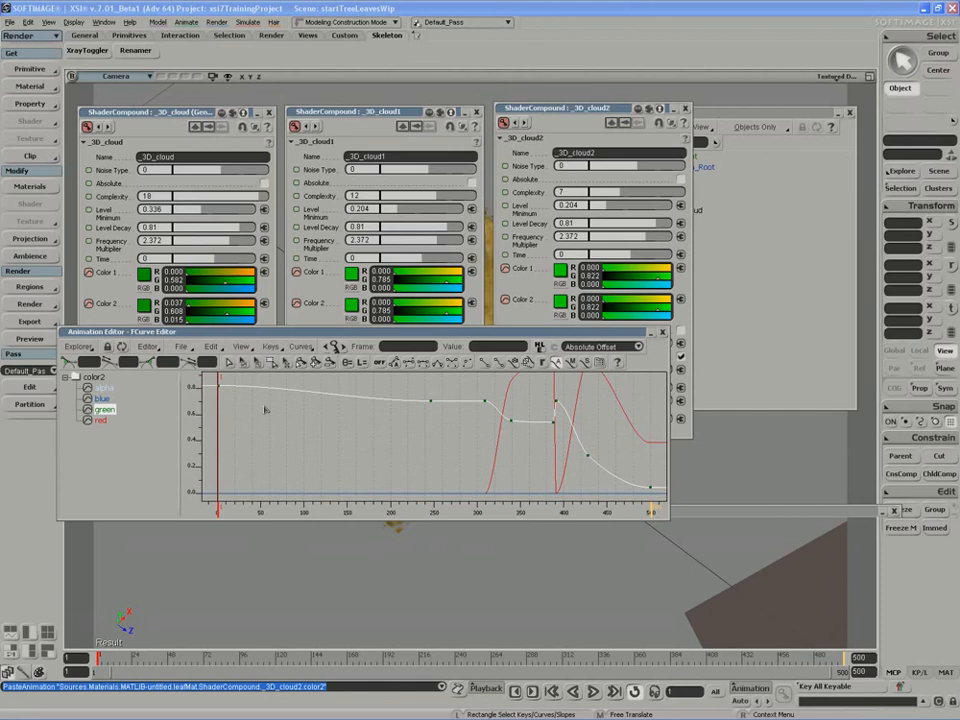
{"action": "left_click", "coordinate": [268, 400]}
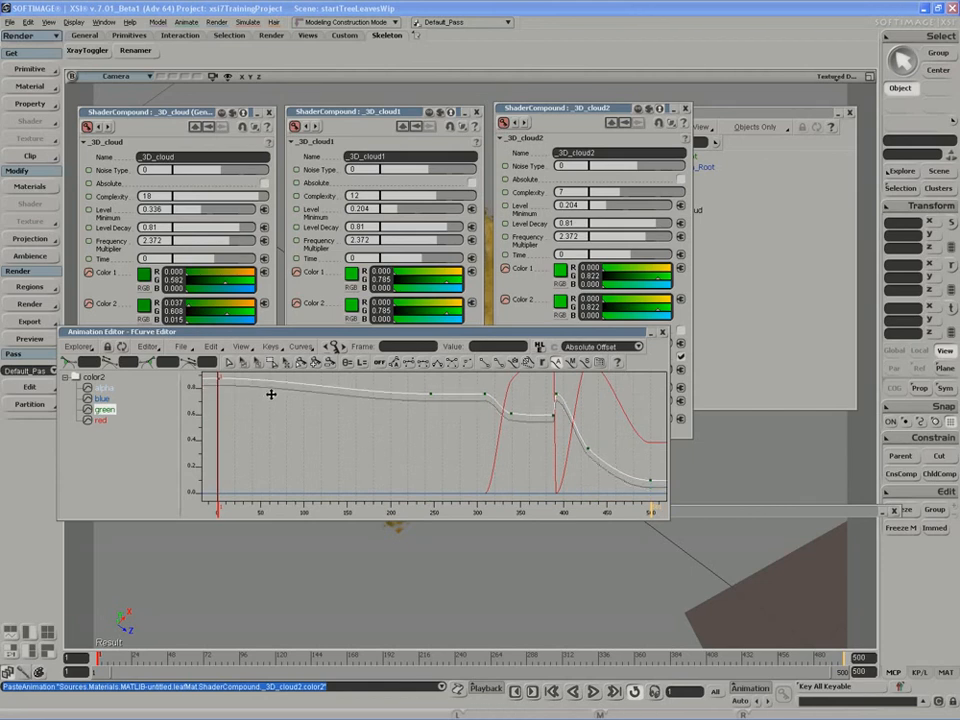
Step: Offset _3D_cloud2's Color 2 blue curve down to about -0.05 and its red curve up to about 0.16 at the first keys, then close the editor
{"action": "left_click", "coordinate": [104, 398]}
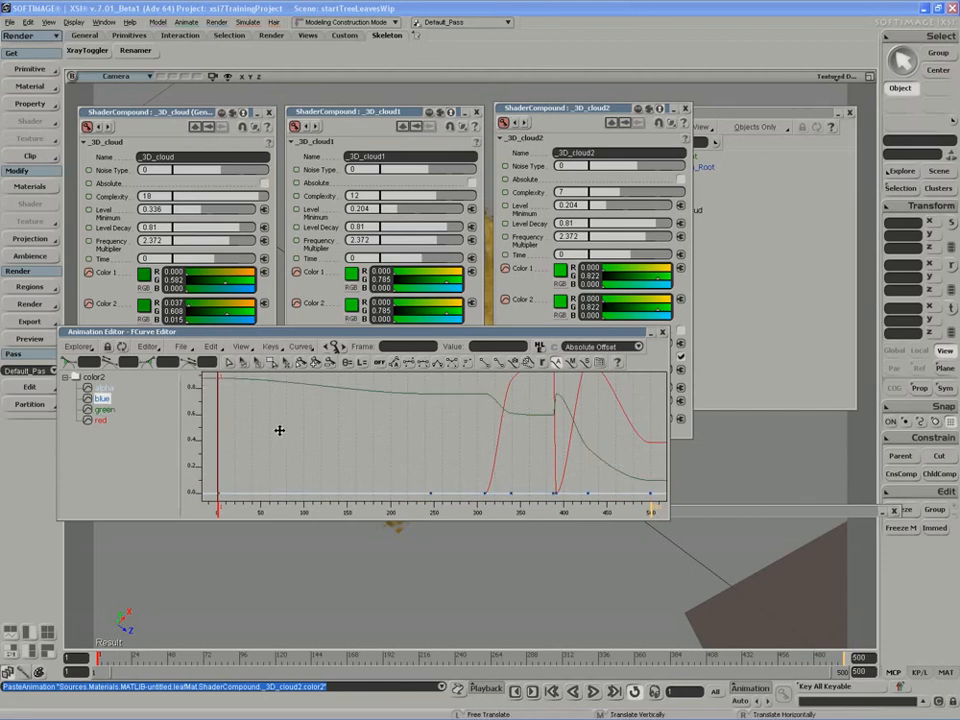
{"action": "left_click", "coordinate": [104, 421]}
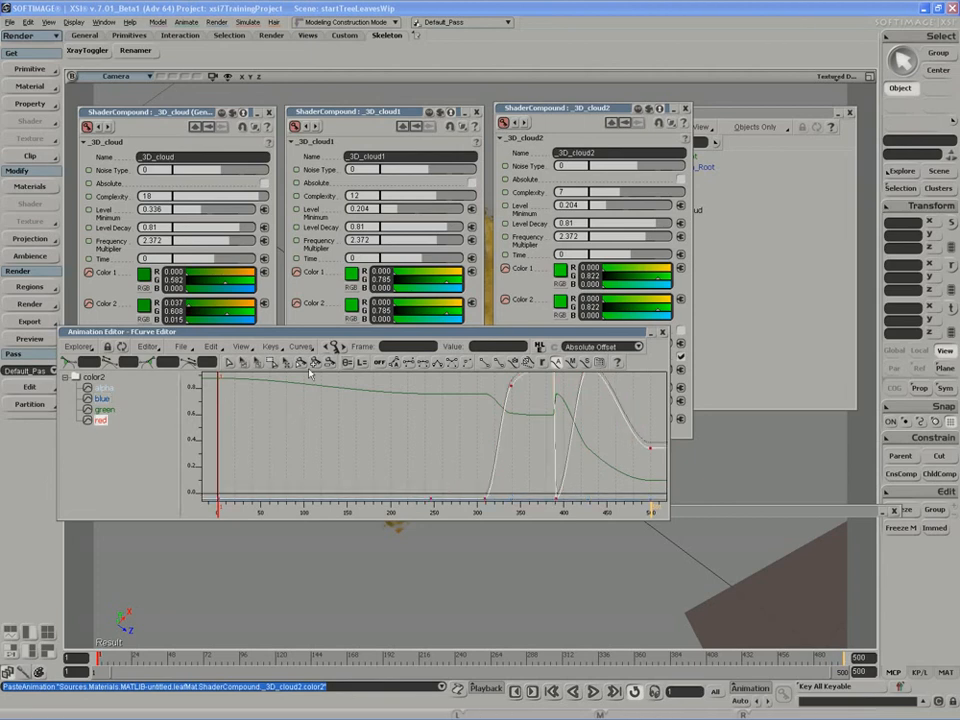
{"action": "left_click_drag", "start_coordinate": [298, 435], "coordinate": [315, 421]}
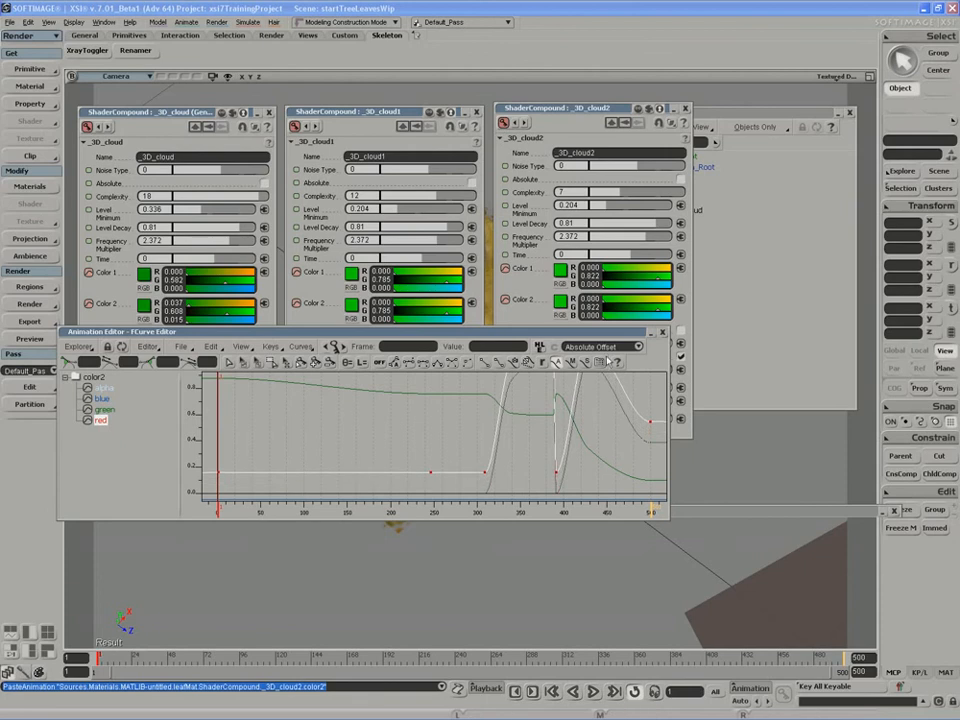
{"action": "left_click", "coordinate": [662, 333]}
Step: Move the timeline to frame 44 and close the property pages of all three 3D cloud shaders
{"action": "left_click", "coordinate": [128, 657]}
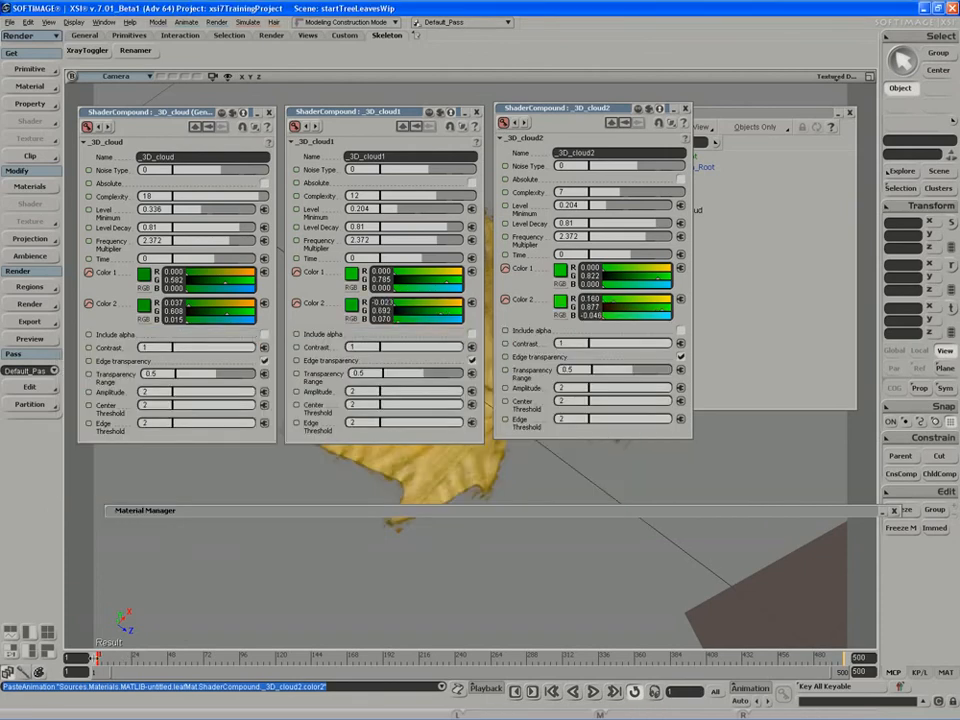
{"action": "left_click", "coordinate": [165, 657]}
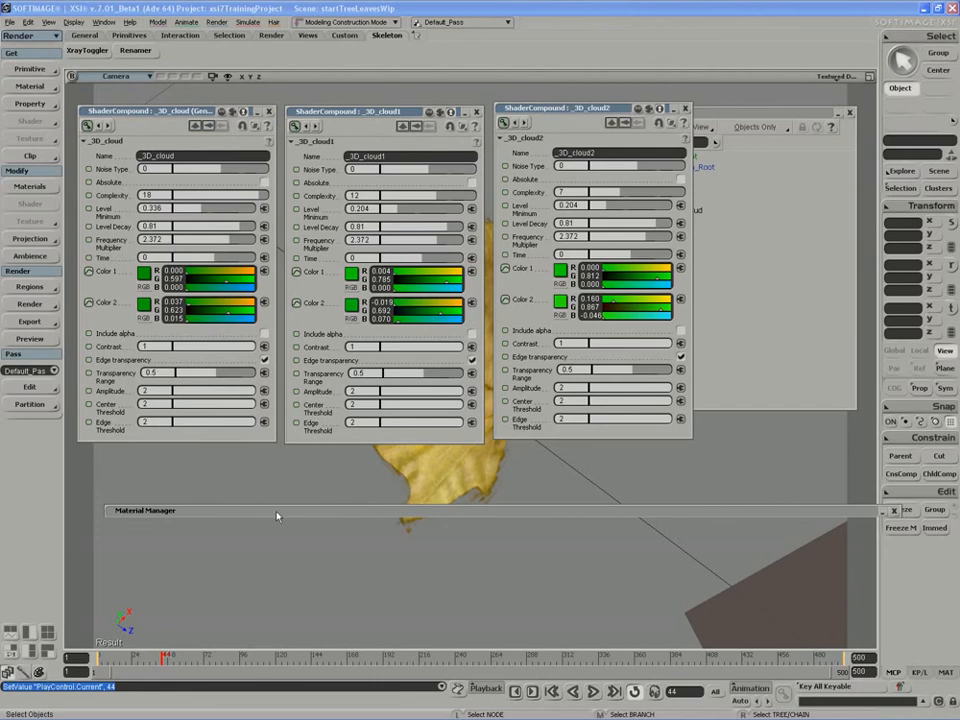
{"action": "left_click", "coordinate": [268, 111]}
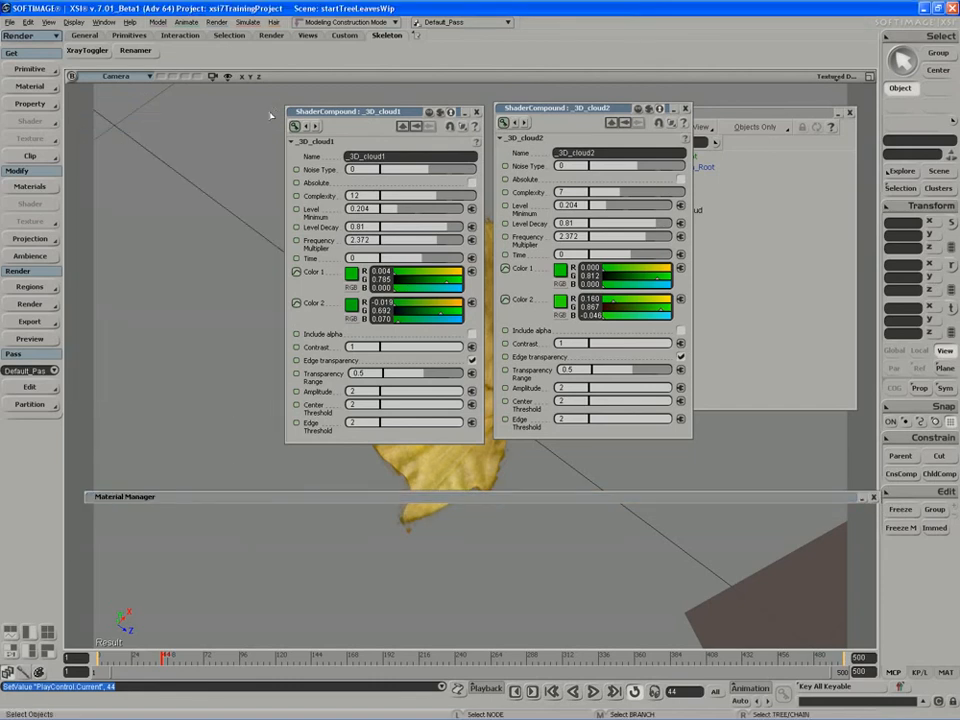
{"action": "left_click", "coordinate": [477, 111]}
{"action": "left_click", "coordinate": [685, 108]}
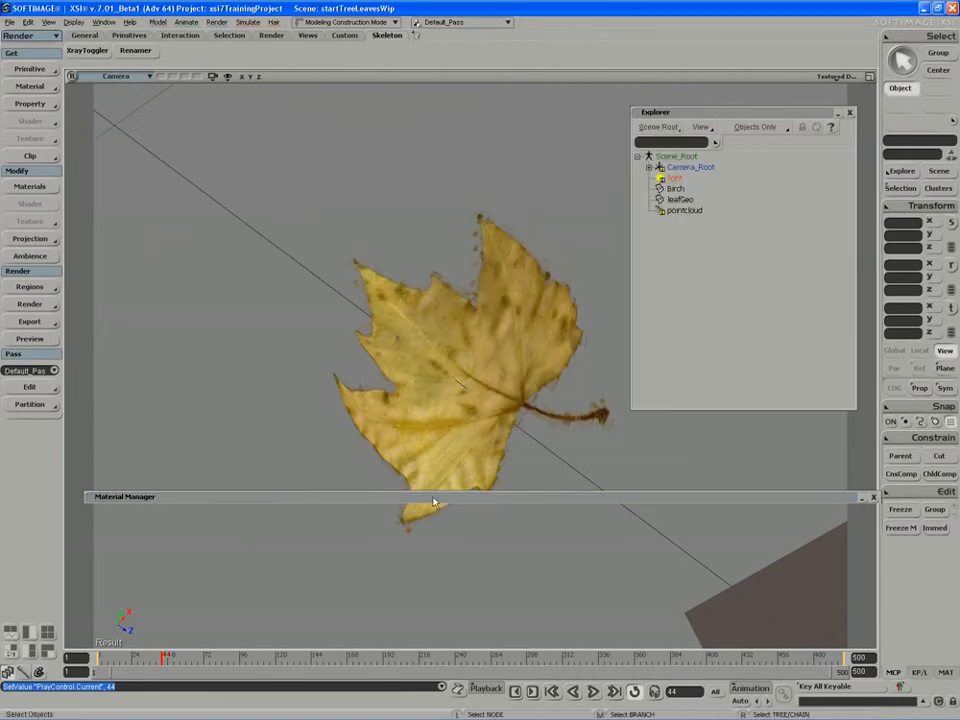
Step: Bring back the Material Manager and open the ShaderCompound node of leafMat to show its internal nodes
{"action": "left_click", "coordinate": [433, 501]}
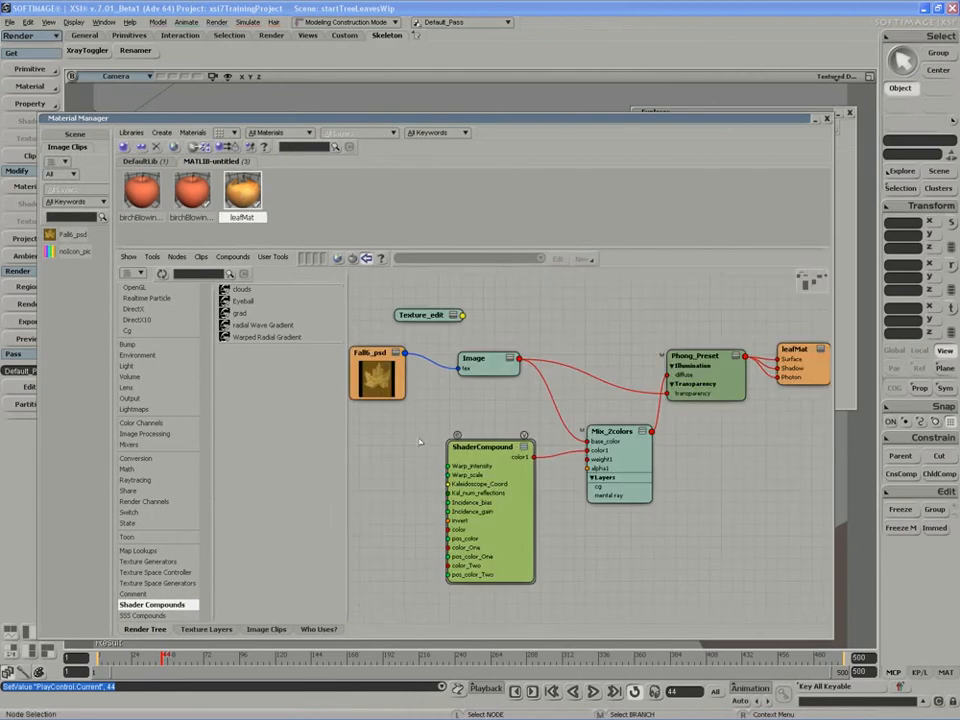
{"action": "scroll", "coordinate": [593, 563], "scroll_direction": "up", "scroll_amount": 1}
{"action": "left_click", "coordinate": [460, 439]}
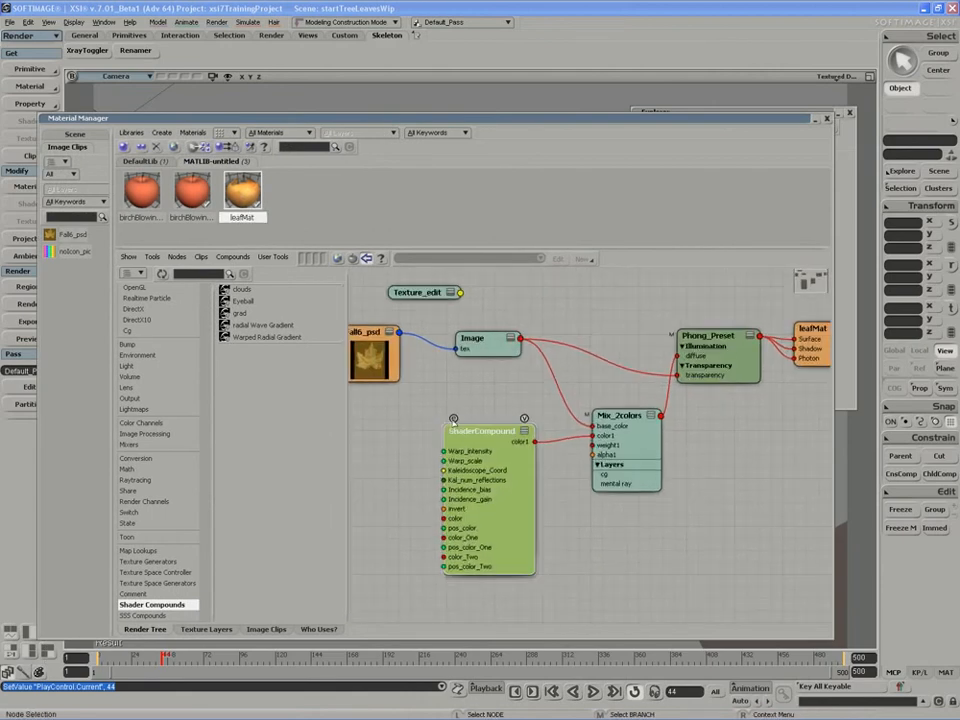
{"action": "left_click", "coordinate": [453, 420]}
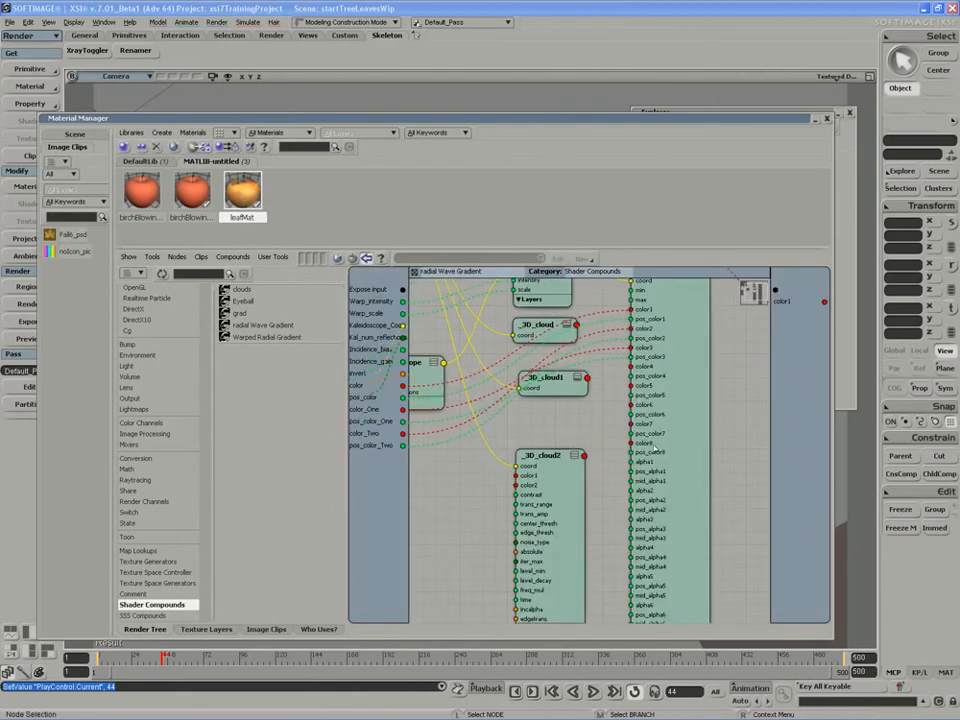
Step: Open _3D_cloud2's properties and scrub the timeline to frame 424 to check how Color 1 and Color 2 animate
{"action": "double_click", "coordinate": [573, 500]}
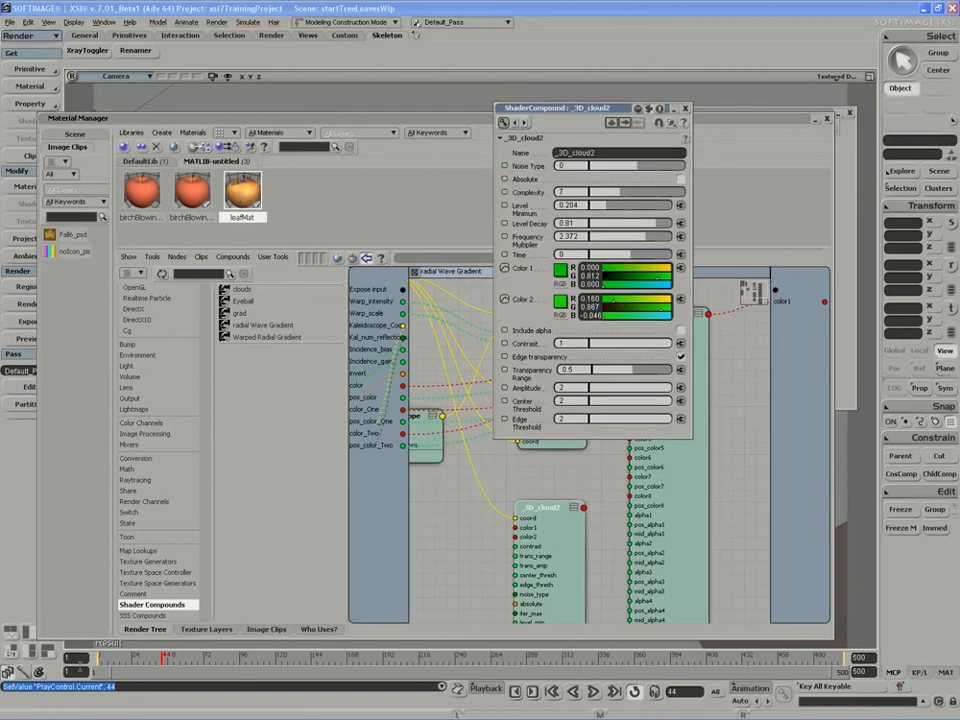
{"action": "left_click_drag", "start_coordinate": [163, 652], "coordinate": [730, 646]}
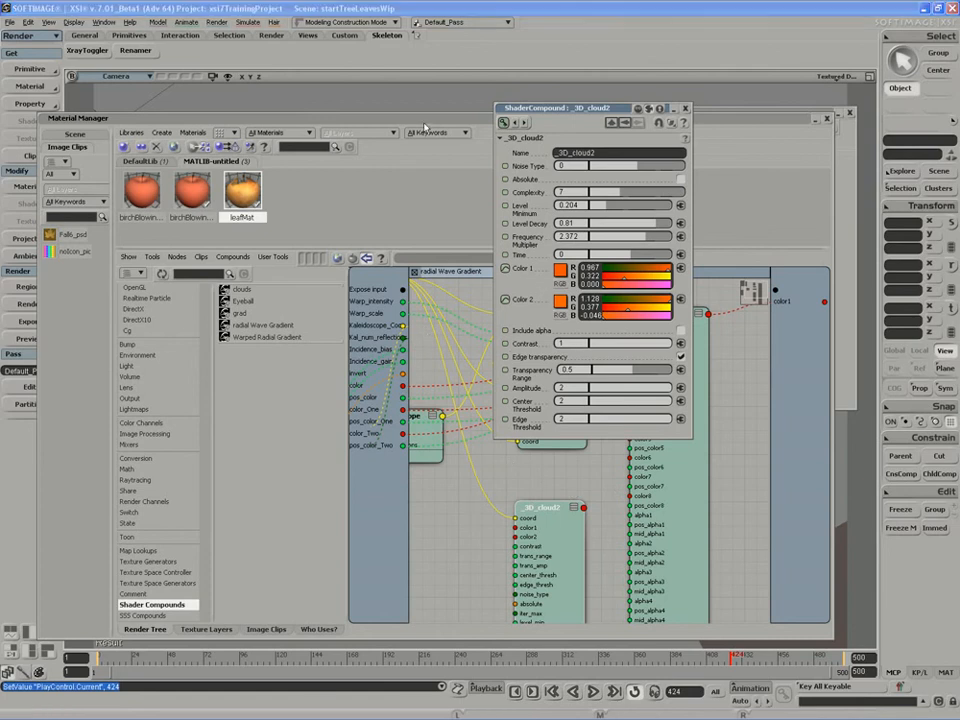
Step: Bring the Material Manager in front of the shader properties and move the _3D_cloud node slightly up inside the compound
{"action": "left_click_drag", "start_coordinate": [424, 122], "coordinate": [407, 116]}
{"action": "key", "text": "z"}
{"action": "left_click_drag", "start_coordinate": [549, 431], "coordinate": [557, 450]}
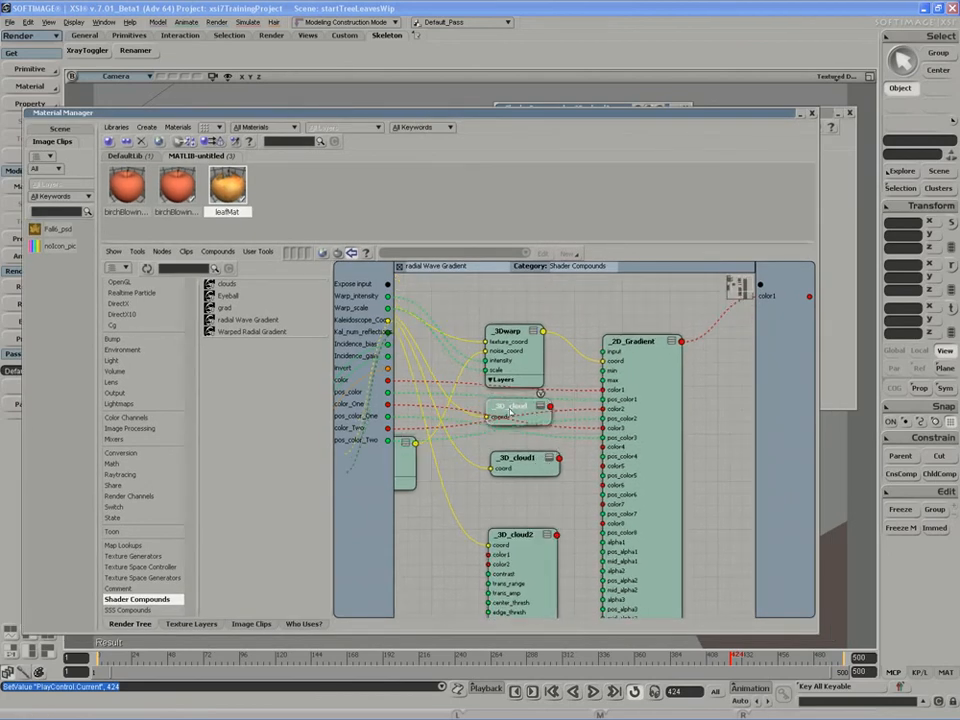
{"action": "left_click_drag", "start_coordinate": [509, 412], "coordinate": [619, 390]}
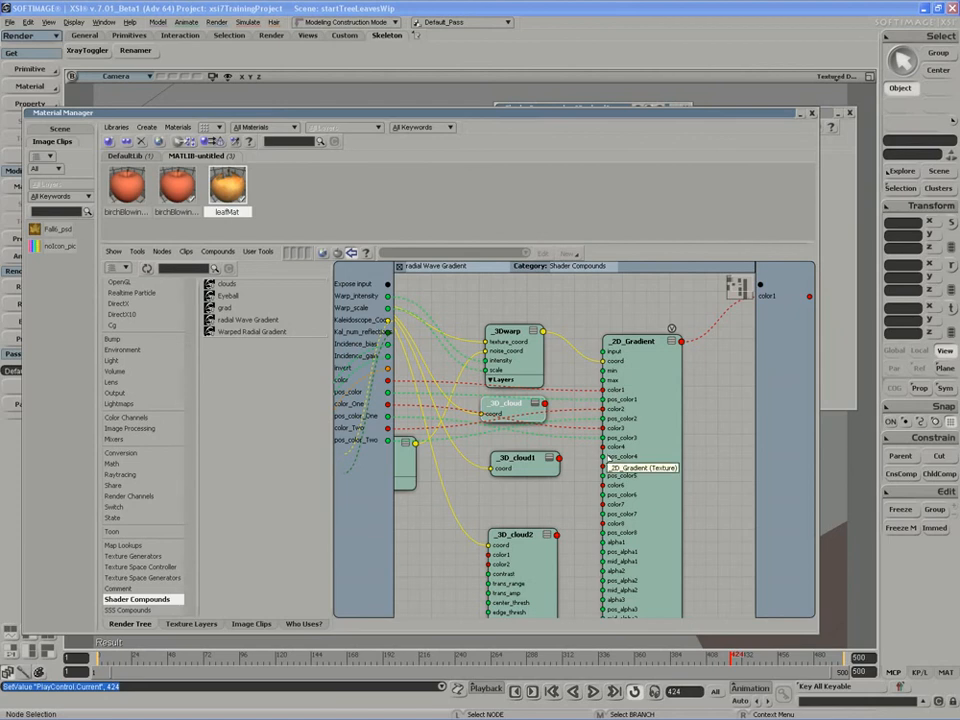
Step: Move the _3D_cloud2 node slightly up and try to connect _3D_cloud's output to the _2D_Gradient color1 input
{"action": "left_click_drag", "start_coordinate": [510, 563], "coordinate": [516, 537]}
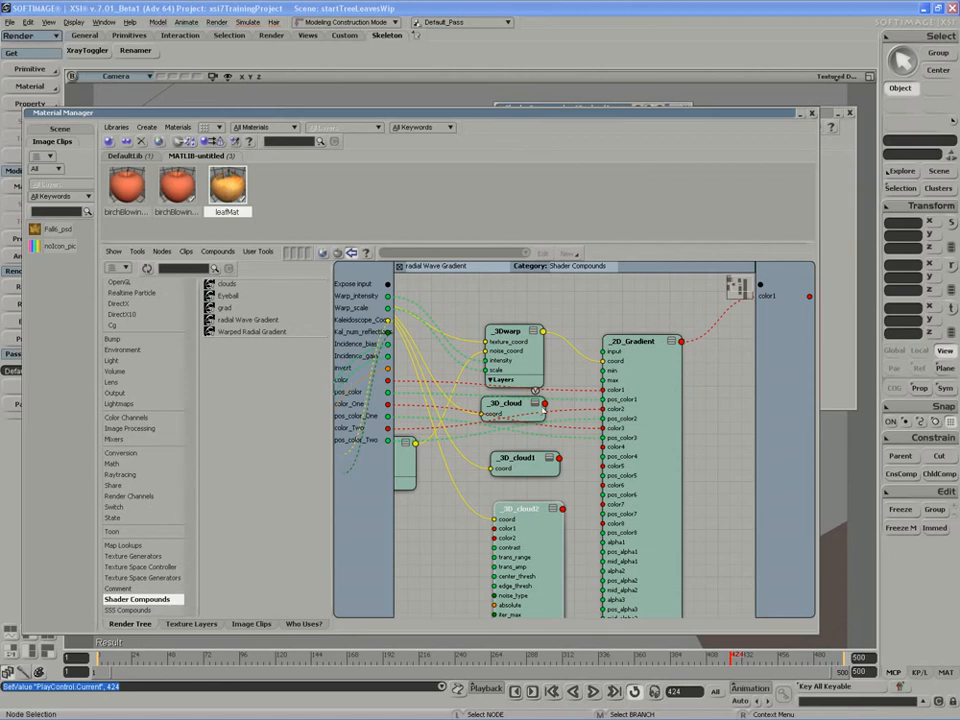
{"action": "left_click_drag", "start_coordinate": [545, 404], "coordinate": [608, 391]}
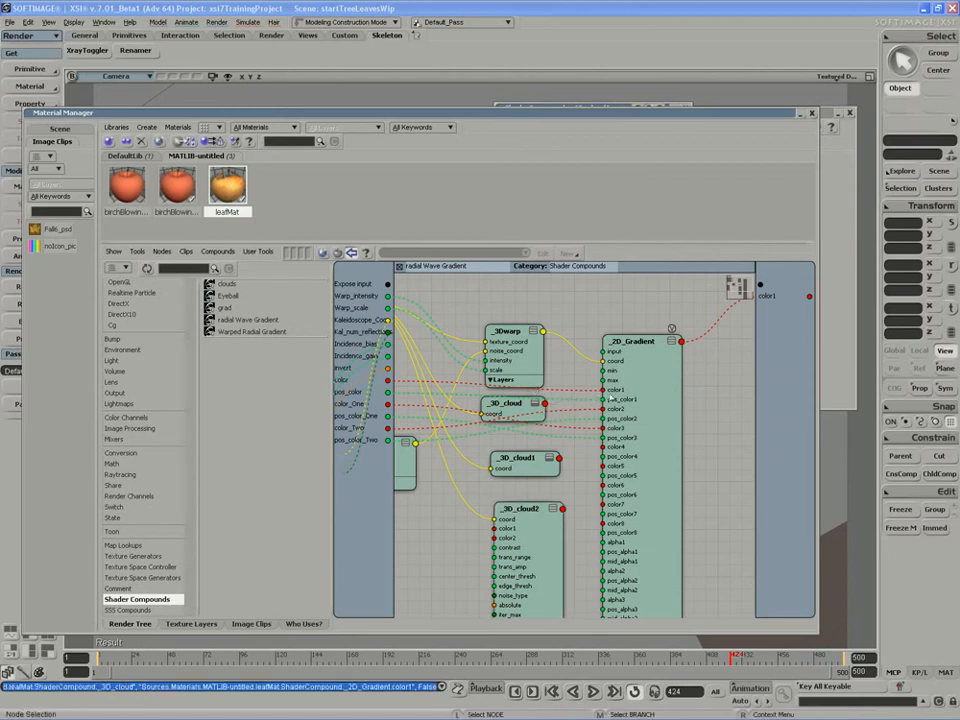
{"action": "middle_click_drag", "start_coordinate": [592, 432], "coordinate": [666, 418]}
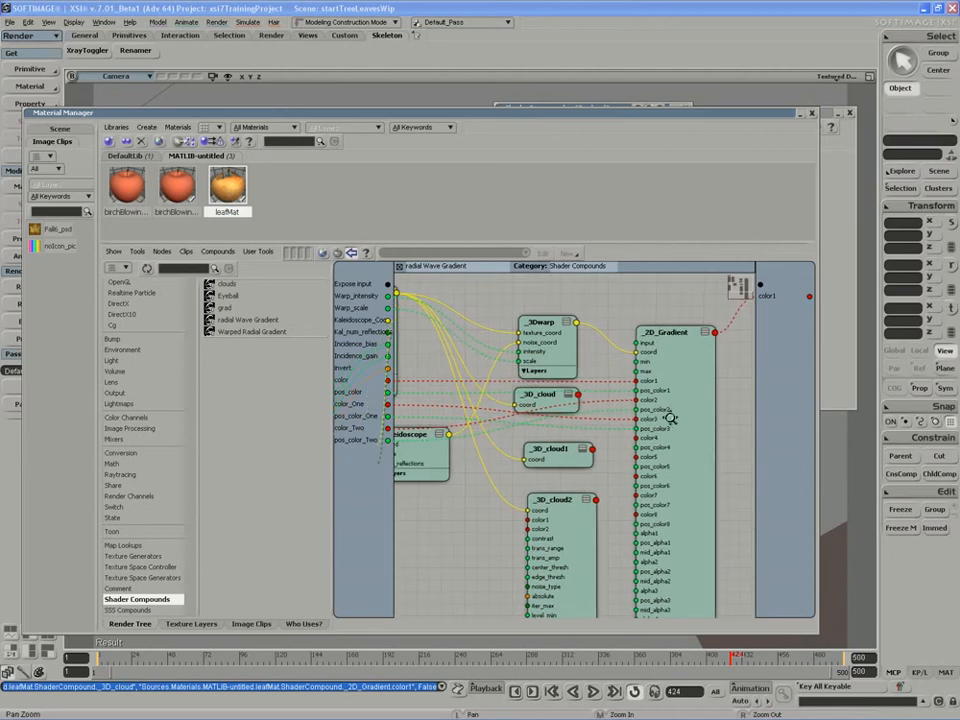
{"action": "right_click", "coordinate": [343, 382]}
{"action": "left_click", "coordinate": [300, 391]}
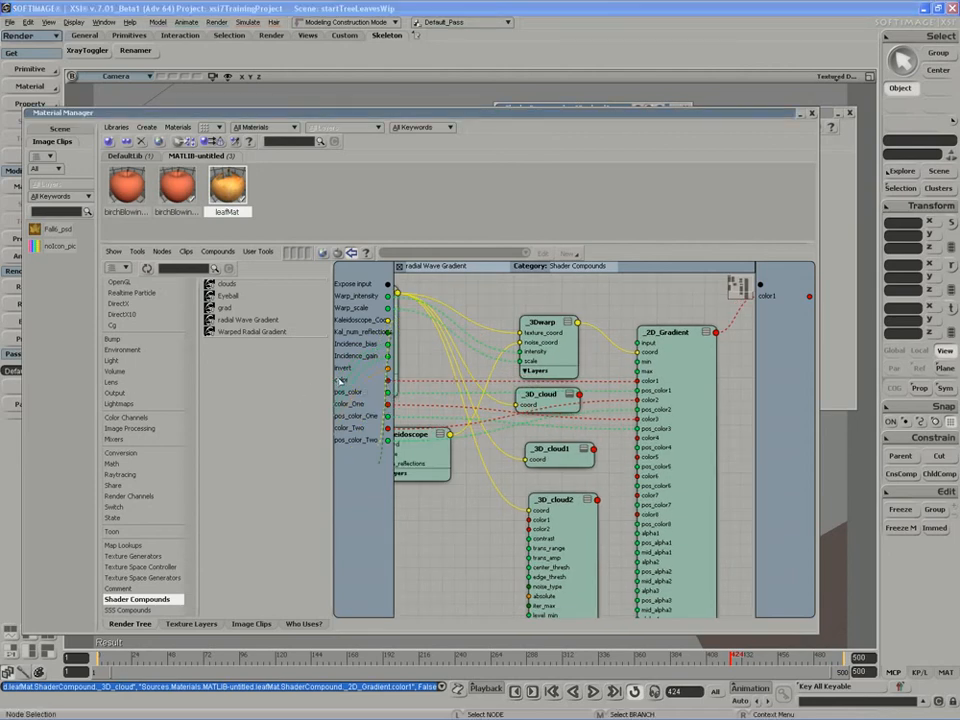
{"action": "right_click", "coordinate": [343, 381]}
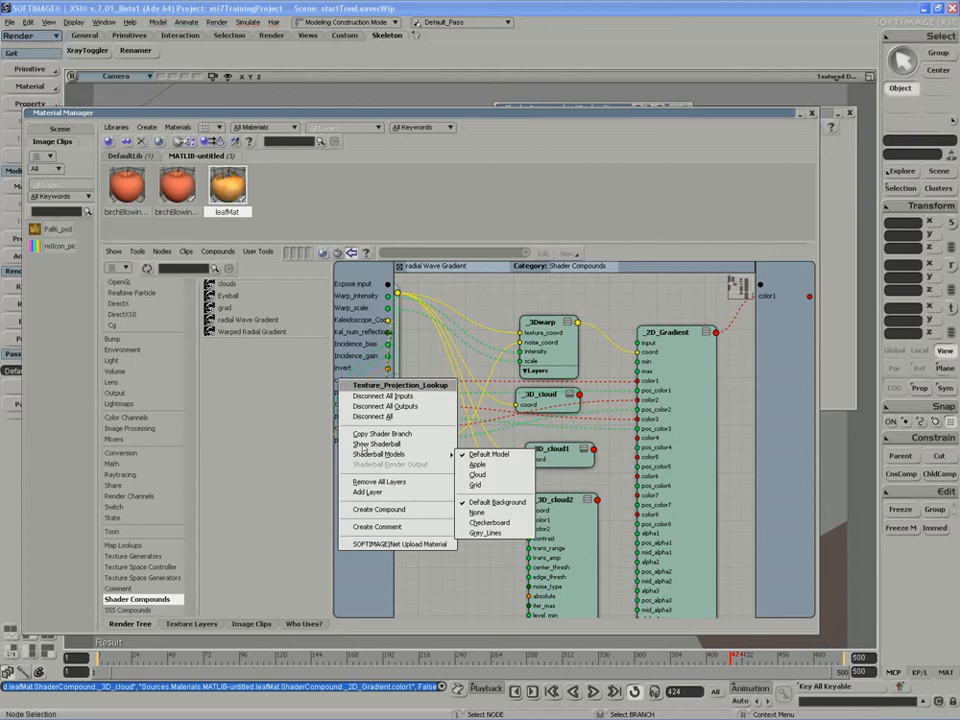
{"action": "key", "text": "Escape"}
Step: Remove the exposed color, color_One and color_Two ports from the compound's inputs
{"action": "middle_click_drag", "start_coordinate": [359, 513], "coordinate": [639, 553]}
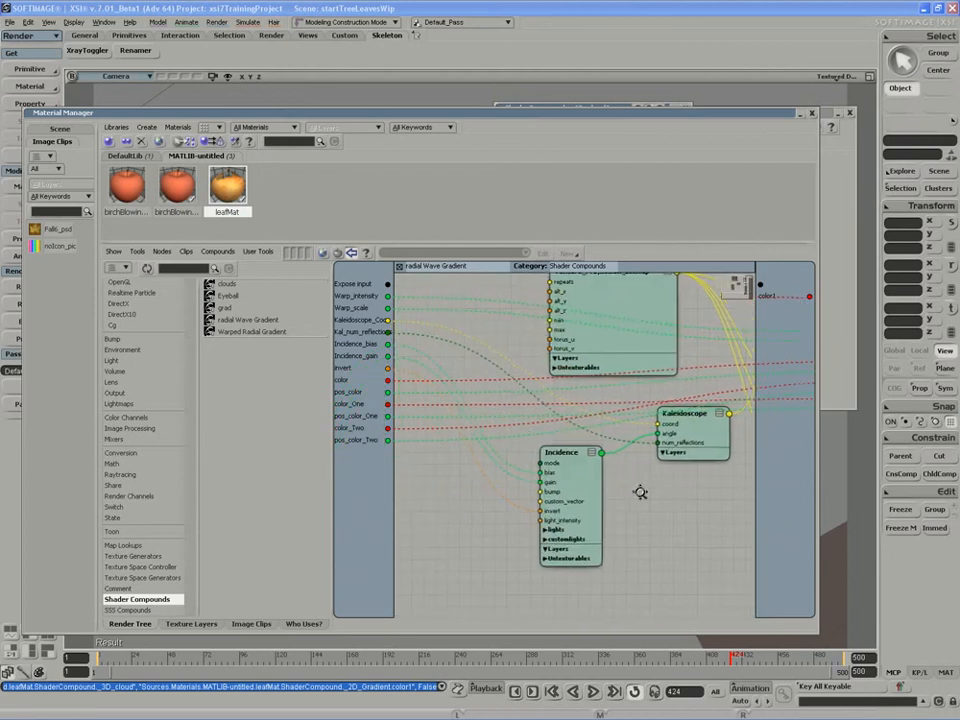
{"action": "middle_click_drag", "start_coordinate": [498, 403], "coordinate": [580, 490]}
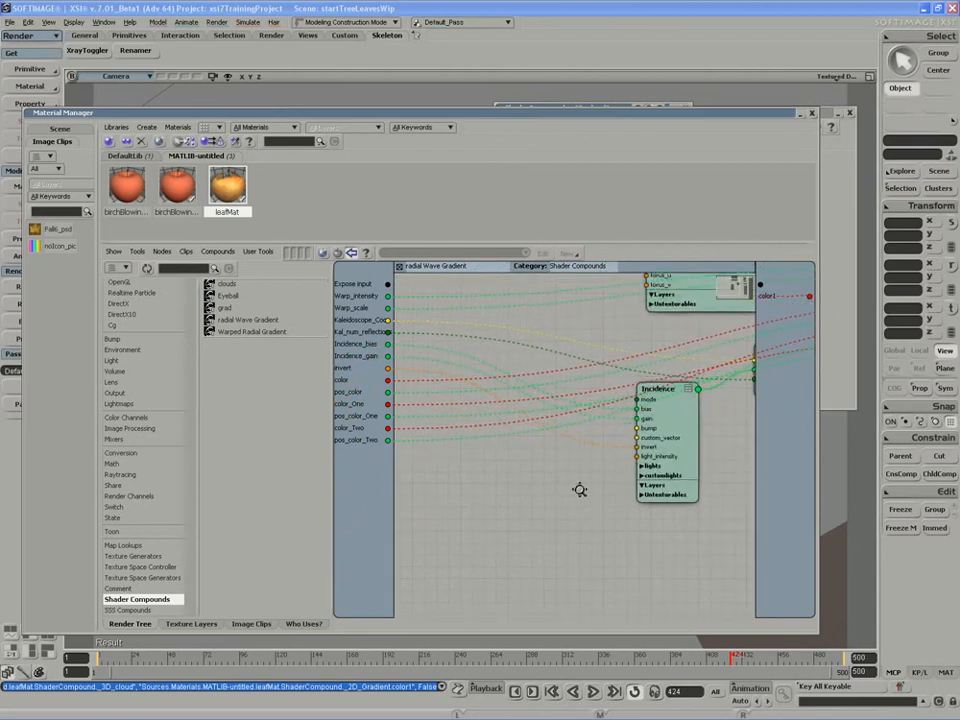
{"action": "right_click", "coordinate": [345, 380]}
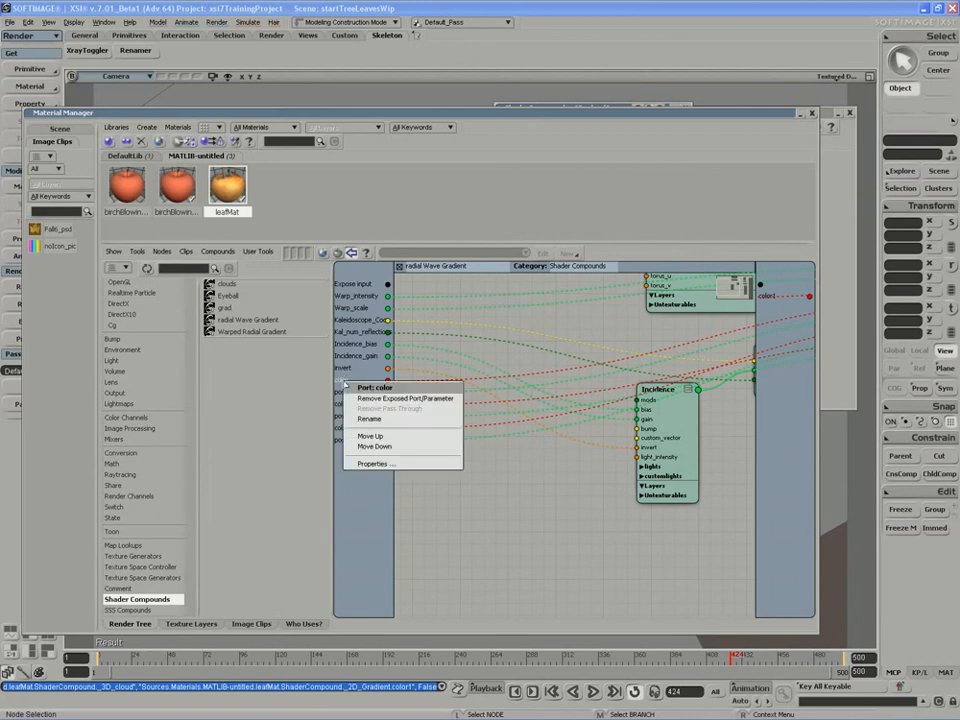
{"action": "left_click", "coordinate": [370, 399]}
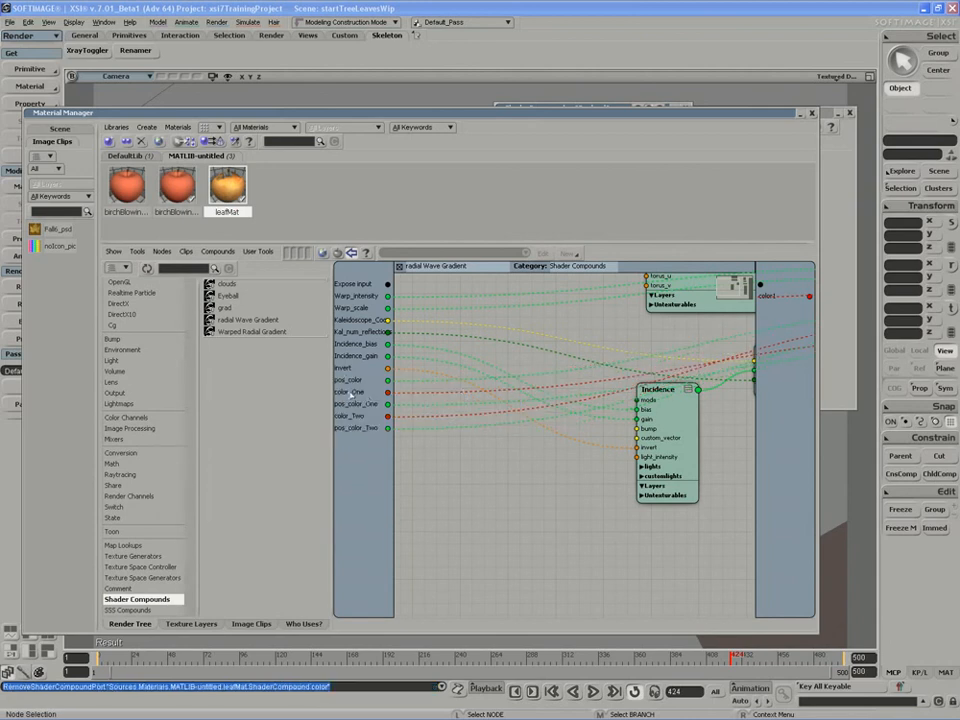
{"action": "right_click", "coordinate": [345, 394]}
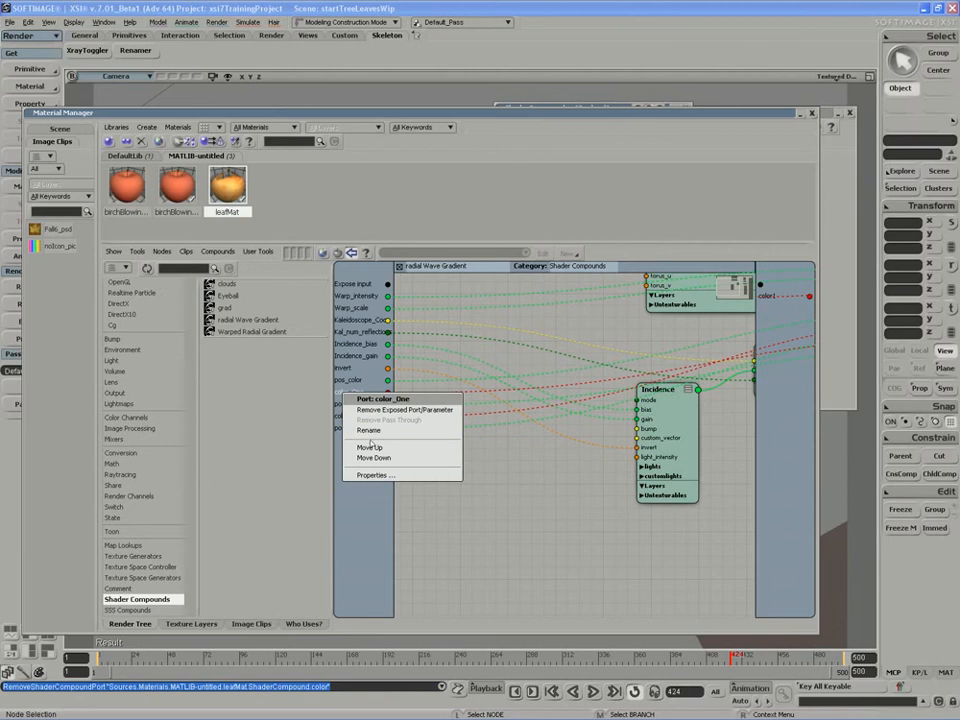
{"action": "left_click", "coordinate": [378, 410]}
{"action": "right_click", "coordinate": [345, 404]}
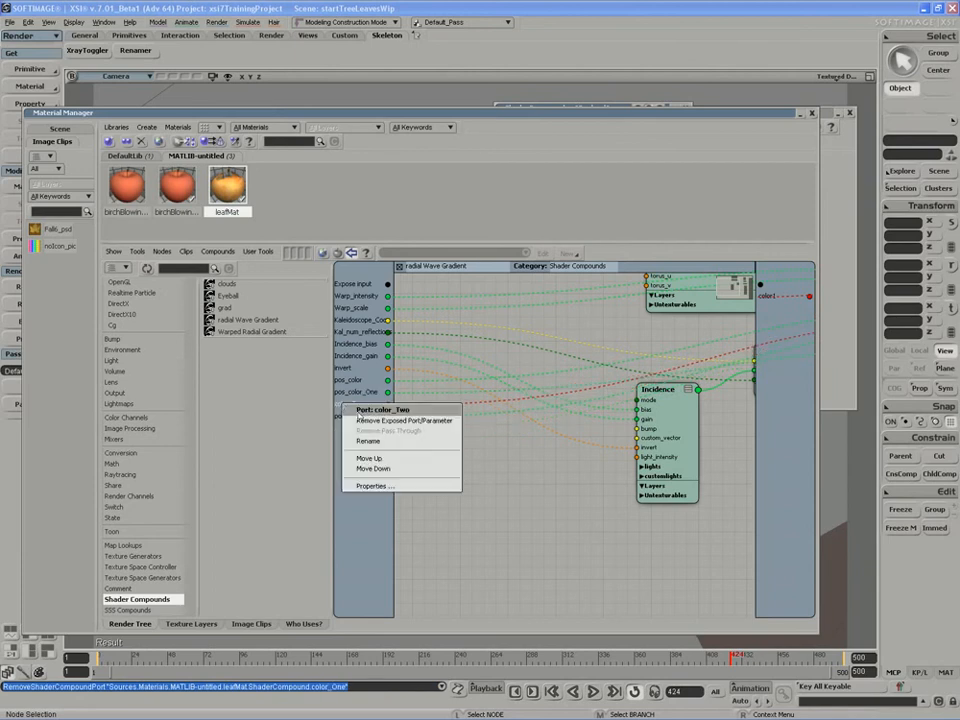
{"action": "left_click", "coordinate": [370, 421]}
Step: Connect _3D_cloud, _3D_cloud1 and _3D_cloud2 to the _2D_Gradient inputs color1, color2 and color3 respectively
{"action": "key", "text": "z"}
{"action": "left_click_drag", "start_coordinate": [586, 432], "coordinate": [369, 516]}
{"action": "left_click_drag", "start_coordinate": [603, 469], "coordinate": [448, 458]}
{"action": "left_click_drag", "start_coordinate": [588, 388], "coordinate": [645, 366]}
{"action": "left_click_drag", "start_coordinate": [600, 433], "coordinate": [645, 384]}
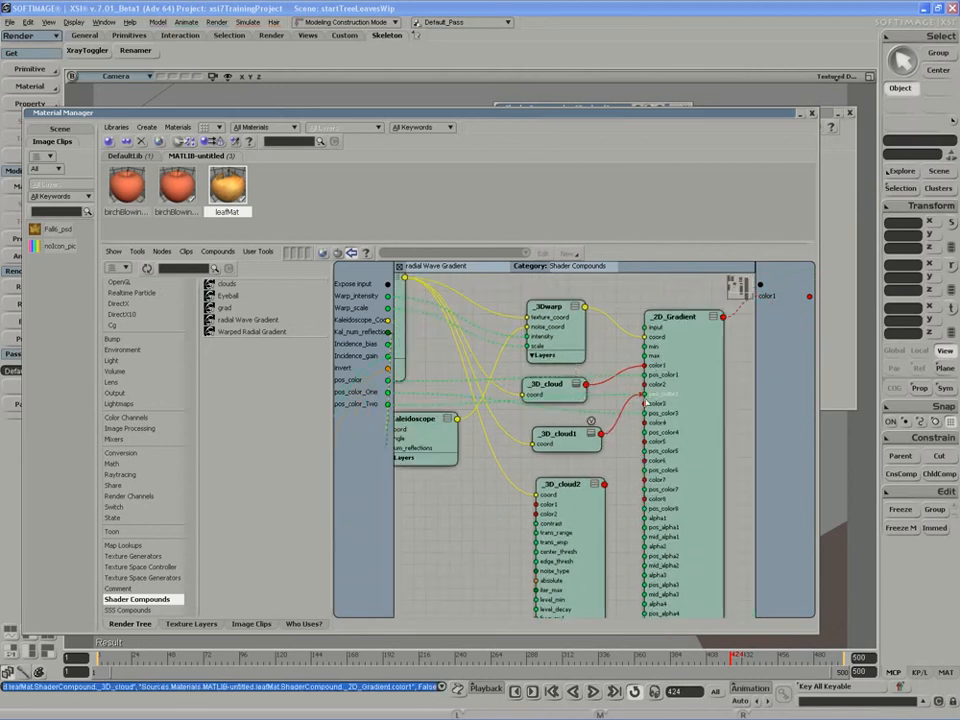
{"action": "left_click_drag", "start_coordinate": [605, 486], "coordinate": [631, 538]}
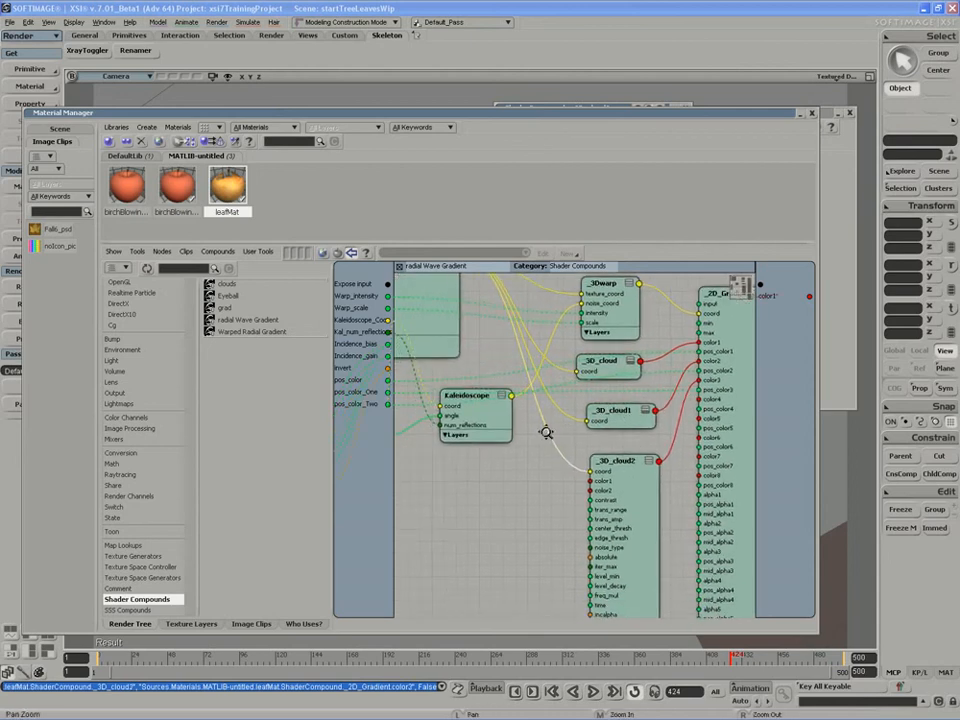
Step: Move the lower two cloud nodes down, expand _3D_cloud, and expose its color1 and color2 as compound inputs
{"action": "left_click_drag", "start_coordinate": [614, 411], "coordinate": [609, 496]}
{"action": "left_click", "coordinate": [624, 368]}
{"action": "left_click_drag", "start_coordinate": [624, 368], "coordinate": [624, 390]}
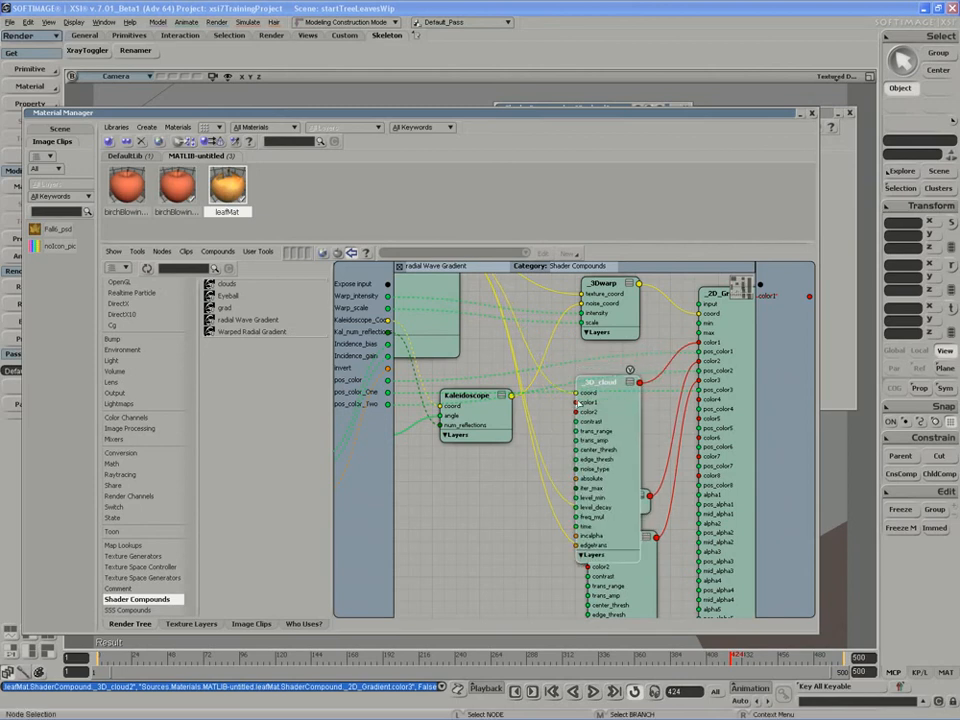
{"action": "left_click_drag", "start_coordinate": [388, 285], "coordinate": [576, 403]}
{"action": "left_click_drag", "start_coordinate": [388, 286], "coordinate": [576, 412]}
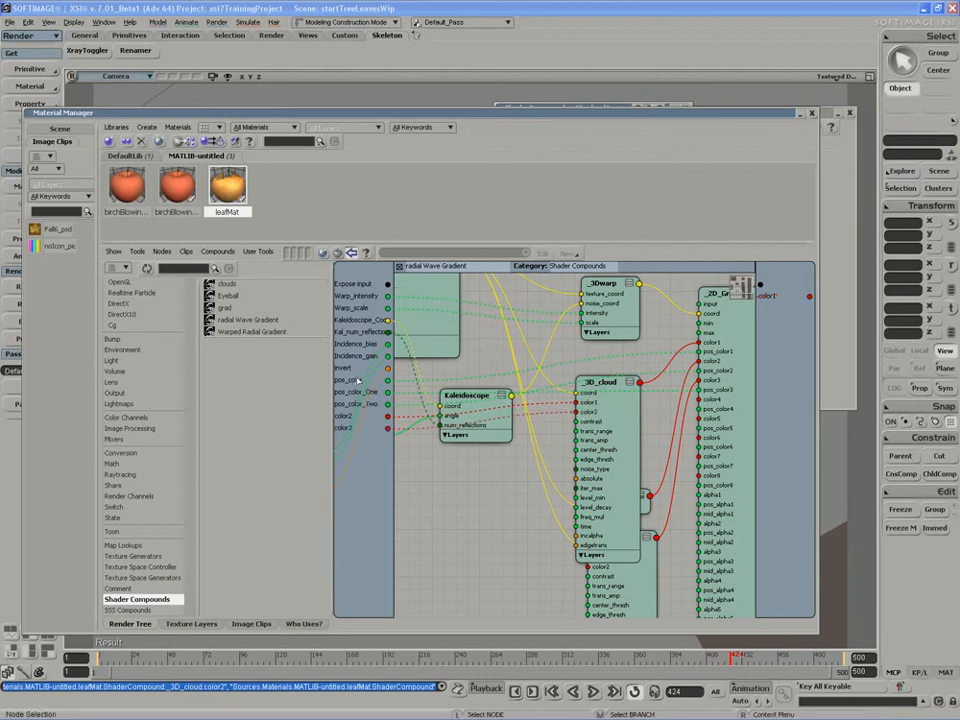
Step: Move the exposed color2 port up in the compound's input list so it sits directly below pos_color
{"action": "right_click", "coordinate": [345, 416]}
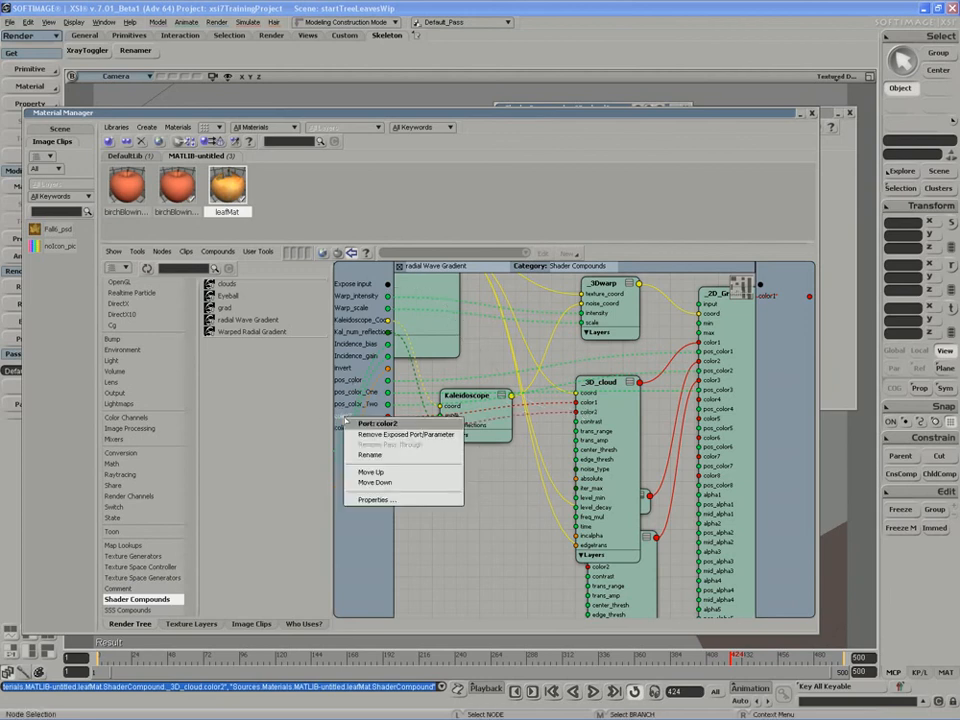
{"action": "left_click", "coordinate": [373, 470]}
{"action": "right_click", "coordinate": [340, 406]}
{"action": "left_click", "coordinate": [371, 458]}
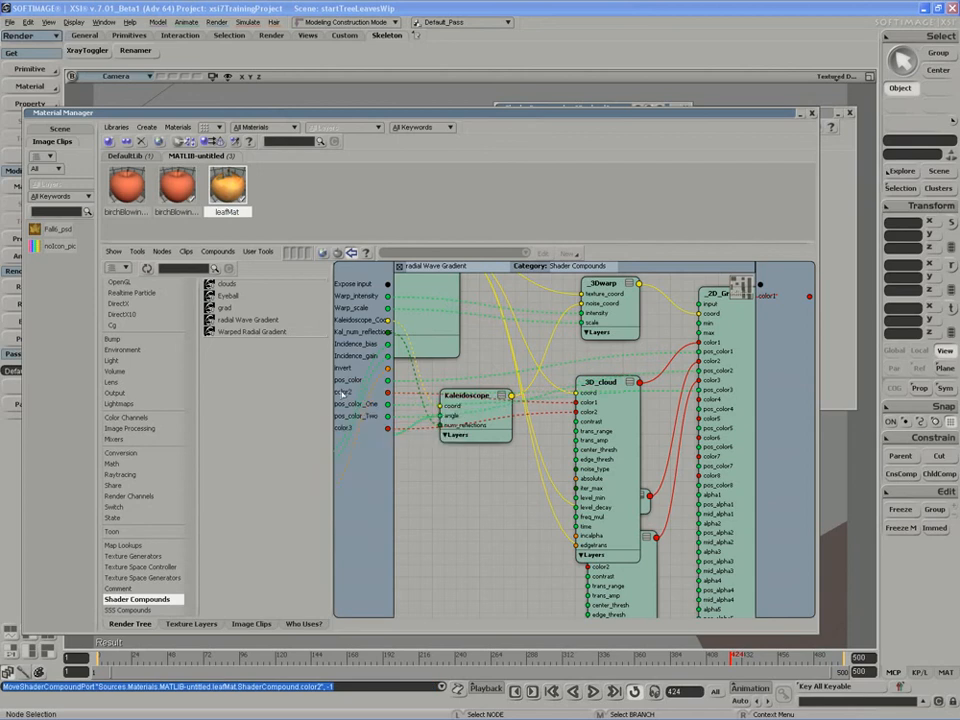
Step: Move the exposed color3 port up directly below color2, keeping pos_color_One and pos_color_Two beneath it
{"action": "right_click", "coordinate": [348, 428]}
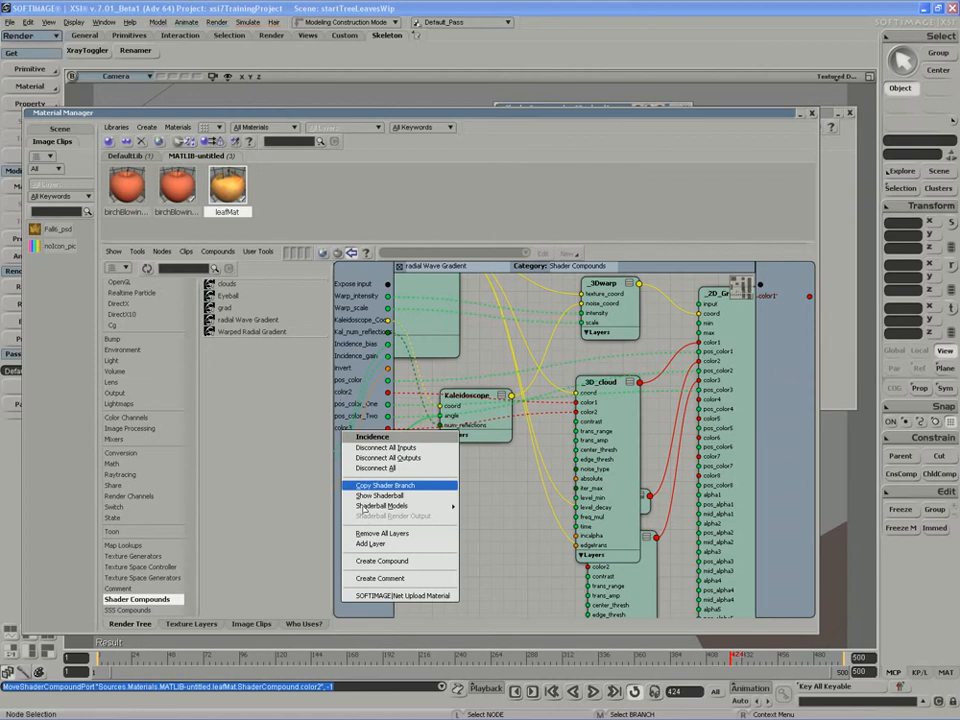
{"action": "right_click", "coordinate": [337, 429]}
{"action": "left_click", "coordinate": [367, 483]}
{"action": "key", "text": "z"}
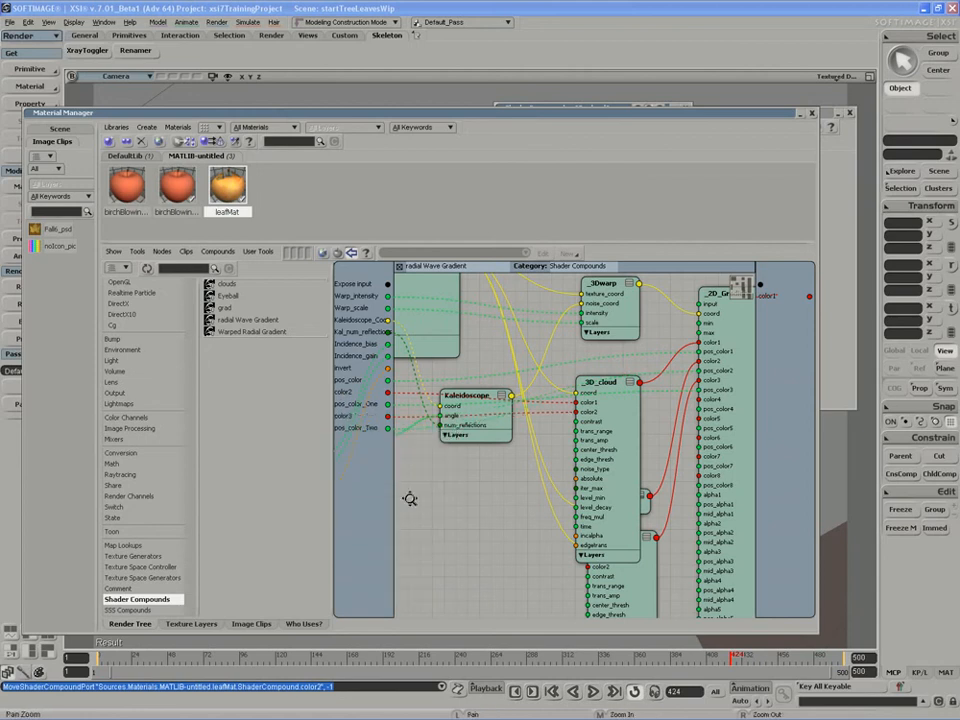
{"action": "left_click_drag", "start_coordinate": [423, 509], "coordinate": [556, 517]}
{"action": "right_click", "coordinate": [352, 431]}
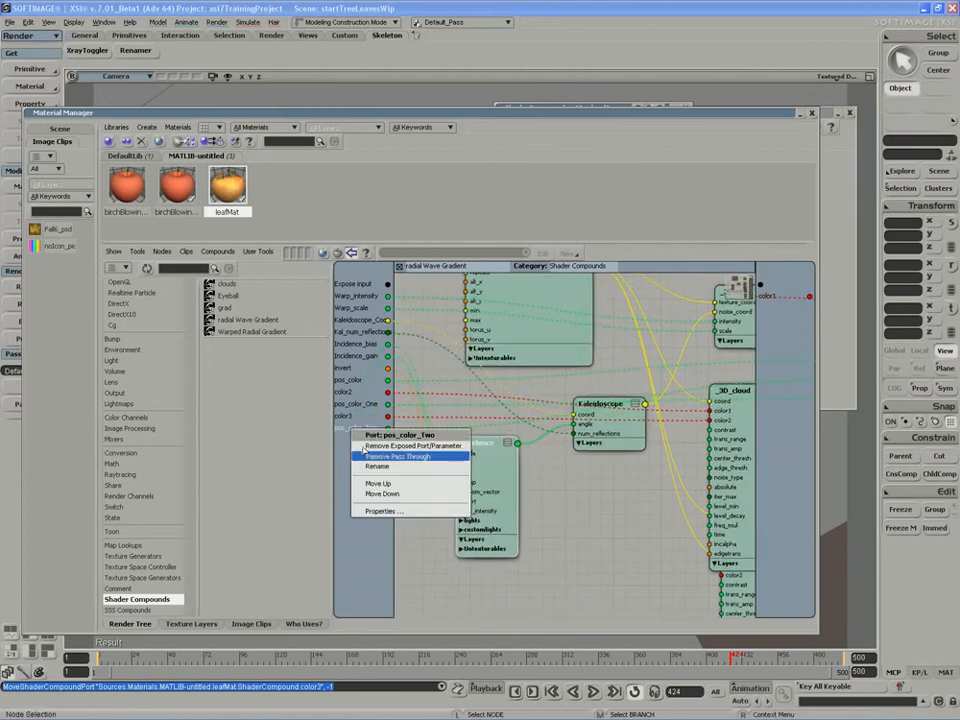
{"action": "left_click", "coordinate": [367, 483]}
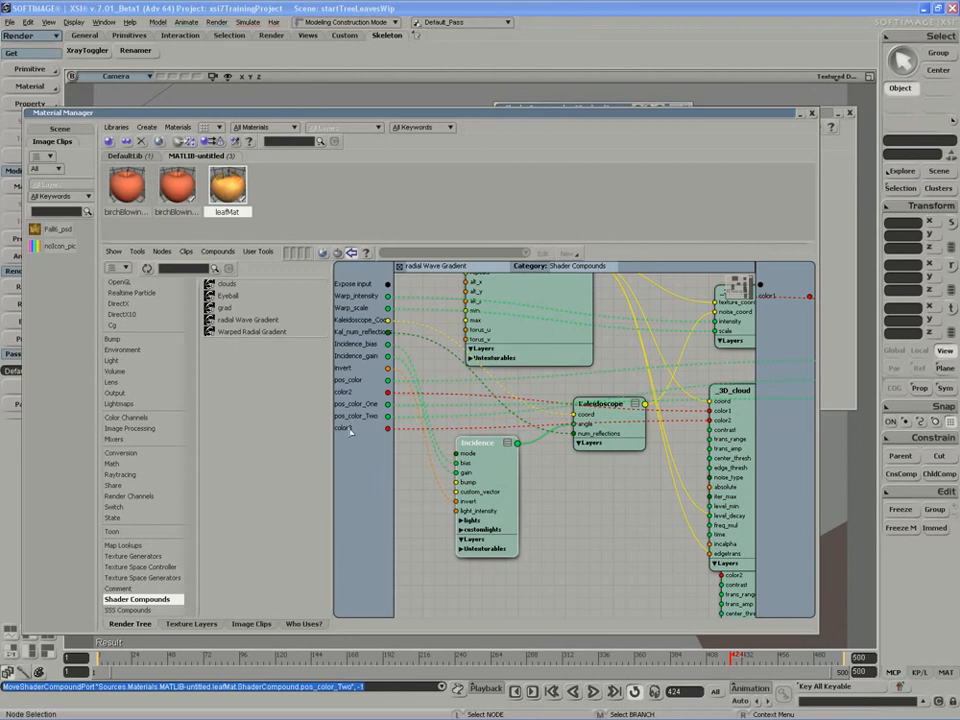
{"action": "right_click", "coordinate": [349, 430]}
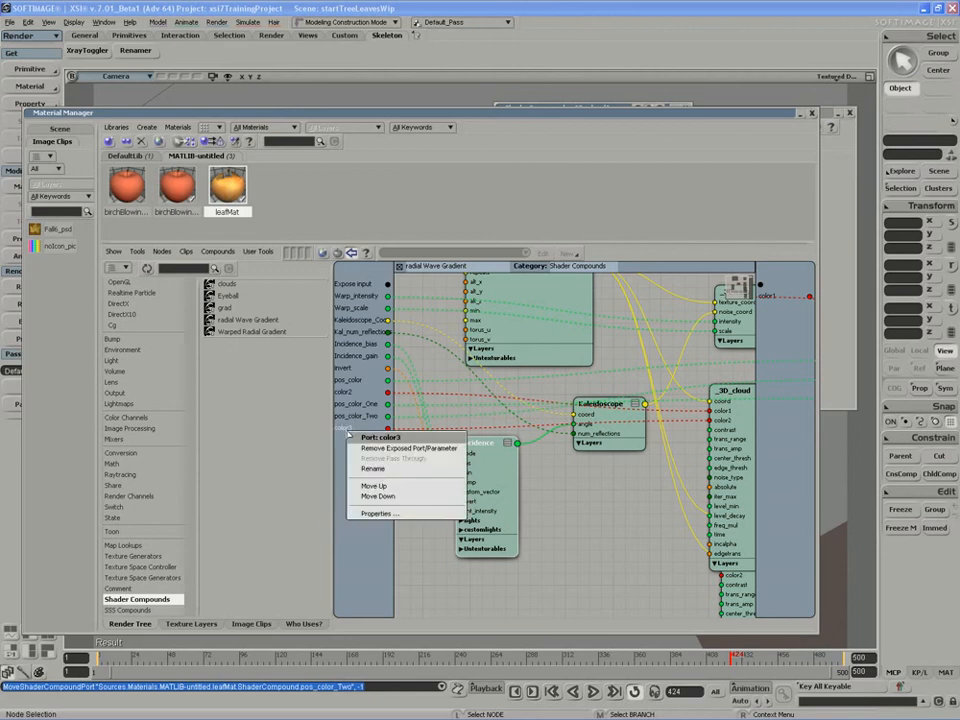
{"action": "left_click", "coordinate": [367, 483]}
{"action": "right_click", "coordinate": [349, 417]}
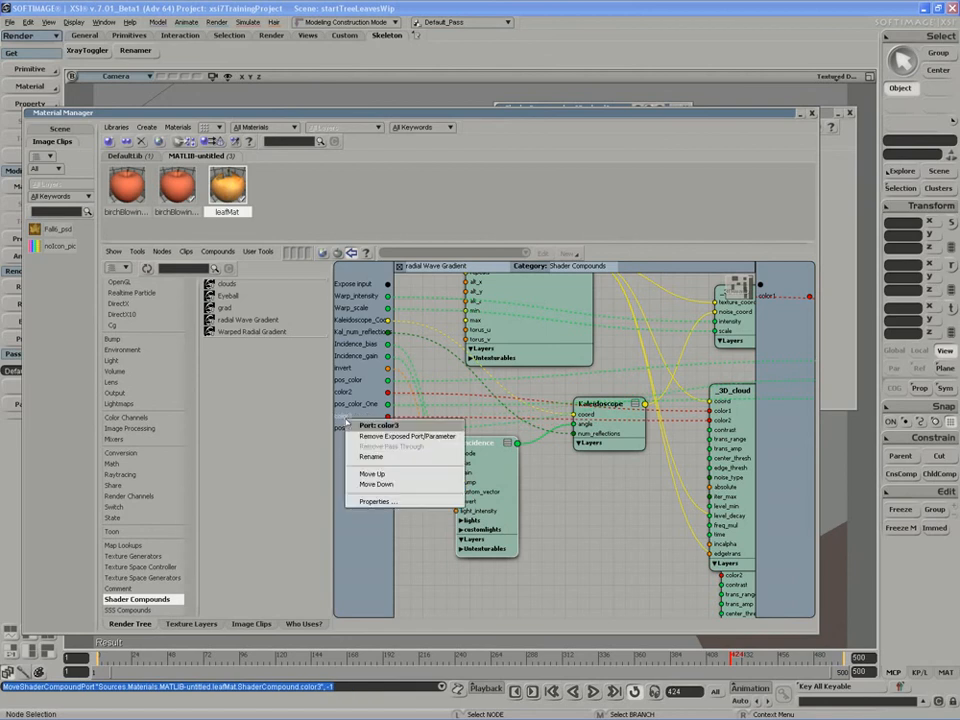
{"action": "left_click", "coordinate": [367, 476]}
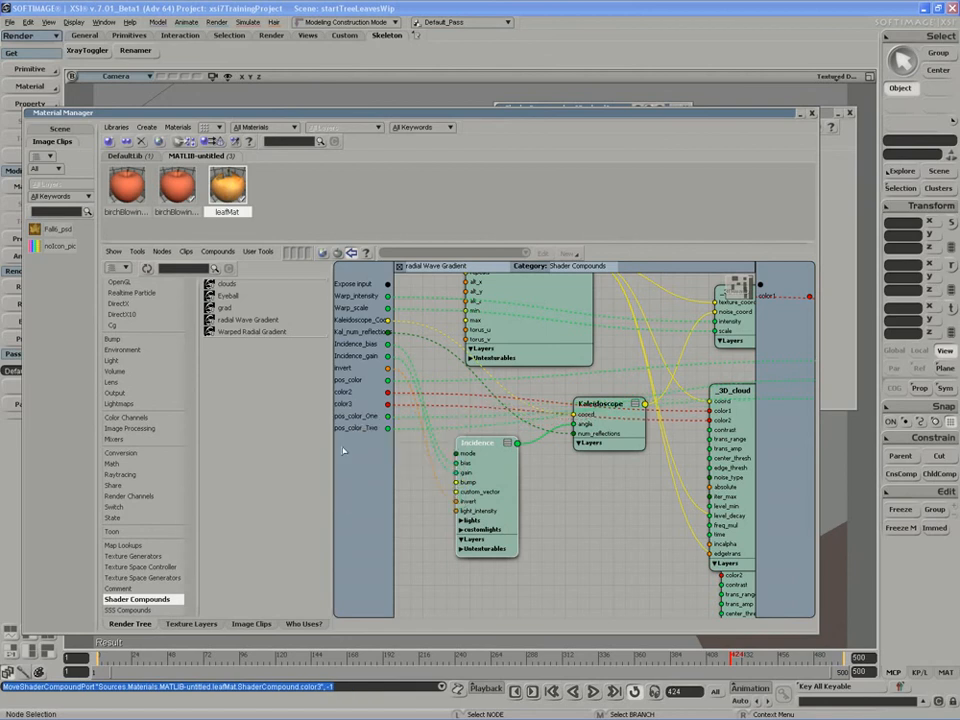
Step: Rename the compound's exposed color2 port to "Cloud Color One"
{"action": "double_click", "coordinate": [345, 393]}
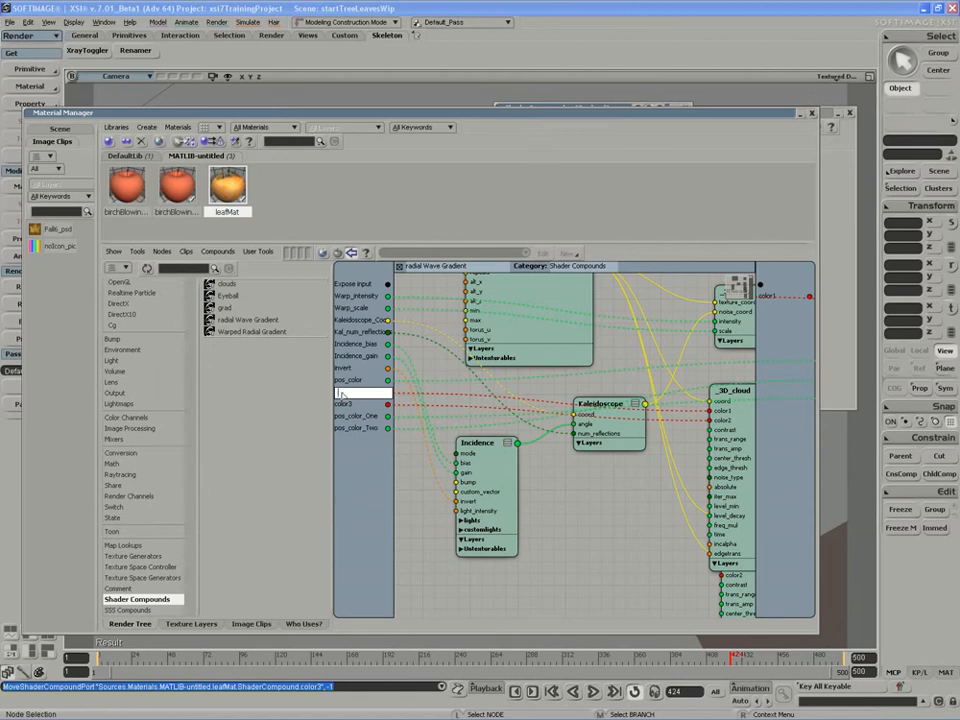
{"action": "type", "text": "Colud C"}
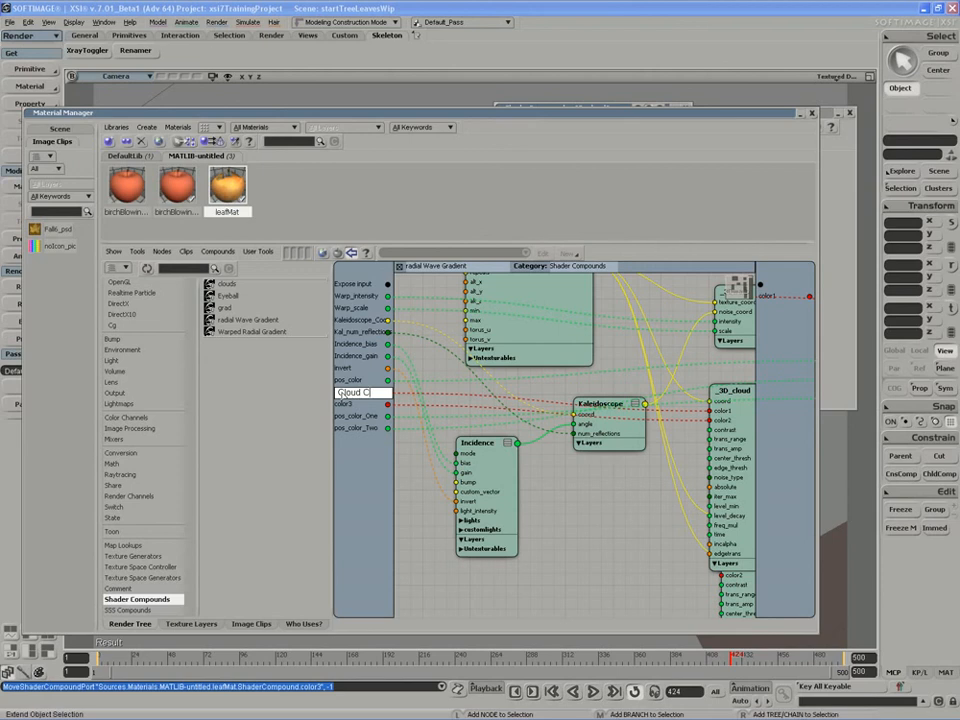
{"action": "type", "text": "loor"}
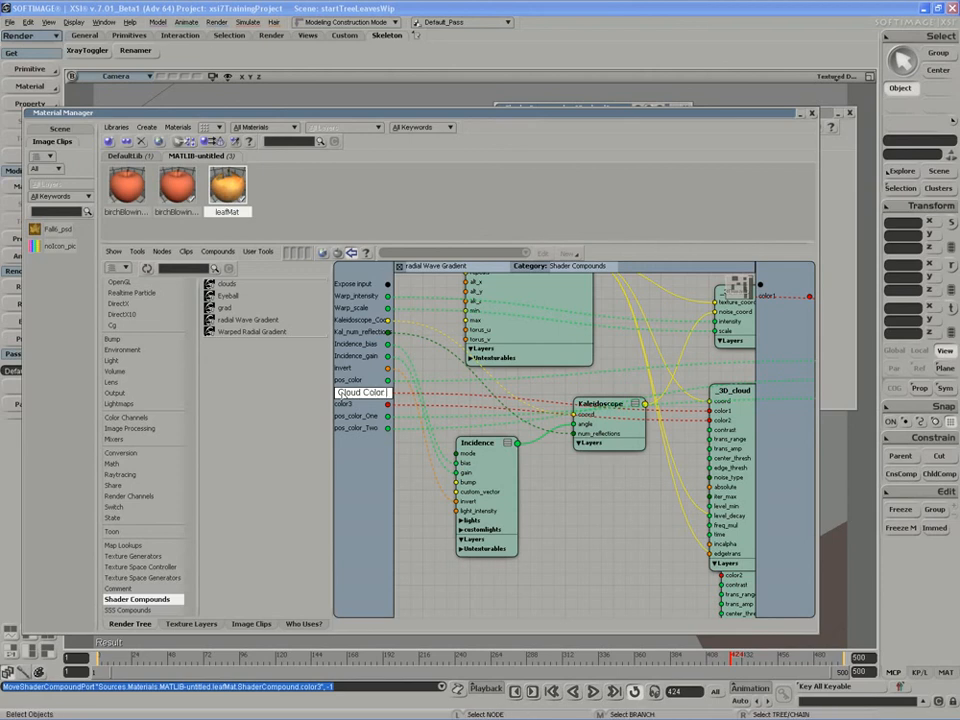
{"action": "type", "text": " One"}
{"action": "key", "text": "Return"}
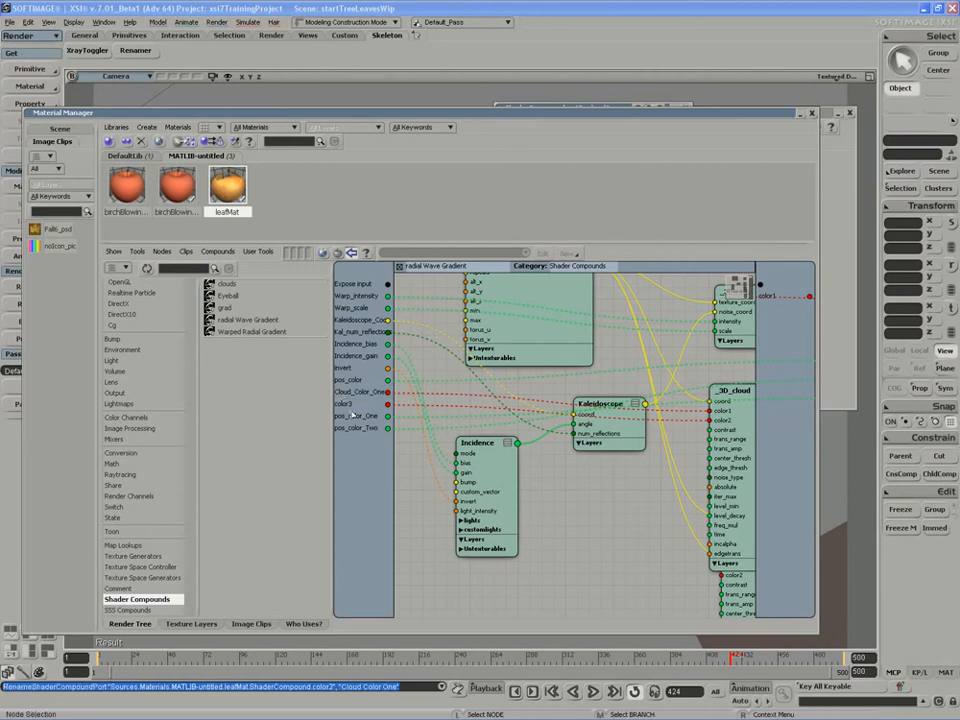
Step: Rename the compound's exposed color3 port to "Cloud Color Two"
{"action": "double_click", "coordinate": [345, 403]}
{"action": "type", "text": "Cloud"}
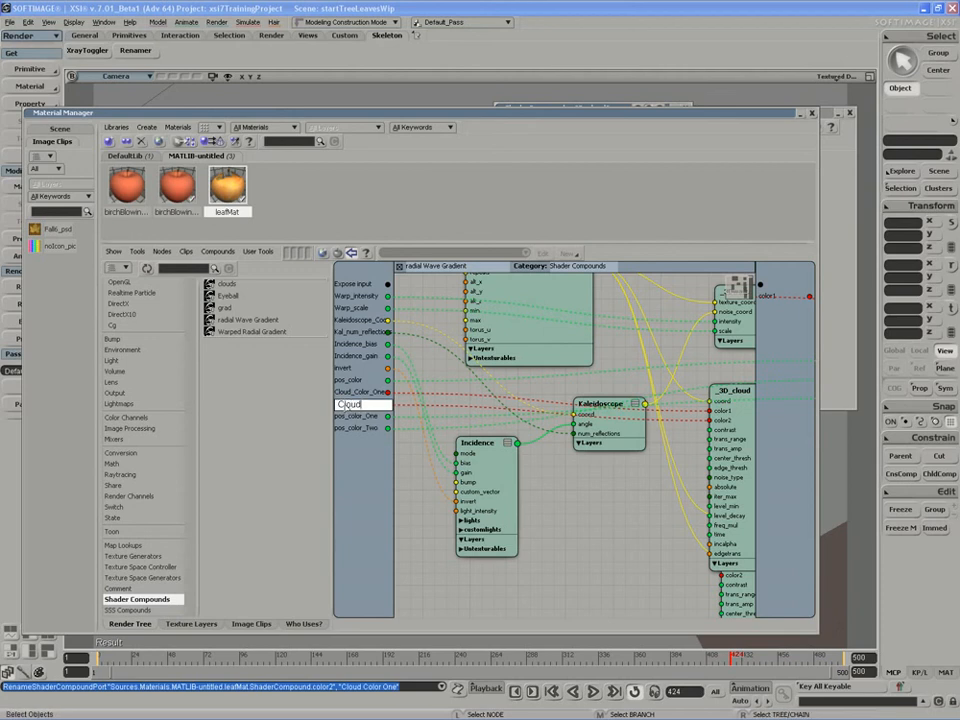
{"action": "type", "text": " Color Two"}
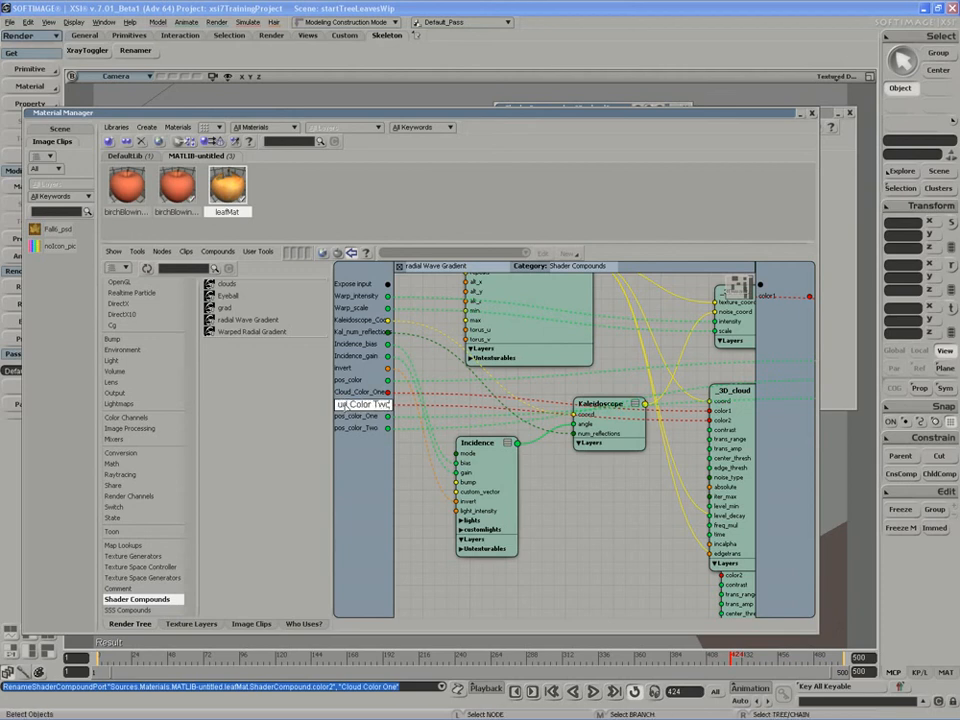
{"action": "key", "text": "Return"}
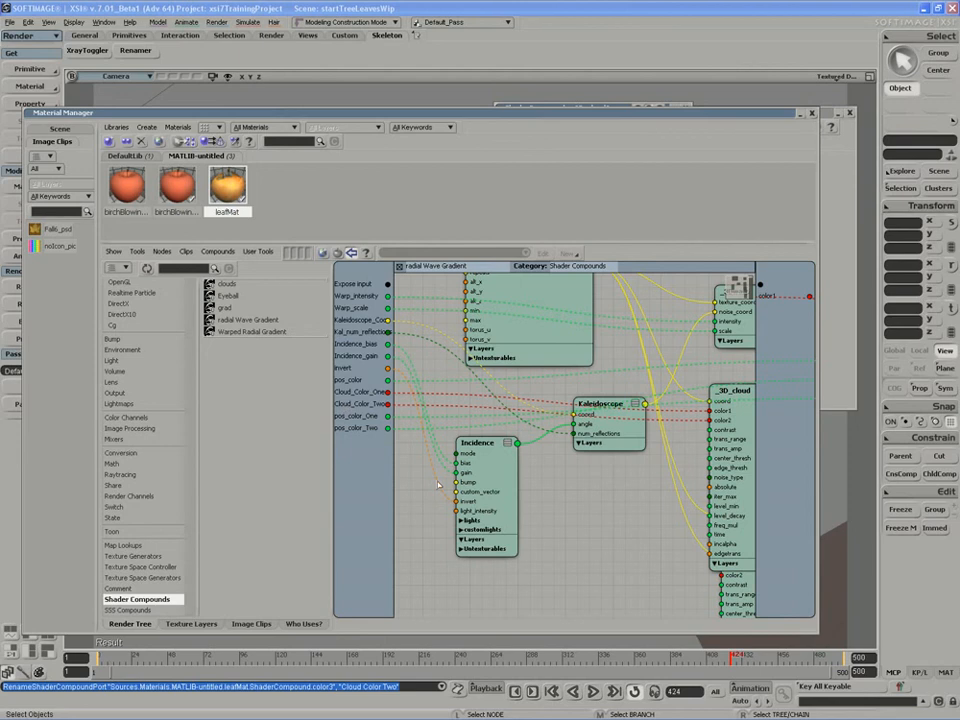
Step: Collapse the _3D_cloud node and move it up directly beneath _3Dwarp
{"action": "key", "text": "z"}
{"action": "left_click_drag", "start_coordinate": [571, 477], "coordinate": [444, 477]}
{"action": "left_click", "coordinate": [636, 391]}
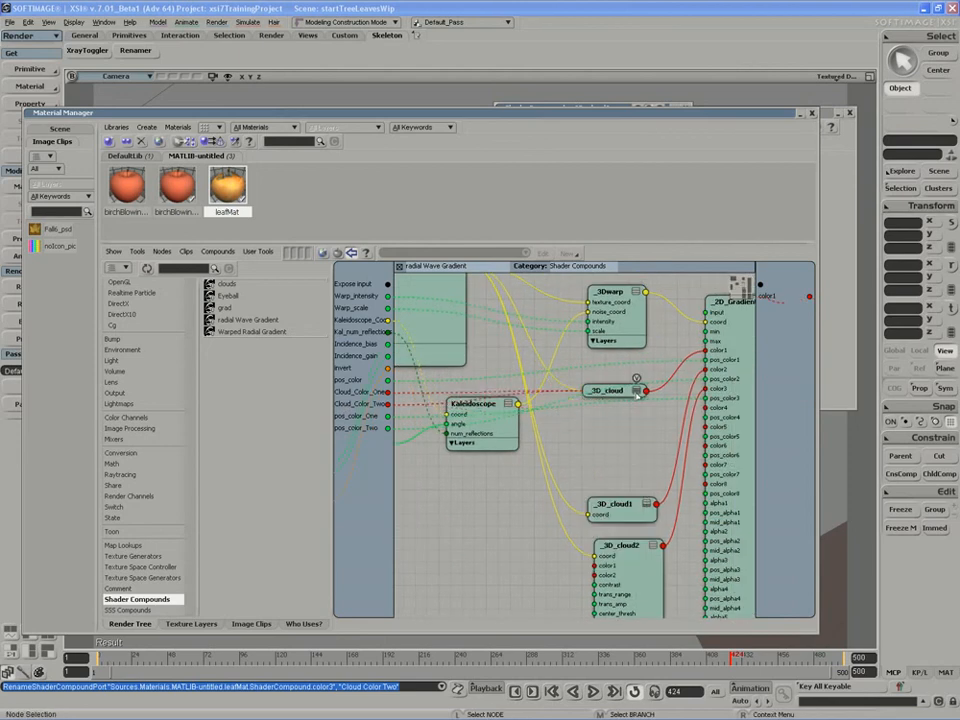
{"action": "left_click_drag", "start_coordinate": [630, 392], "coordinate": [630, 366]}
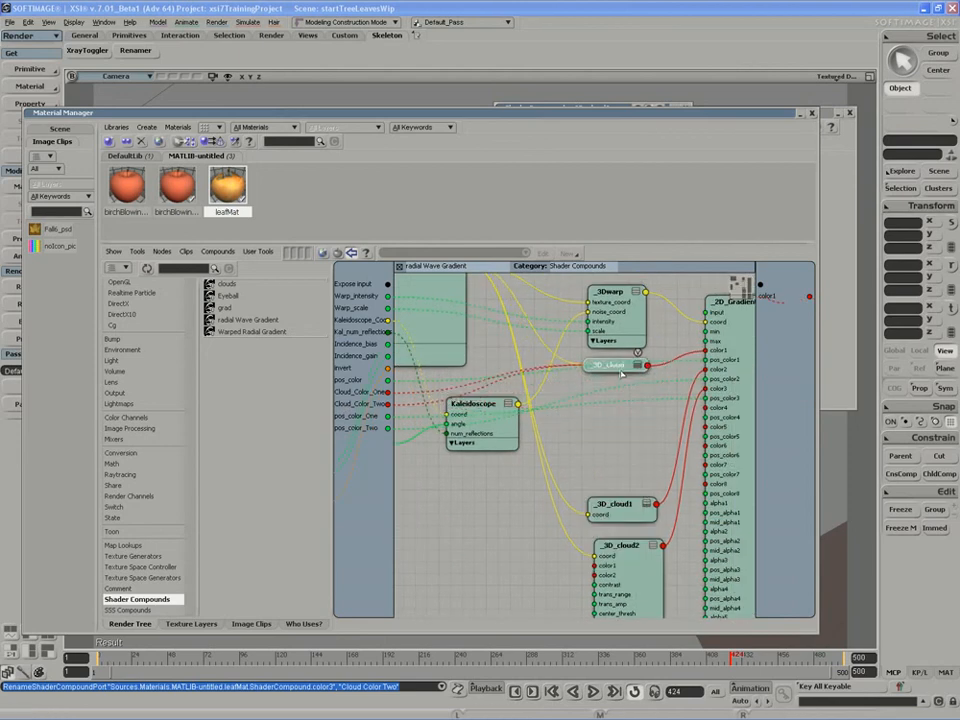
Step: Expand _3D_cloud1, move it up beneath _3D_cloud, and expose its color1 and color2 as compound inputs
{"action": "left_click", "coordinate": [647, 504]}
{"action": "left_click_drag", "start_coordinate": [620, 472], "coordinate": [620, 400]}
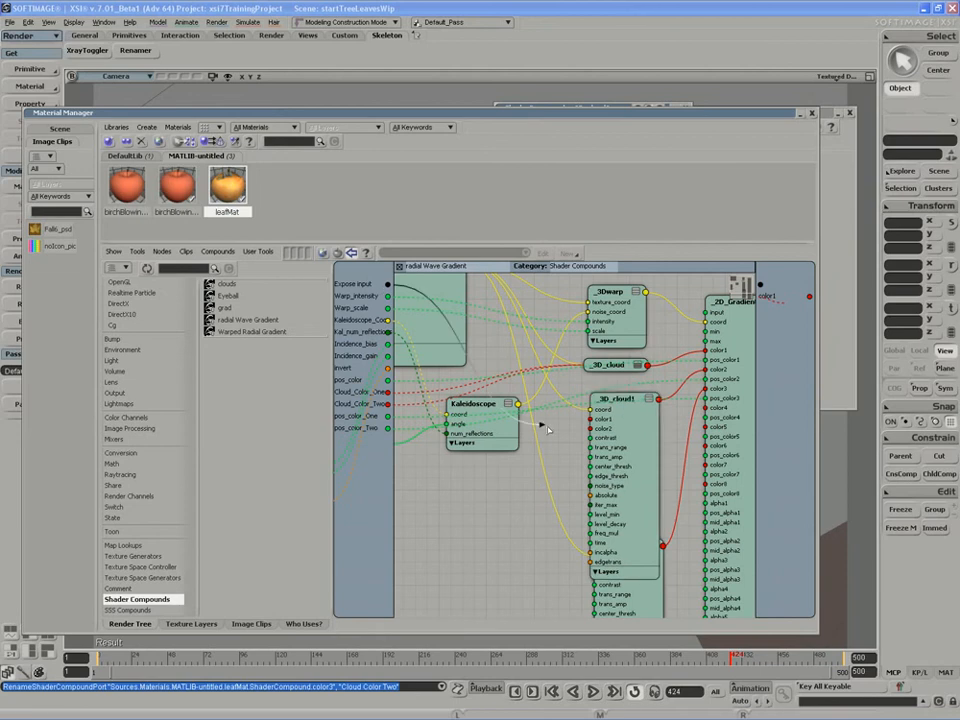
{"action": "left_click_drag", "start_coordinate": [548, 430], "coordinate": [591, 429]}
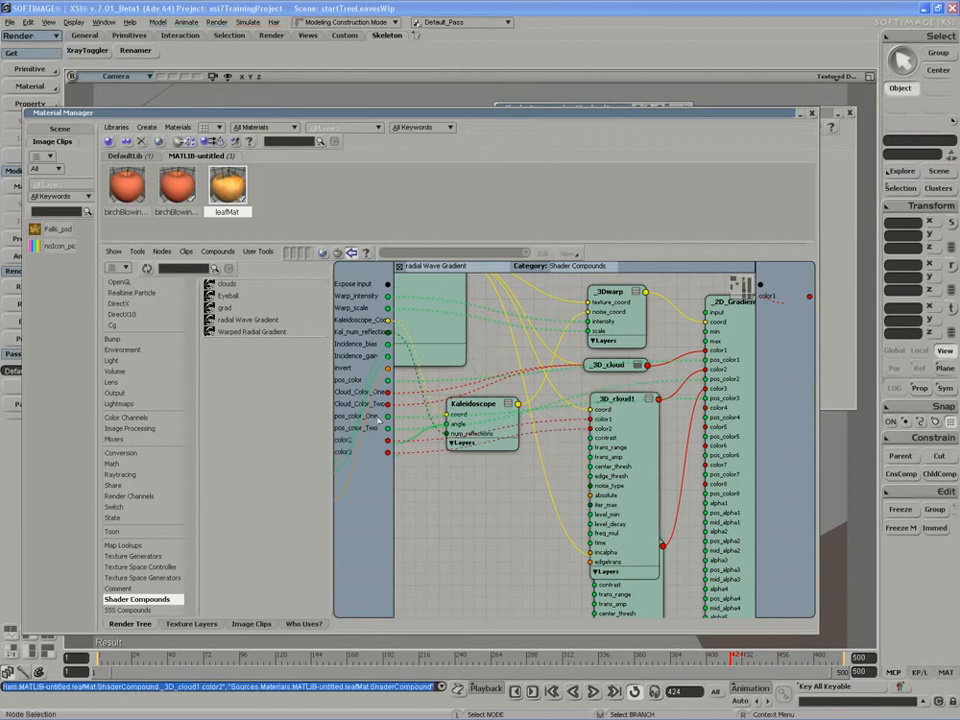
Step: Move the exposed color2 and color3 ports up so they sit directly above the compound's pos_color_Two port
{"action": "left_click_drag", "start_coordinate": [433, 495], "coordinate": [603, 508]}
{"action": "right_click", "coordinate": [345, 439]}
{"action": "left_click", "coordinate": [372, 493]}
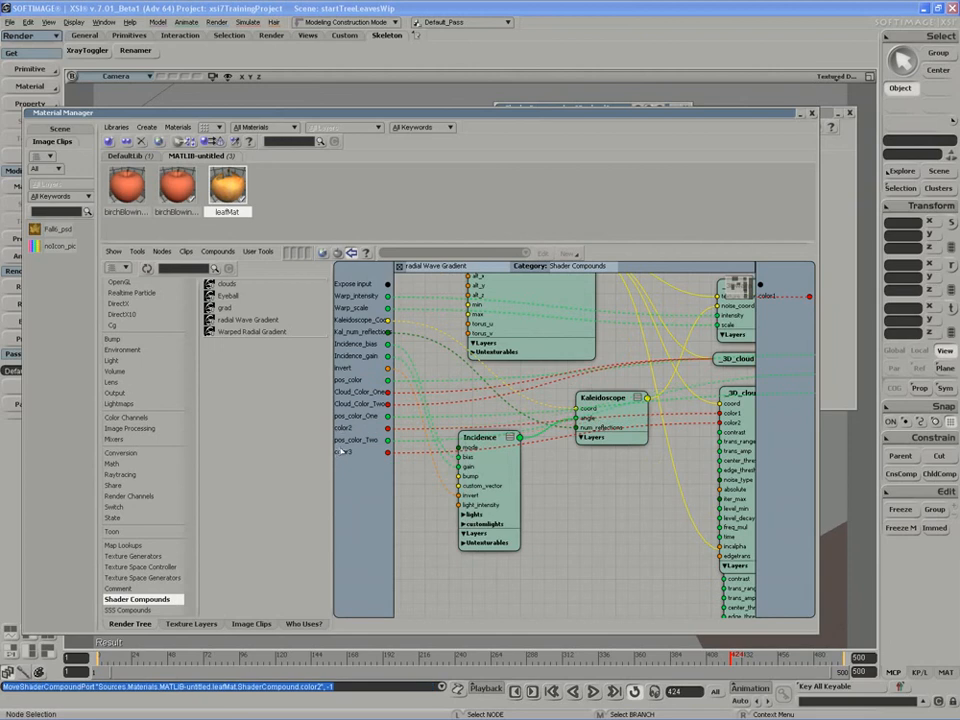
{"action": "right_click", "coordinate": [342, 451]}
{"action": "left_click", "coordinate": [372, 507]}
Step: Rename the compound's exposed color2 port to "Cloud One Color One"
{"action": "double_click", "coordinate": [342, 428]}
{"action": "type", "text": "Cloud"}
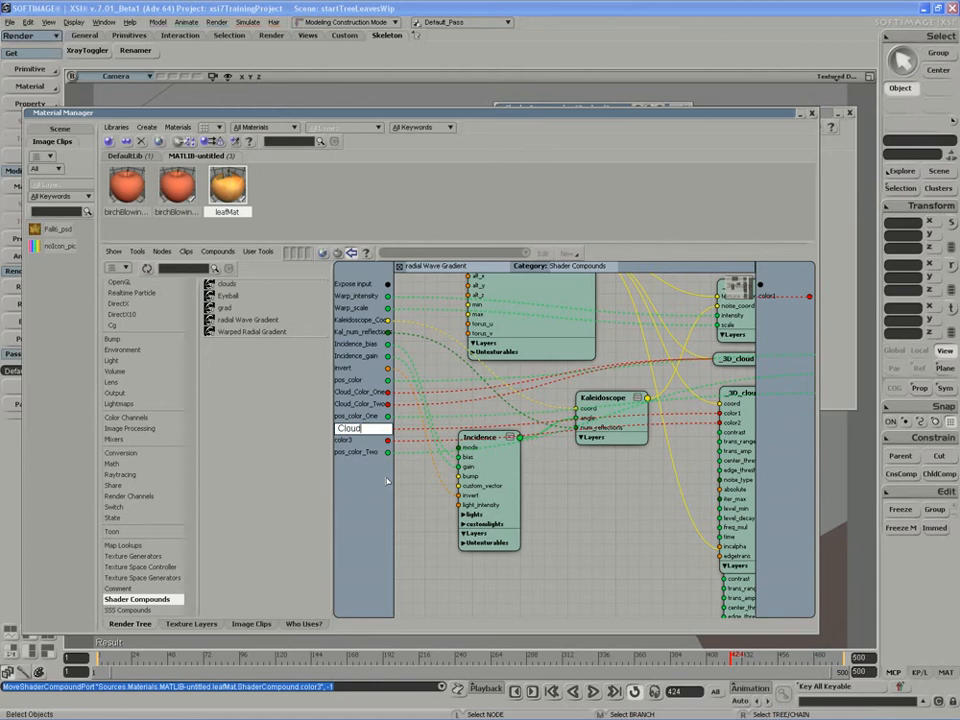
{"action": "type", "text": " One Color One"}
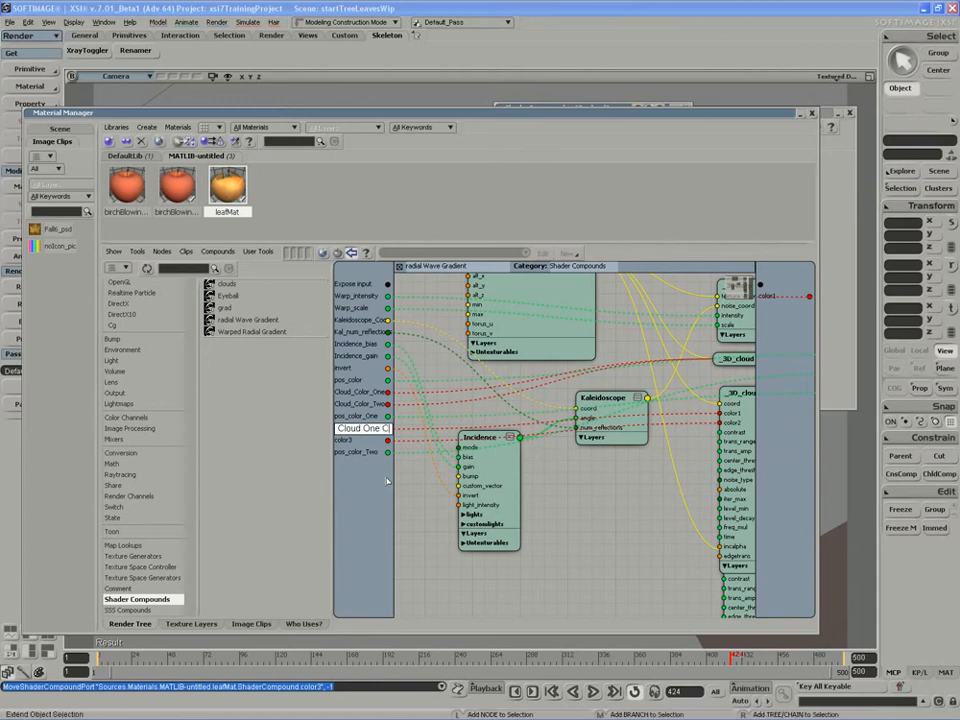
{"action": "key", "text": "Return"}
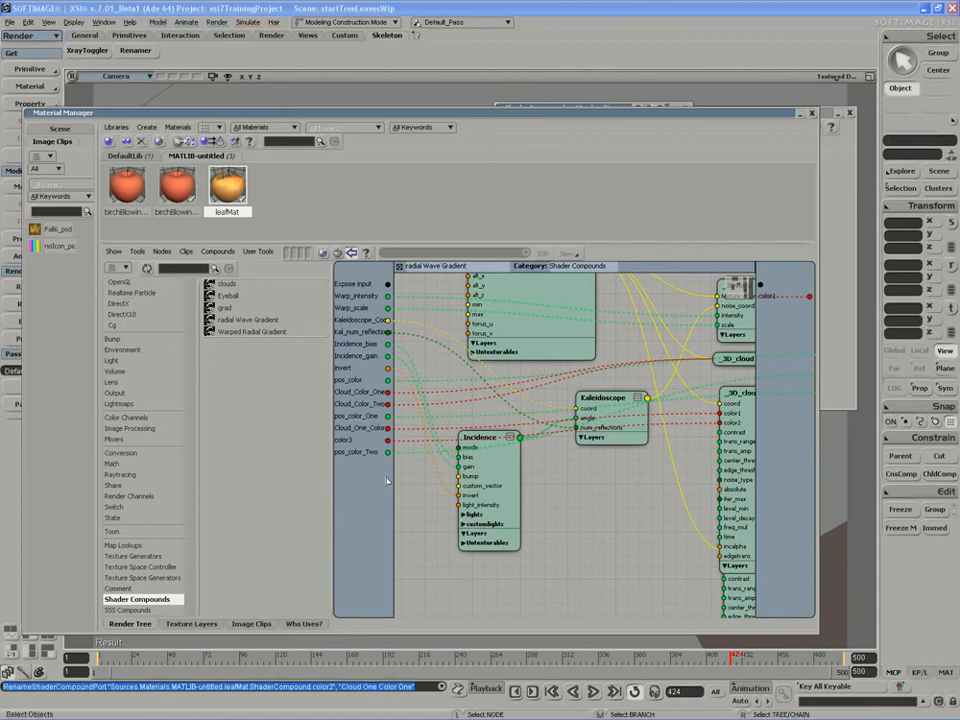
Step: Rename the compound's exposed color3 port to "Cloud two Color Two"
{"action": "double_click", "coordinate": [343, 440]}
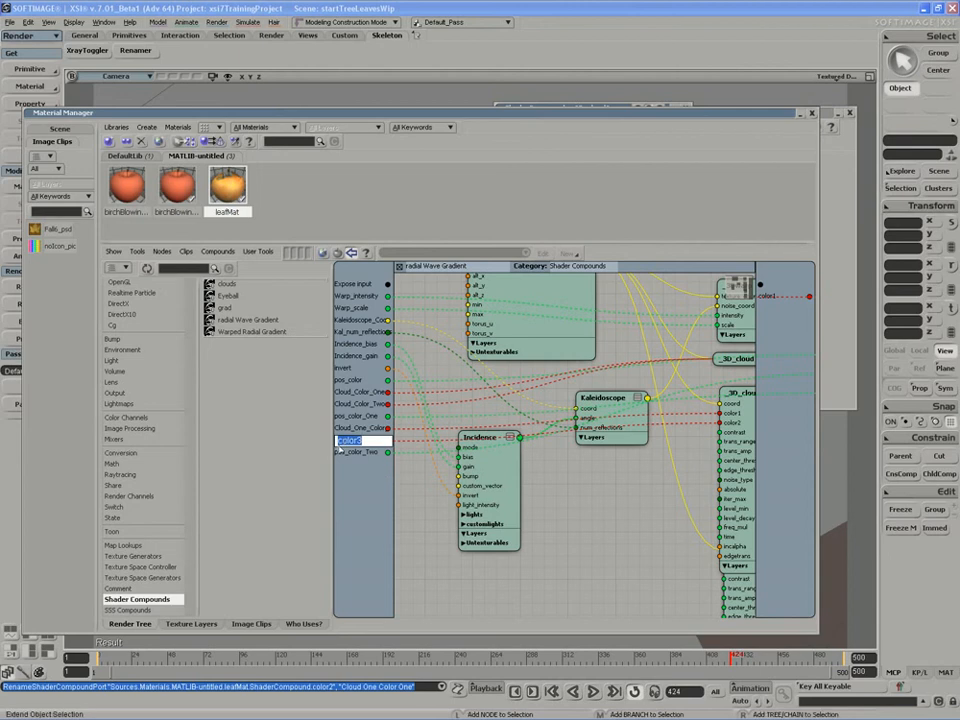
{"action": "type", "text": "Cloud two Color Two"}
{"action": "key", "text": "Return"}
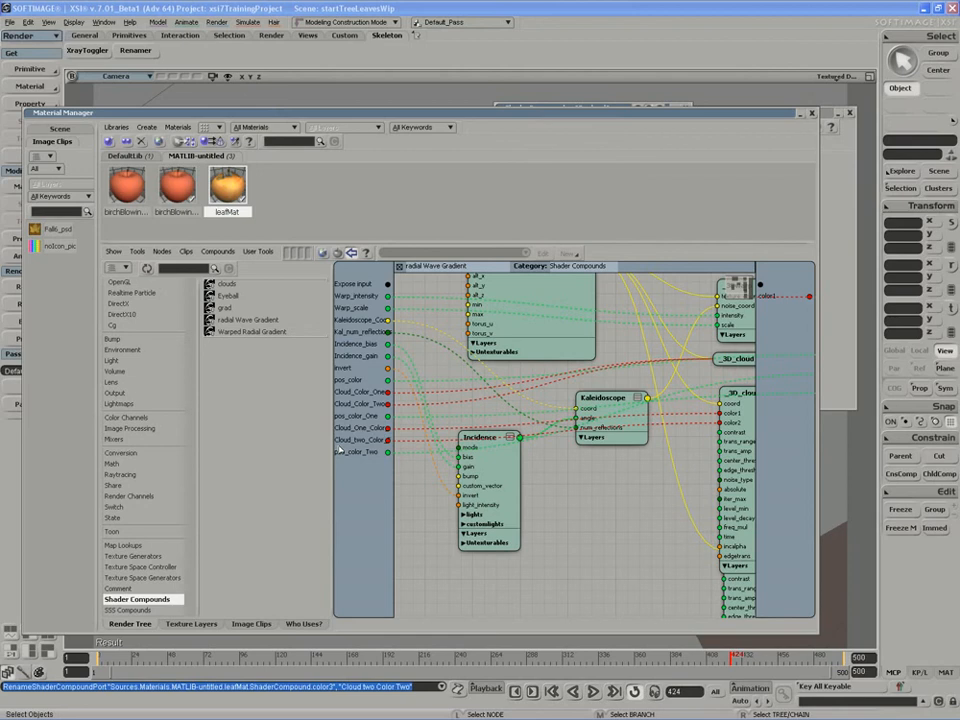
Step: Collapse the _3D_cloud1 node, align it beneath _3D_cloud, and move _3D_cloud2 up beneath it
{"action": "left_click_drag", "start_coordinate": [568, 499], "coordinate": [521, 528]}
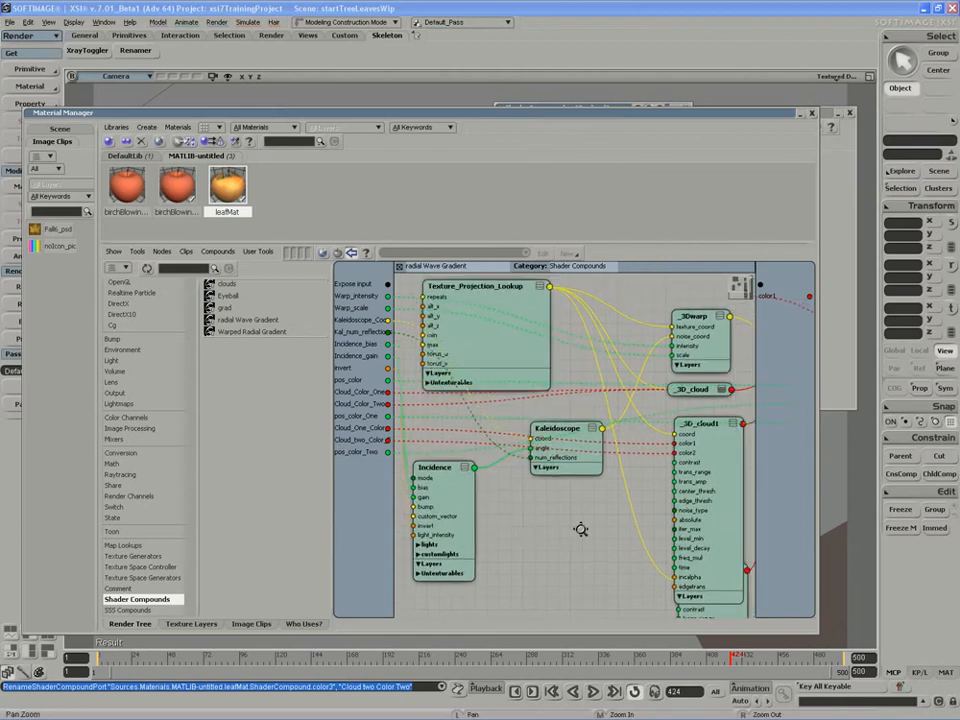
{"action": "left_click_drag", "start_coordinate": [581, 529], "coordinate": [530, 520]}
{"action": "left_click", "coordinate": [681, 415]}
{"action": "left_click_drag", "start_coordinate": [664, 417], "coordinate": [657, 418]}
{"action": "left_click_drag", "start_coordinate": [657, 498], "coordinate": [636, 405]}
{"action": "left_click_drag", "start_coordinate": [654, 500], "coordinate": [640, 408]}
{"action": "left_click_drag", "start_coordinate": [627, 414], "coordinate": [637, 452]}
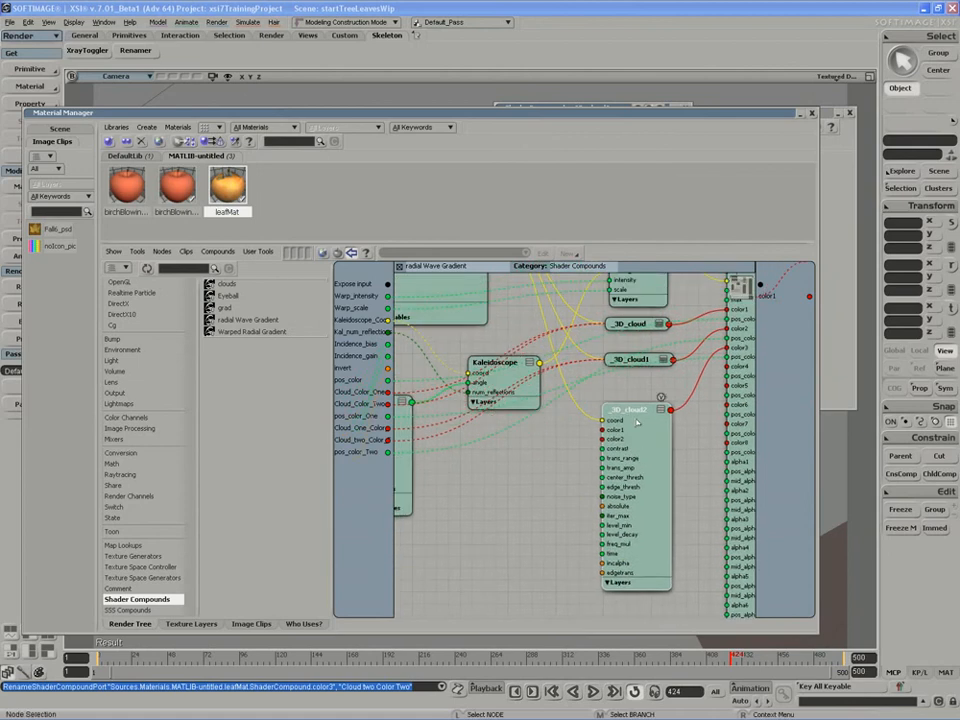
Step: Expose color2 and color1 of _3D_cloud2 as compound inputs and move the color1 port above the color2 port
{"action": "left_click_drag", "start_coordinate": [388, 285], "coordinate": [603, 439]}
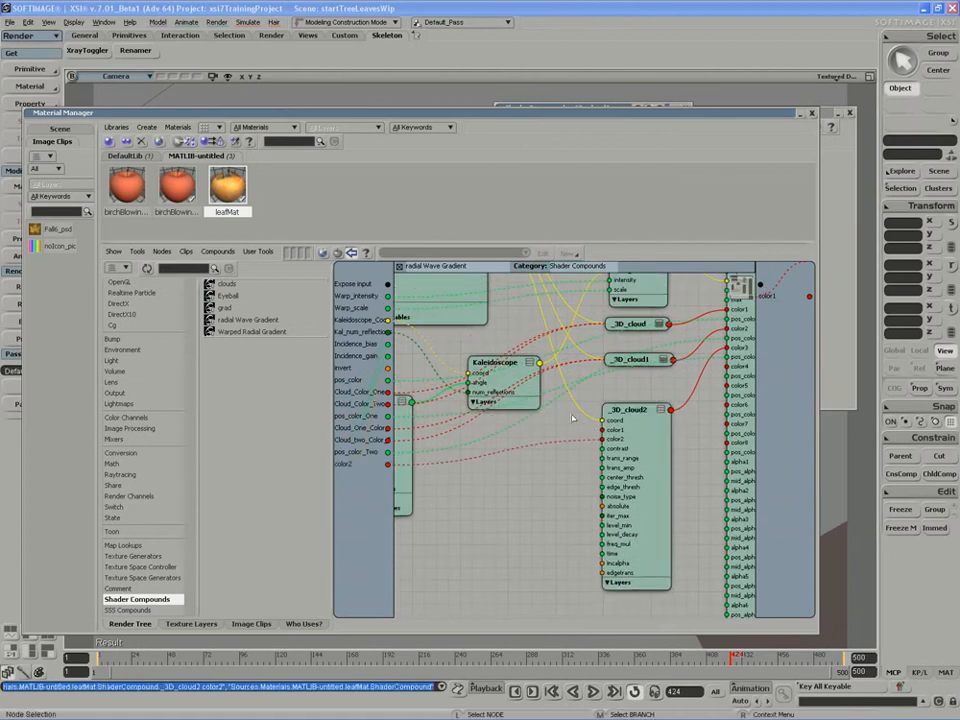
{"action": "left_click_drag", "start_coordinate": [388, 285], "coordinate": [602, 430]}
{"action": "right_click", "coordinate": [345, 478]}
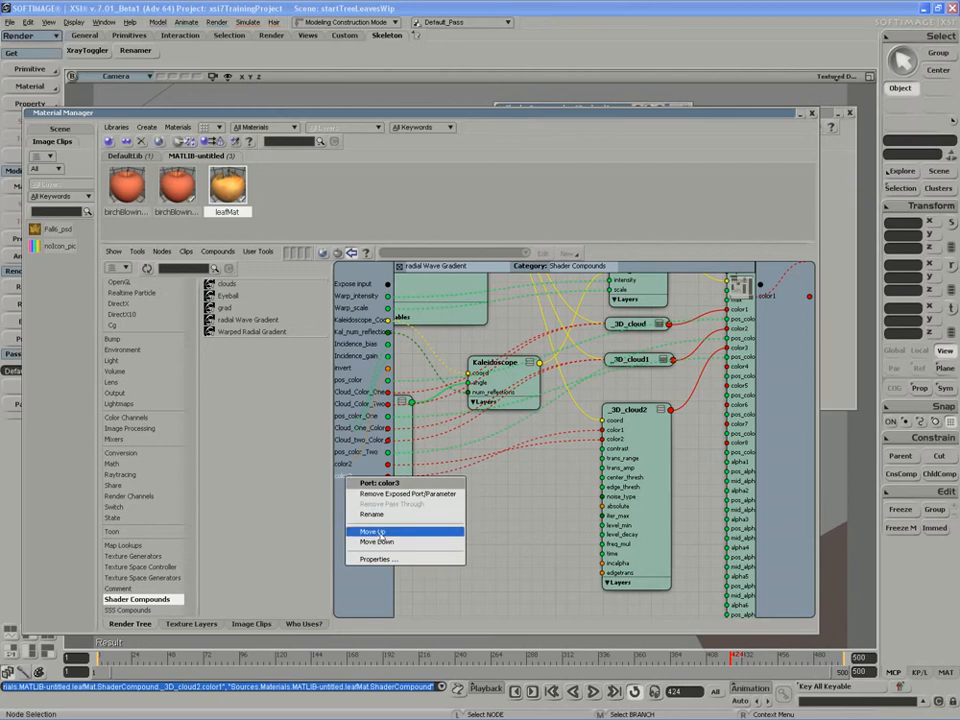
{"action": "left_click", "coordinate": [365, 529]}
Step: Rename the exposed port feeding color1 of _3D_cloud2 to "Cloud Two Color One"
{"action": "double_click", "coordinate": [343, 465]}
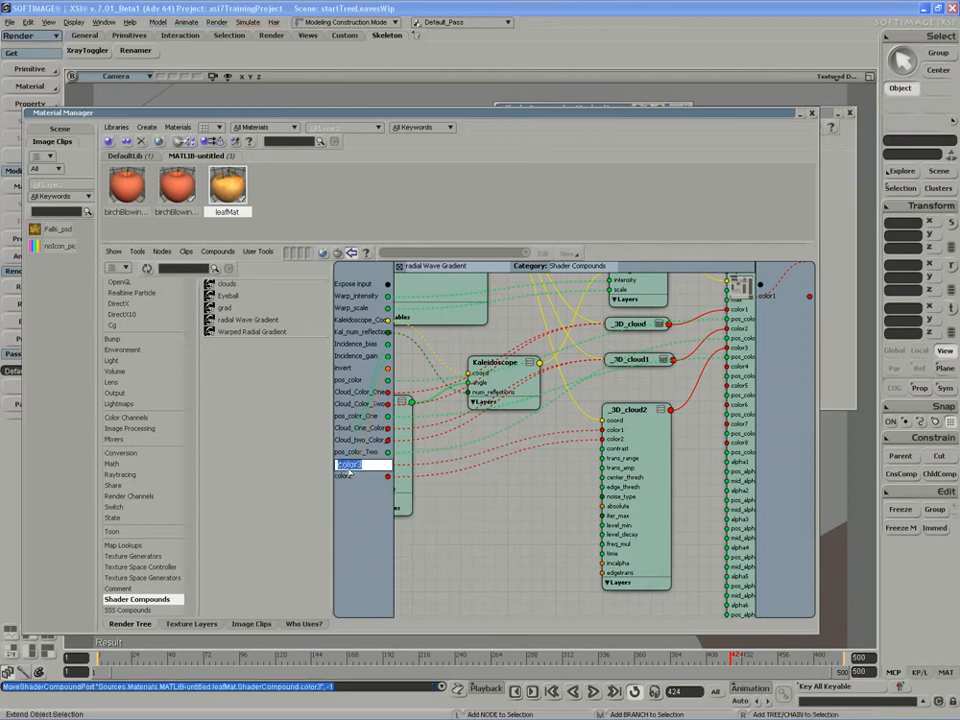
{"action": "type", "text": "Cloud Two Color One"}
{"action": "key", "text": "Return"}
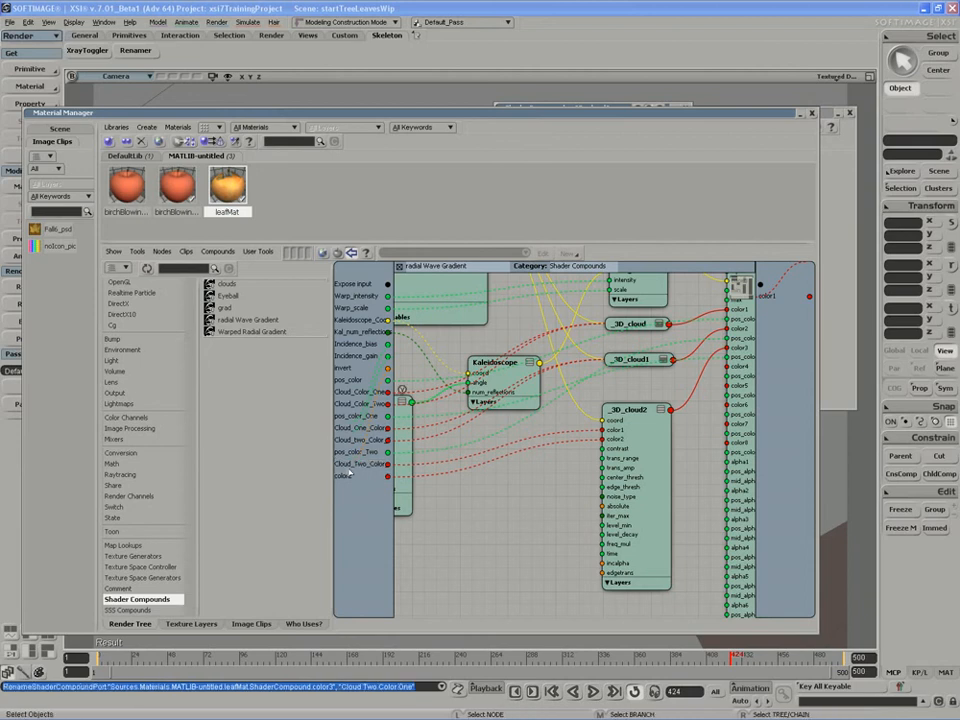
Step: Rename the exposed port feeding color2 of _3D_cloud2 to "Cloud two Color Two"
{"action": "double_click", "coordinate": [349, 474]}
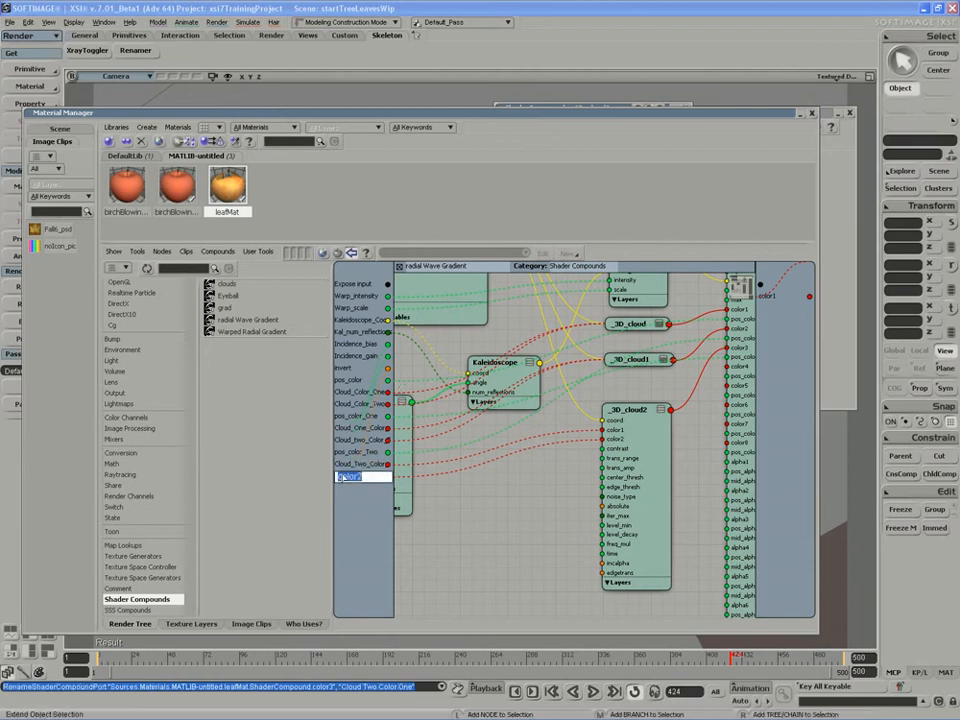
{"action": "type", "text": "Cloud two Color Two"}
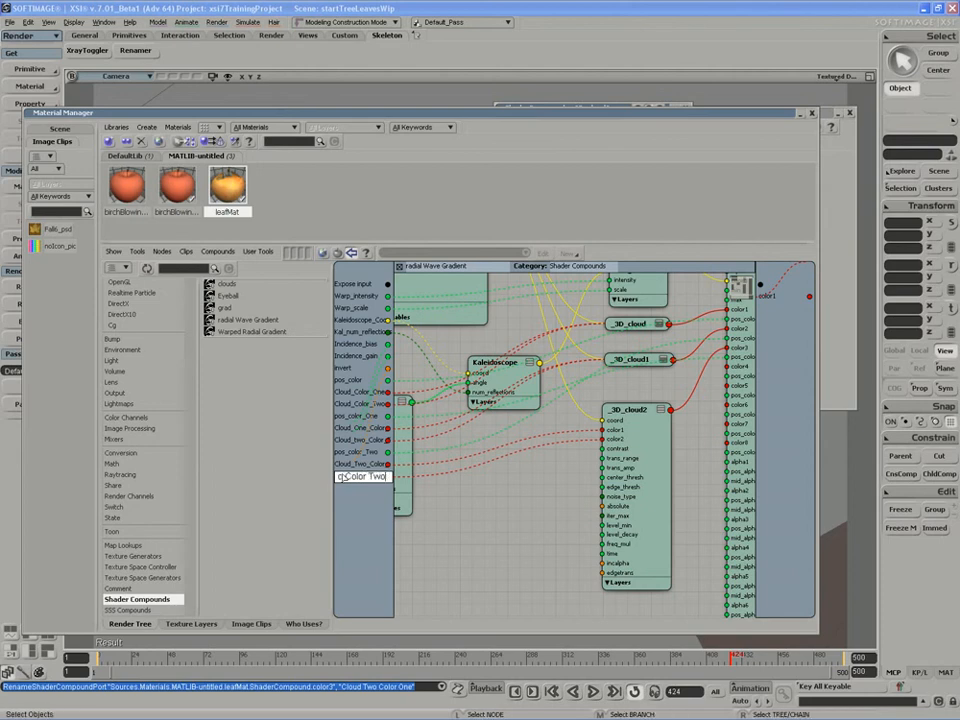
{"action": "key", "text": "Return"}
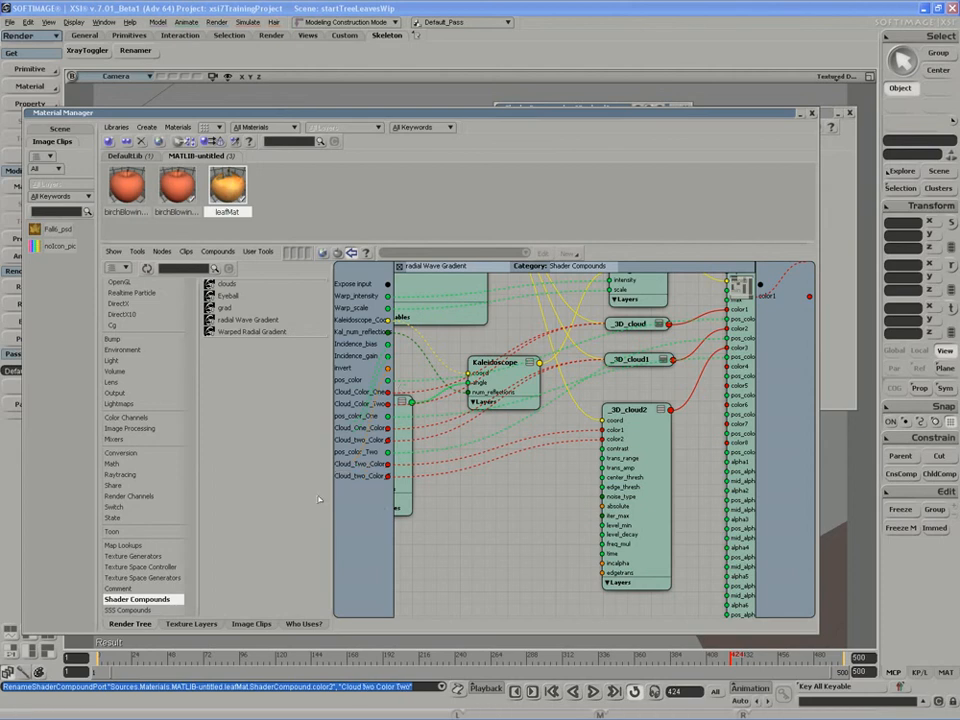
Step: Leave the compound's inner network and return to the leafMat material's top-level render tree
{"action": "key", "text": "s"}
{"action": "left_click_drag", "start_coordinate": [508, 475], "coordinate": [462, 507]}
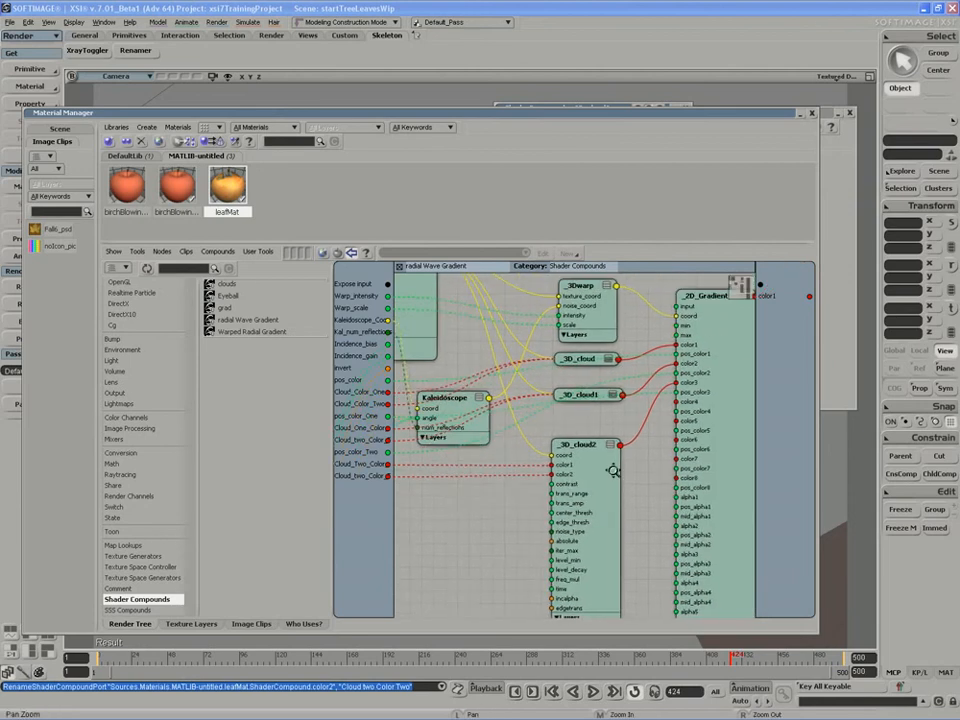
{"action": "left_click_drag", "start_coordinate": [613, 469], "coordinate": [597, 491]}
{"action": "right_click", "coordinate": [530, 472]}
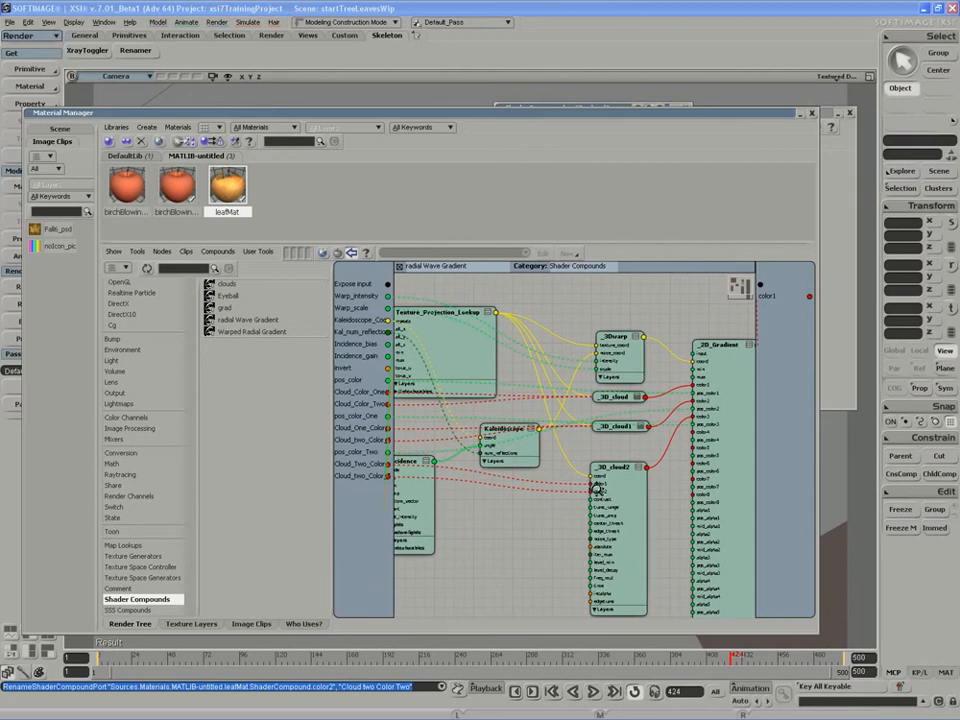
{"action": "left_click_drag", "start_coordinate": [537, 450], "coordinate": [565, 431]}
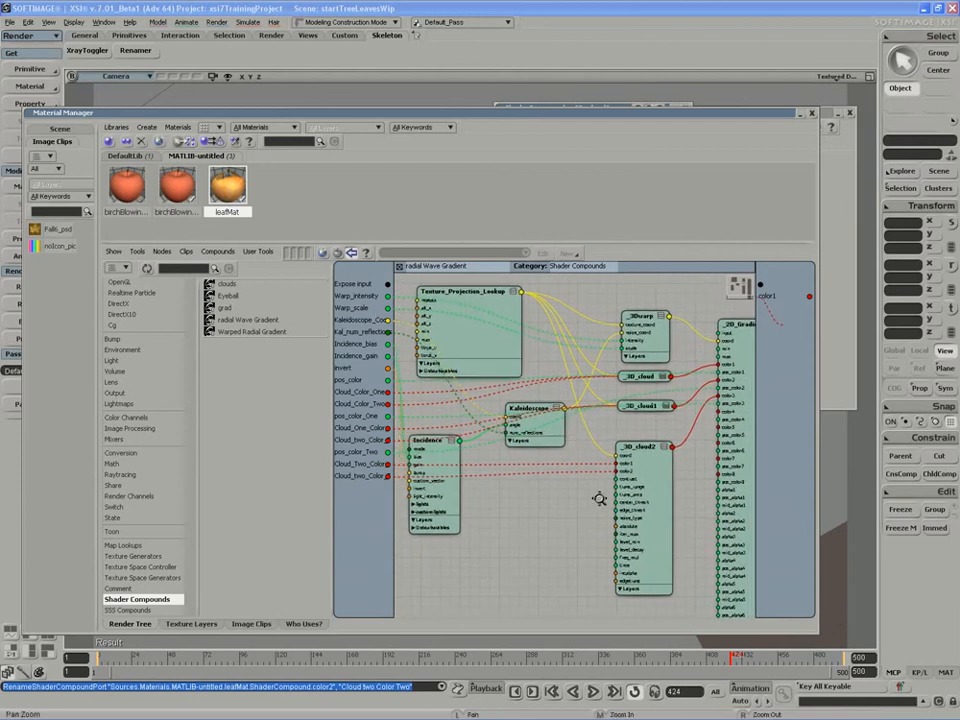
{"action": "scroll", "coordinate": [540, 516], "scroll_direction": "up", "scroll_amount": 3}
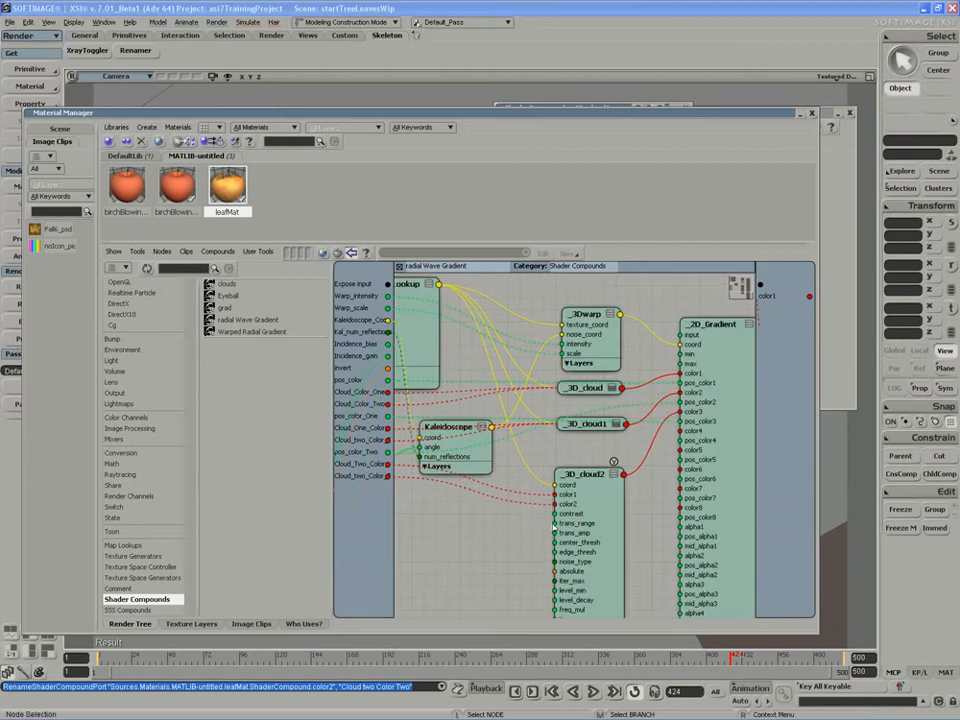
{"action": "left_click_drag", "start_coordinate": [529, 508], "coordinate": [540, 447]}
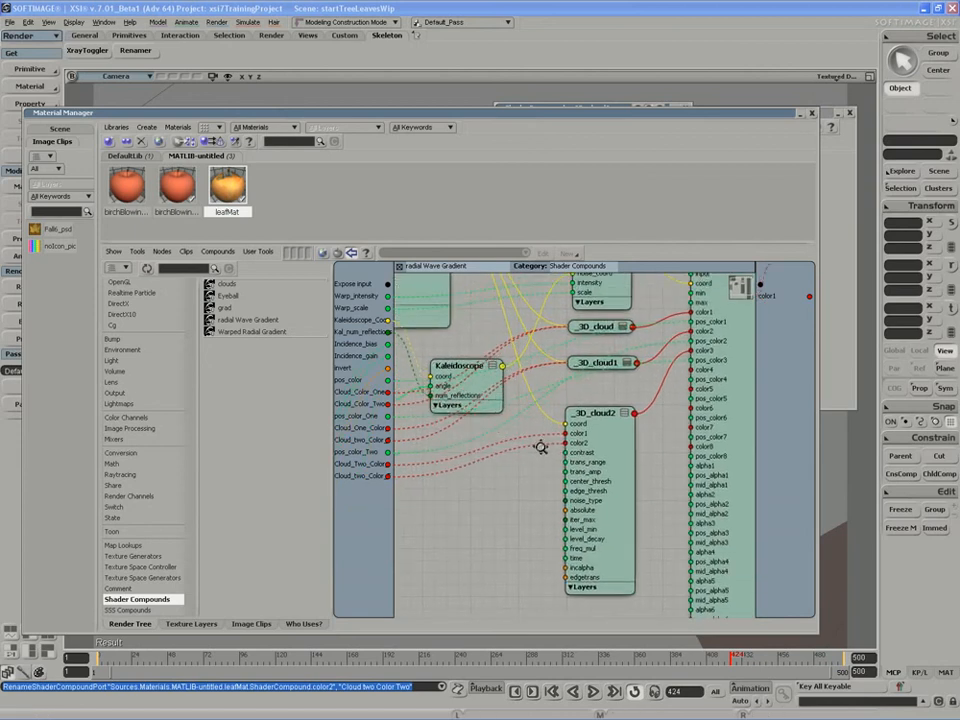
{"action": "left_click", "coordinate": [399, 267]}
{"action": "left_click_drag", "start_coordinate": [483, 416], "coordinate": [528, 403]}
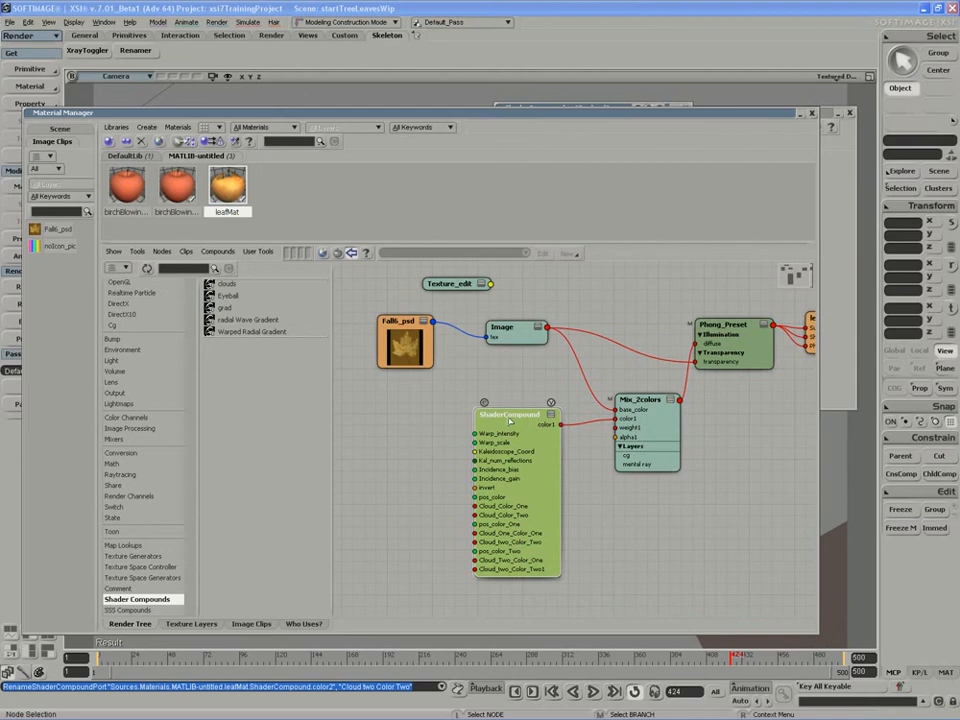
Step: Set the compound's version to 2 and its description to "Exposed Cloud Attributes For Color Cariation within the gradient"
{"action": "right_click", "coordinate": [510, 421]}
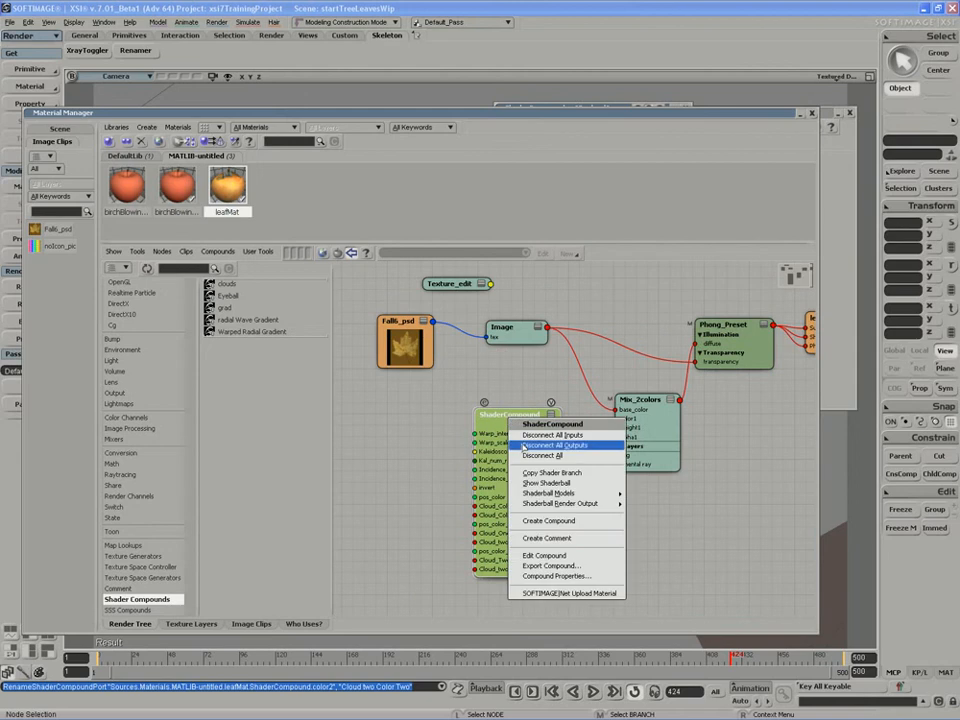
{"action": "left_click", "coordinate": [547, 577]}
{"action": "left_click", "coordinate": [345, 412]}
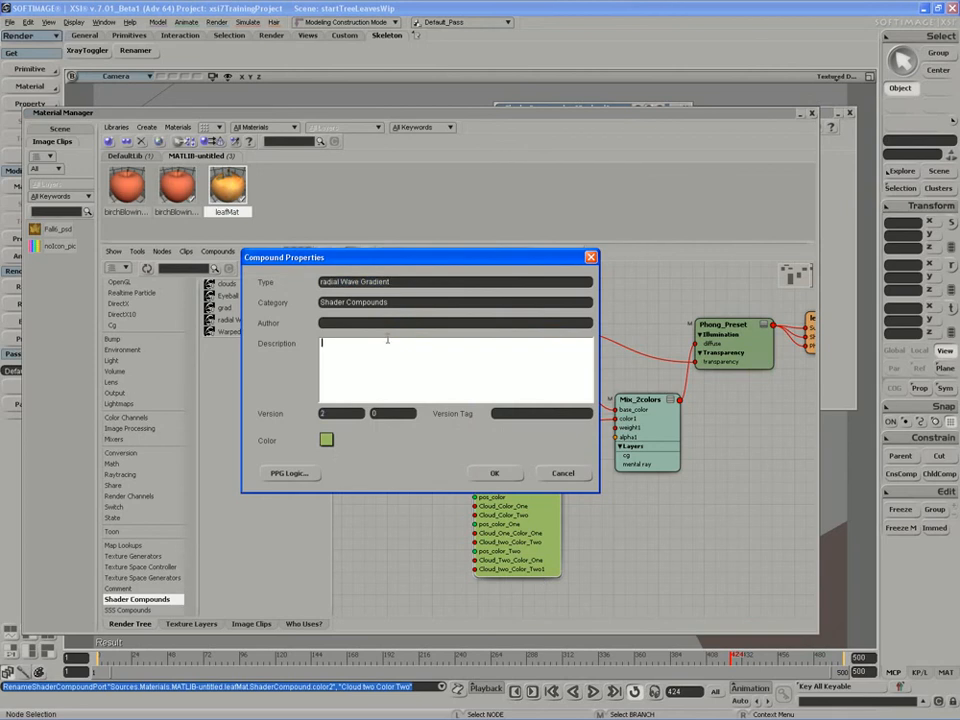
{"action": "left_click_drag", "start_coordinate": [340, 257], "coordinate": [685, 276]}
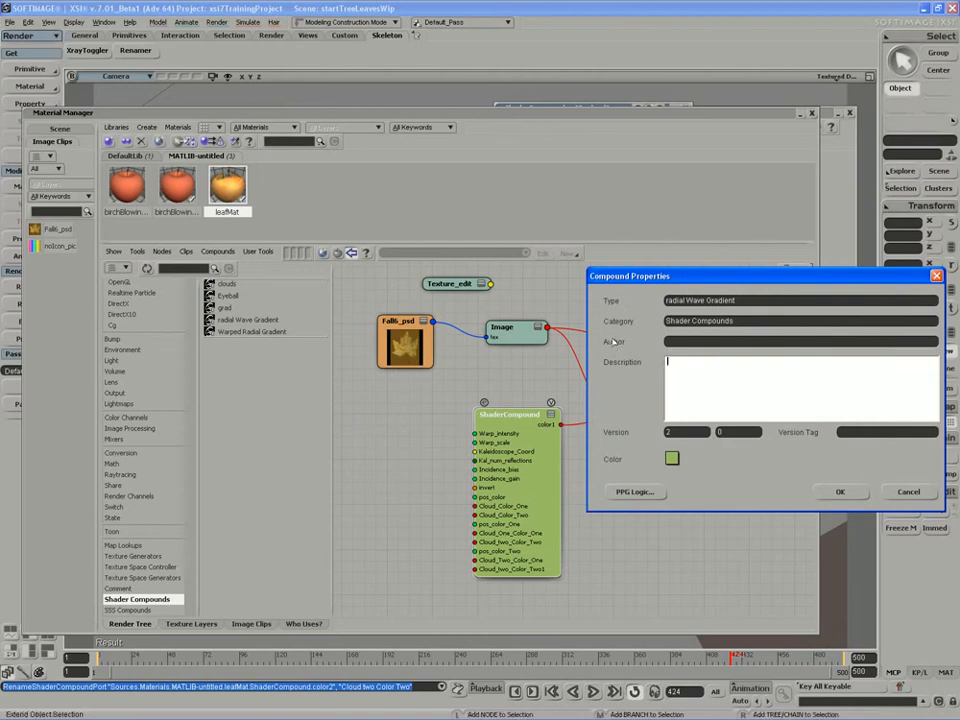
{"action": "type", "text": "Exposed Cloud Attribute"}
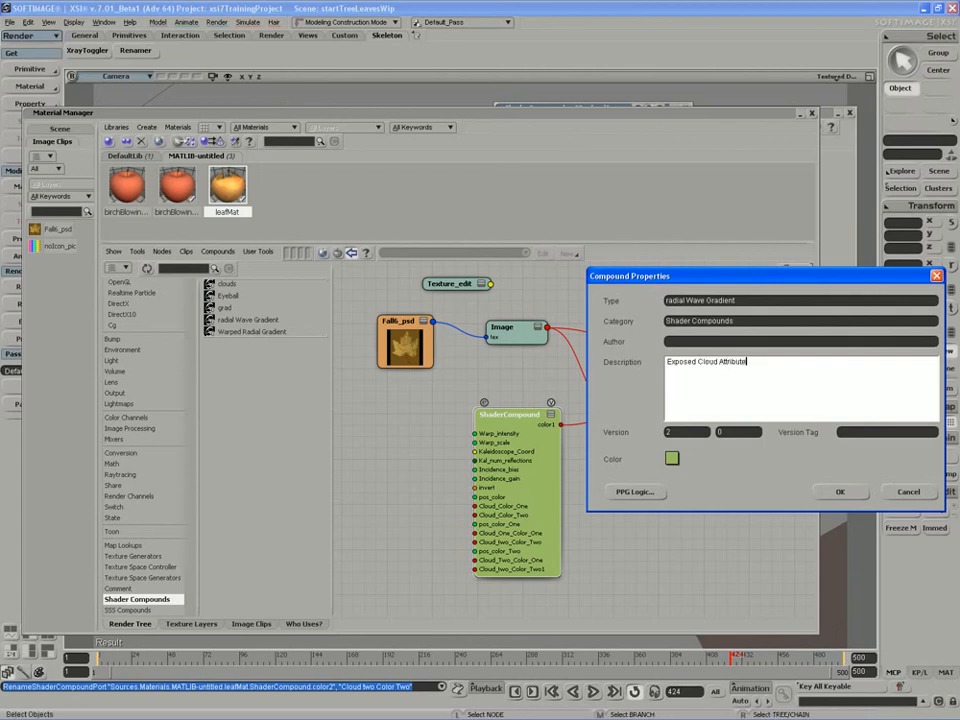
{"action": "type", "text": "s For Color Caniation within the gradient"}
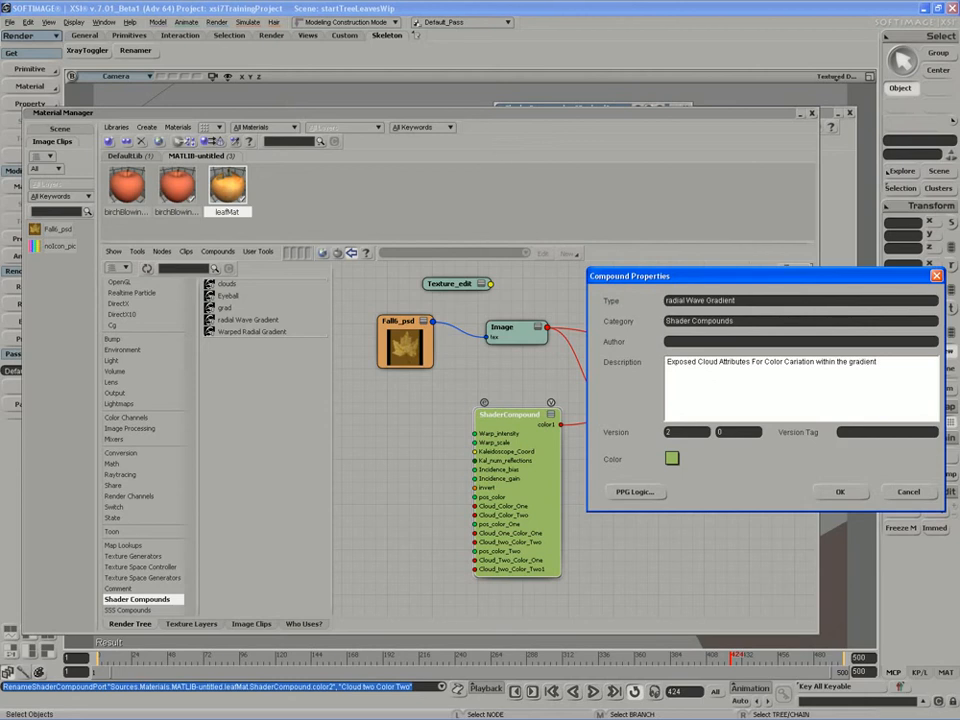
{"action": "left_click", "coordinate": [840, 493]}
Step: Export the ShaderCompound node to the RTCompounds folder as "radial Wave Gradient 2.0"
{"action": "right_click", "coordinate": [528, 430]}
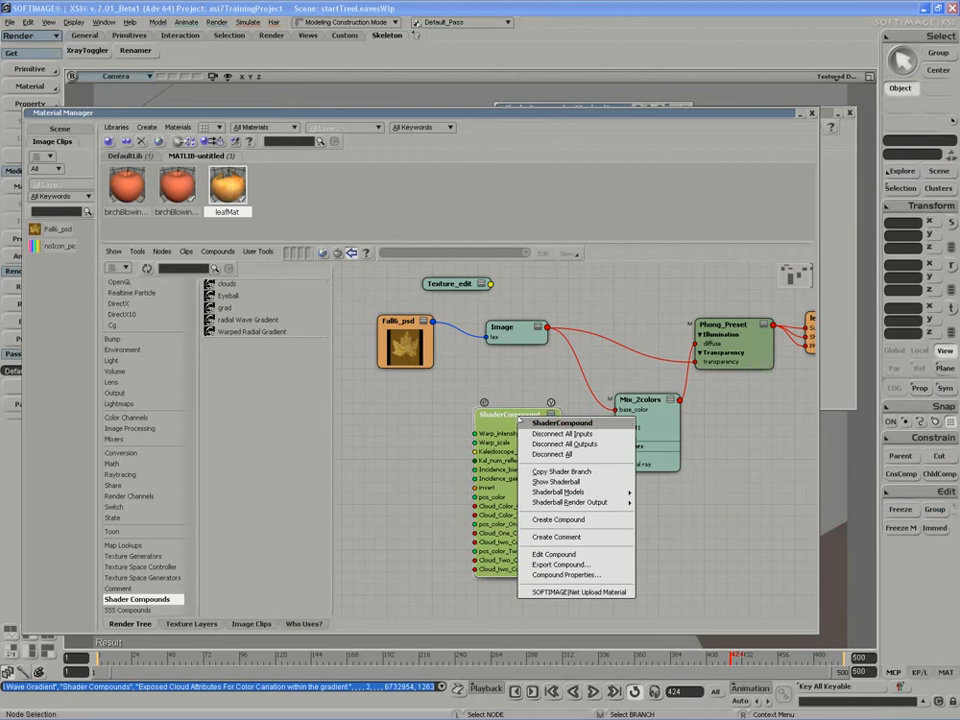
{"action": "left_click", "coordinate": [546, 562]}
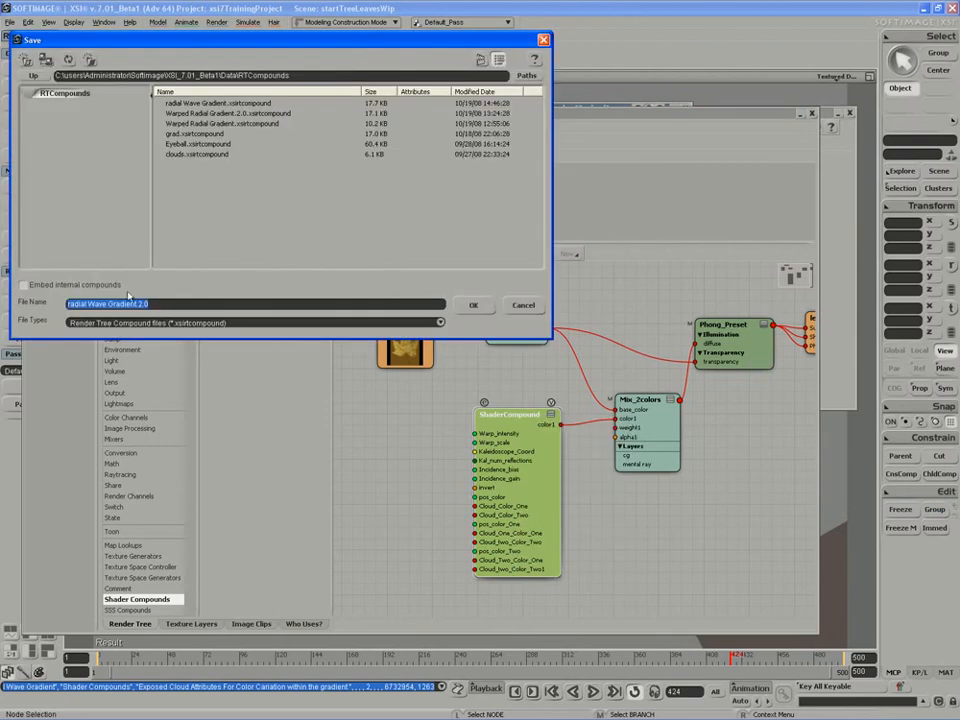
{"action": "key", "text": "Return"}
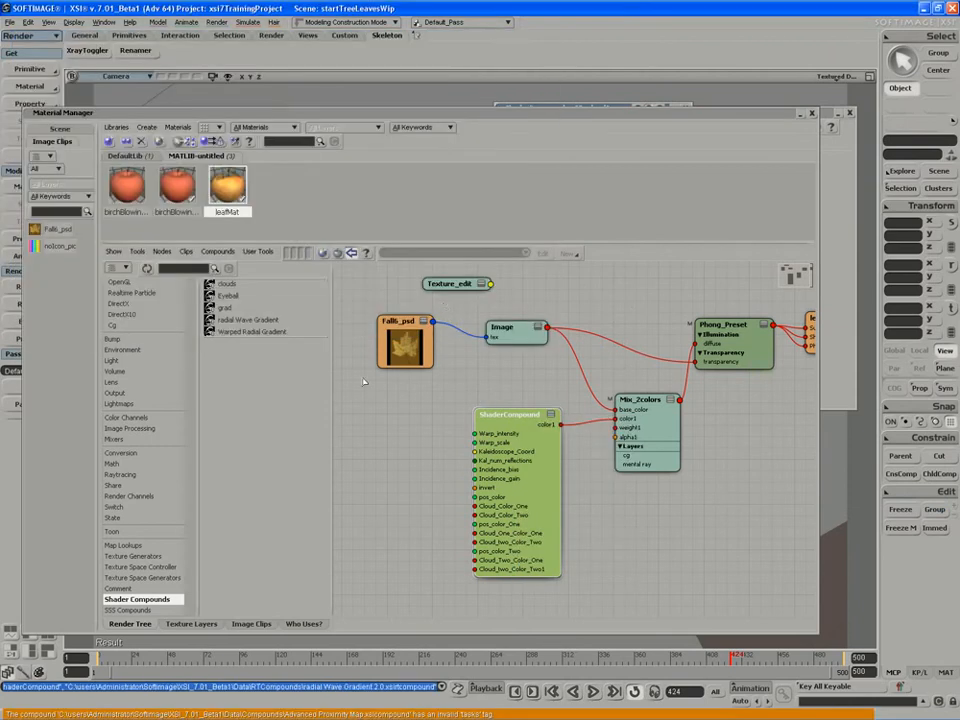
Step: Add the exported radial Wave Gradient compound to the render tree beside ShaderCompound and expand it to show its ports
{"action": "left_click", "coordinate": [419, 457]}
{"action": "left_click_drag", "start_coordinate": [580, 497], "coordinate": [608, 492]}
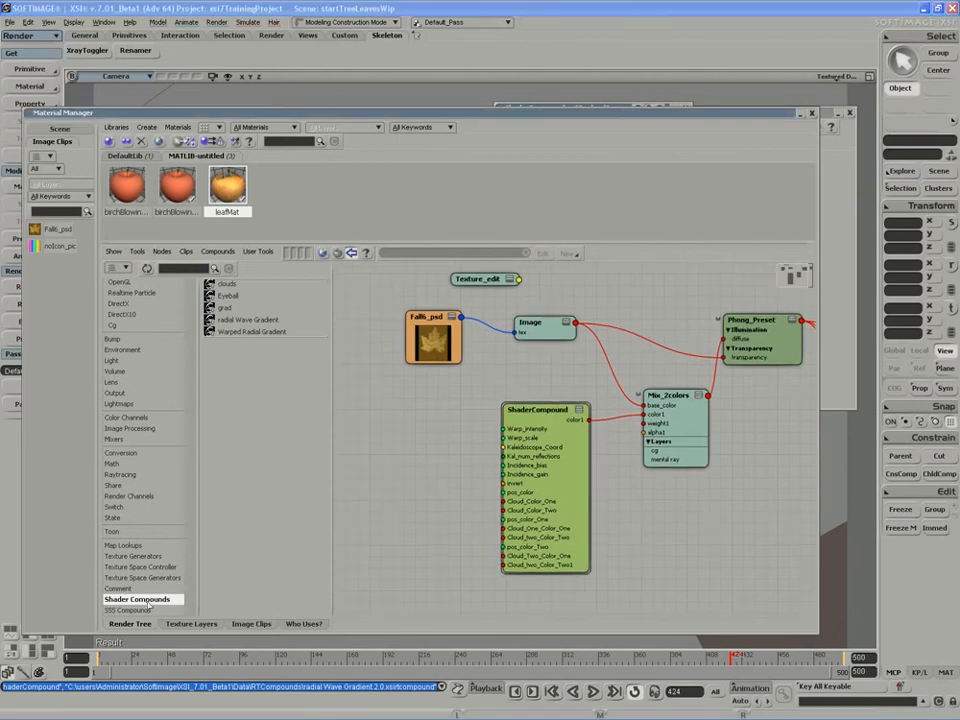
{"action": "left_click", "coordinate": [240, 320]}
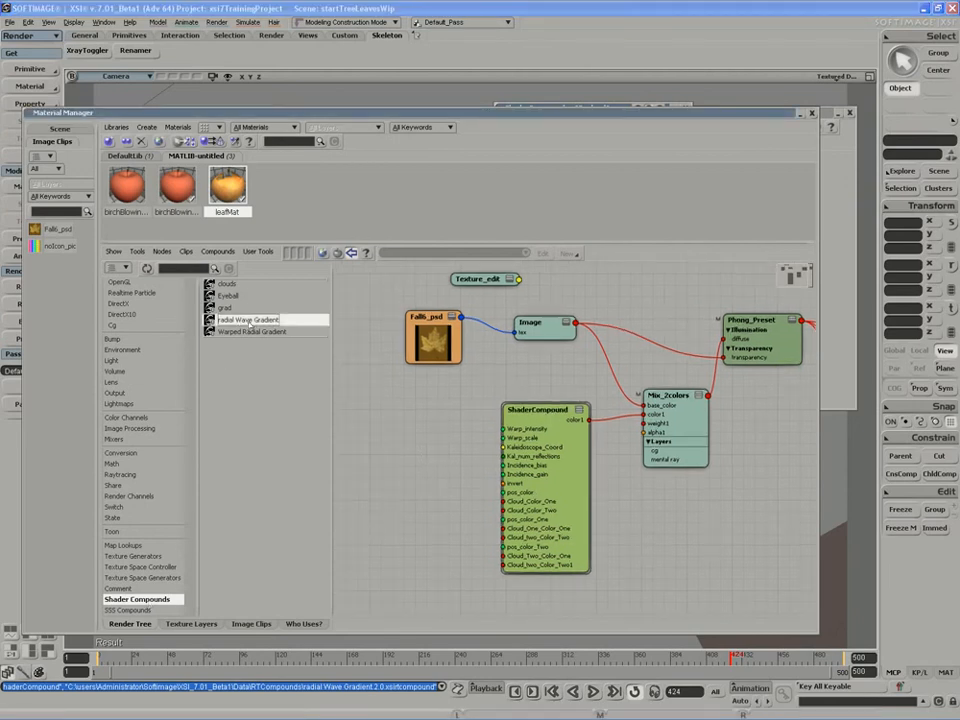
{"action": "left_click_drag", "start_coordinate": [249, 321], "coordinate": [412, 448]}
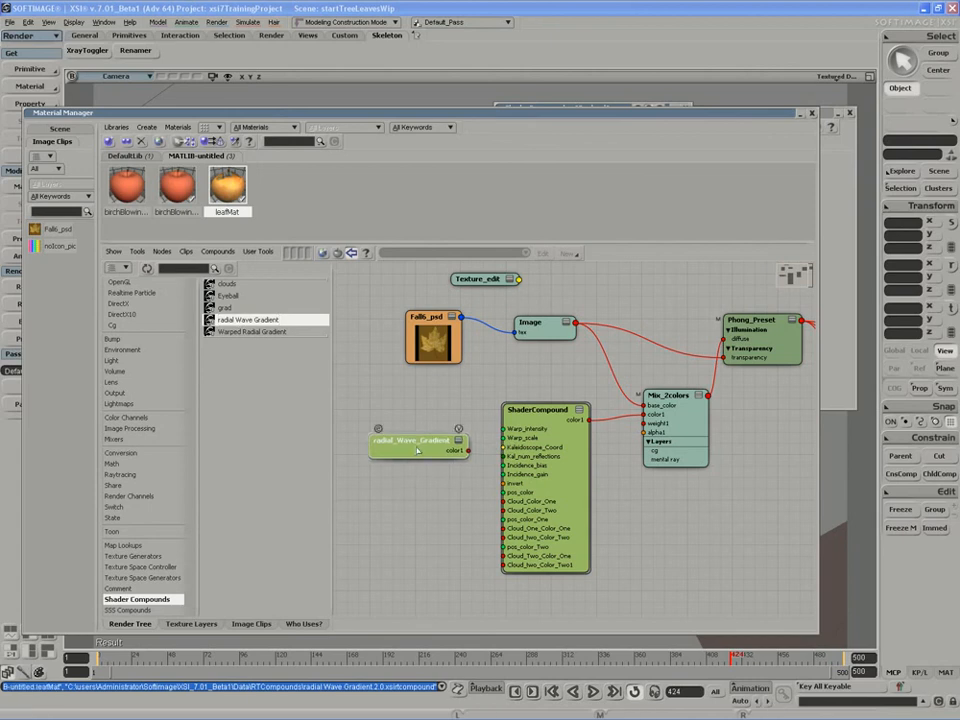
{"action": "left_click_drag", "start_coordinate": [522, 450], "coordinate": [530, 450]}
{"action": "left_click", "coordinate": [458, 440]}
{"action": "left_click_drag", "start_coordinate": [443, 463], "coordinate": [433, 441]}
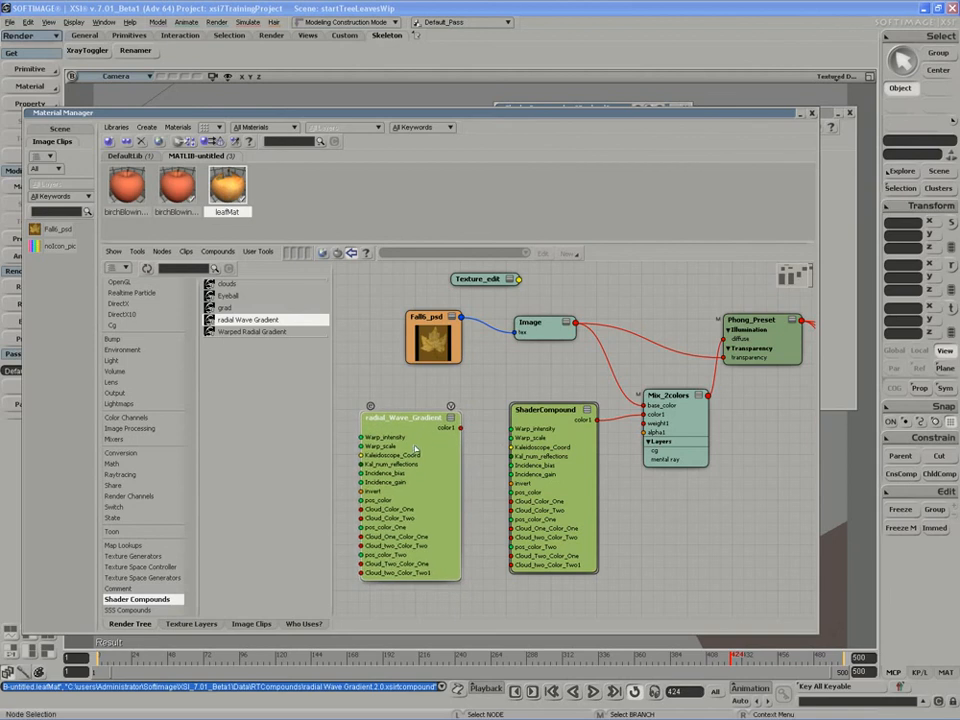
Step: Delete the added radial_Wave_Gradient node and shift ShaderCompound away from the Mix_2colors node
{"action": "key", "text": "Delete"}
{"action": "left_click_drag", "start_coordinate": [562, 450], "coordinate": [520, 451]}
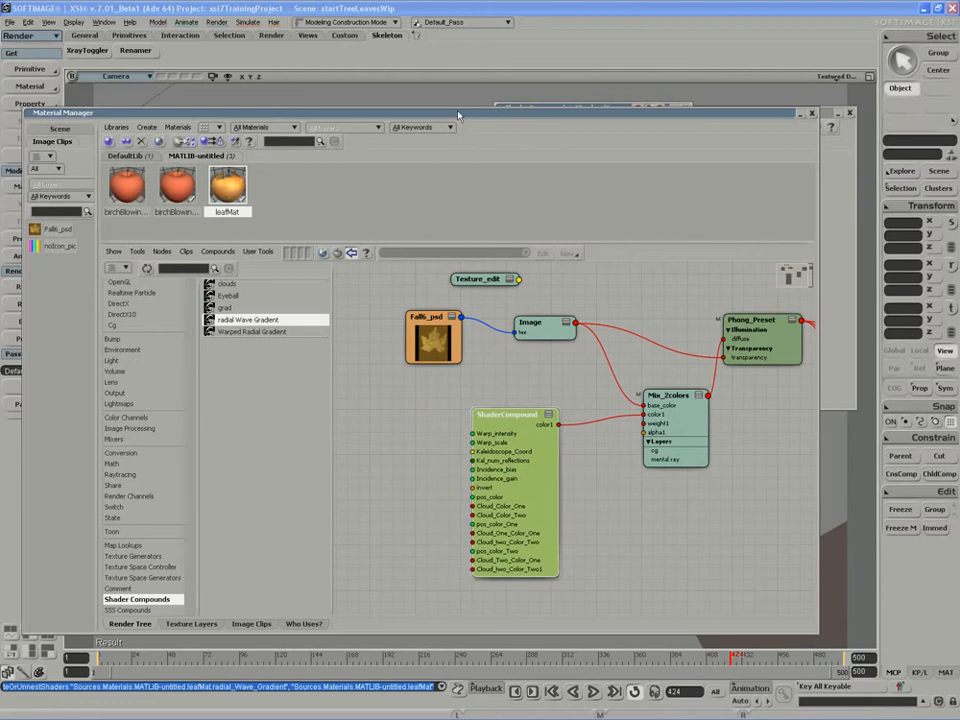
Step: Move the Material Manager window down to uncover the Camera view and nudge the _3D_cloud2 property page aside
{"action": "left_click_drag", "start_coordinate": [457, 112], "coordinate": [505, 409]}
{"action": "left_click_drag", "start_coordinate": [617, 110], "coordinate": [607, 108]}
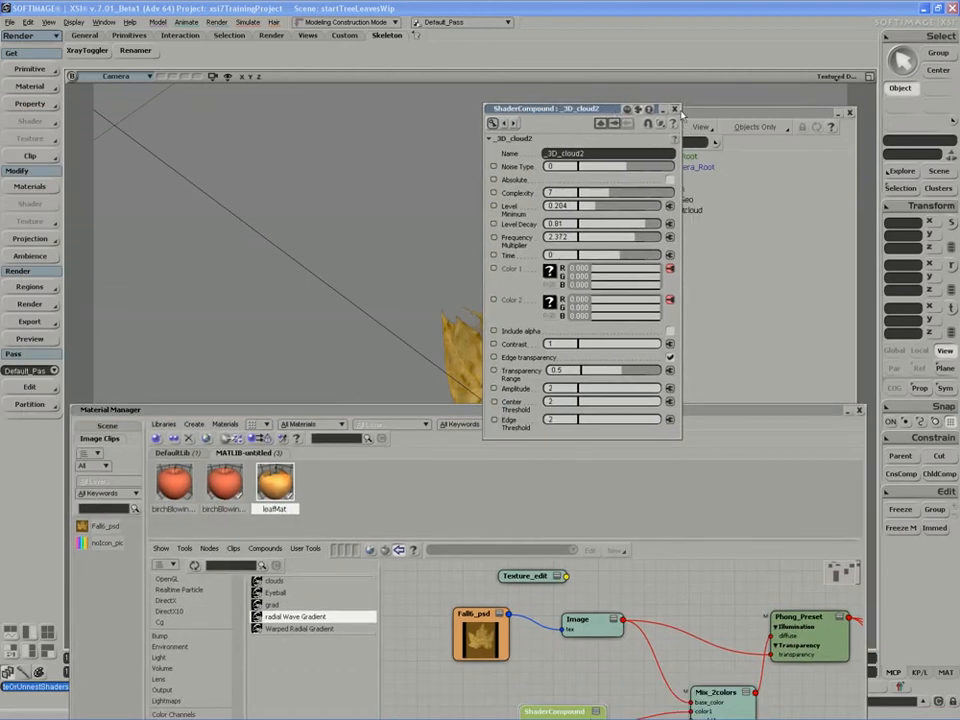
Step: Close the _3D_cloud2 property page, move the Explorer aside, orbit the camera toward the leaf and draw a render region around it
{"action": "left_click", "coordinate": [678, 109]}
{"action": "left_click_drag", "start_coordinate": [690, 113], "coordinate": [827, 104]}
{"action": "key", "text": "s"}
{"action": "left_click_drag", "start_coordinate": [522, 318], "coordinate": [525, 253]}
{"action": "key", "text": "q"}
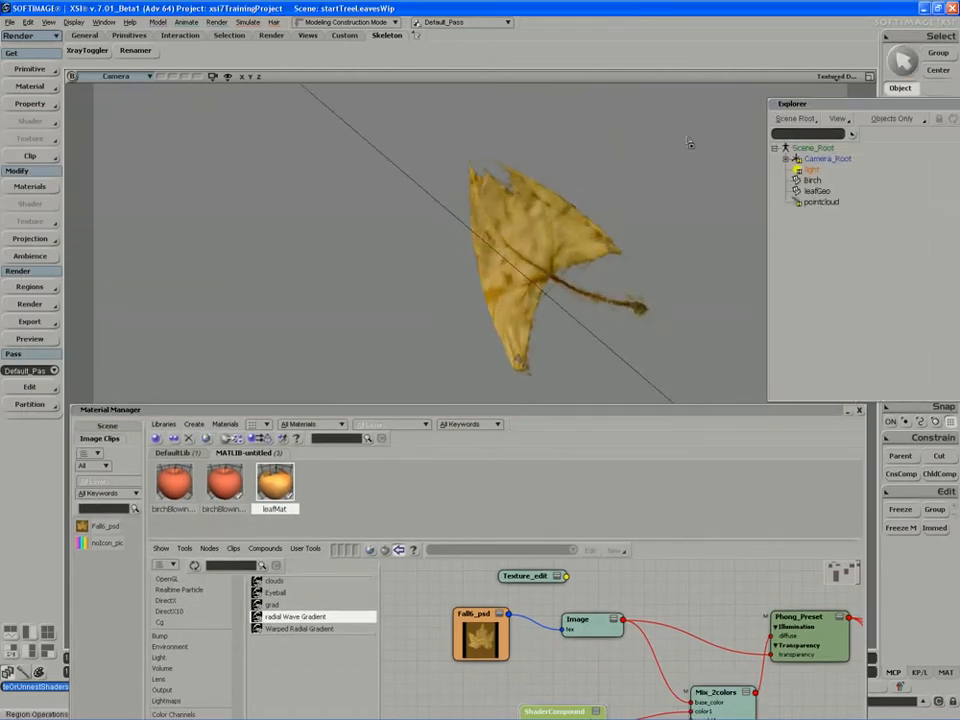
{"action": "left_click_drag", "start_coordinate": [697, 107], "coordinate": [317, 405]}
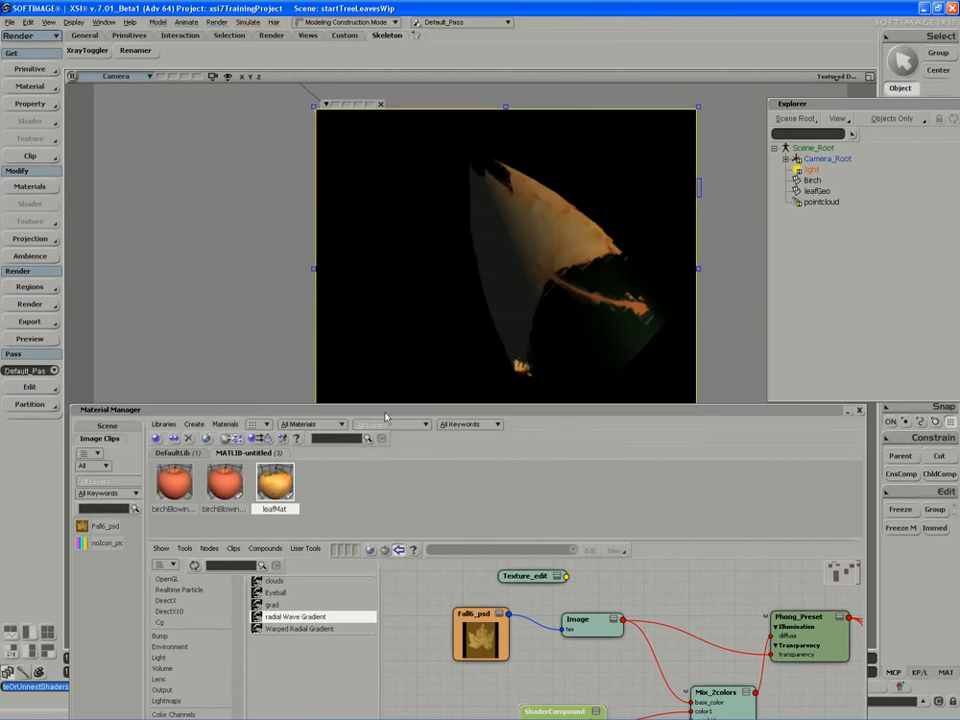
Step: Collapse the Material Manager and scrub the timeline through frames such as 274 and 124 to check the leaf's render
{"action": "double_click", "coordinate": [386, 411]}
{"action": "left_click_drag", "start_coordinate": [654, 657], "coordinate": [506, 657]}
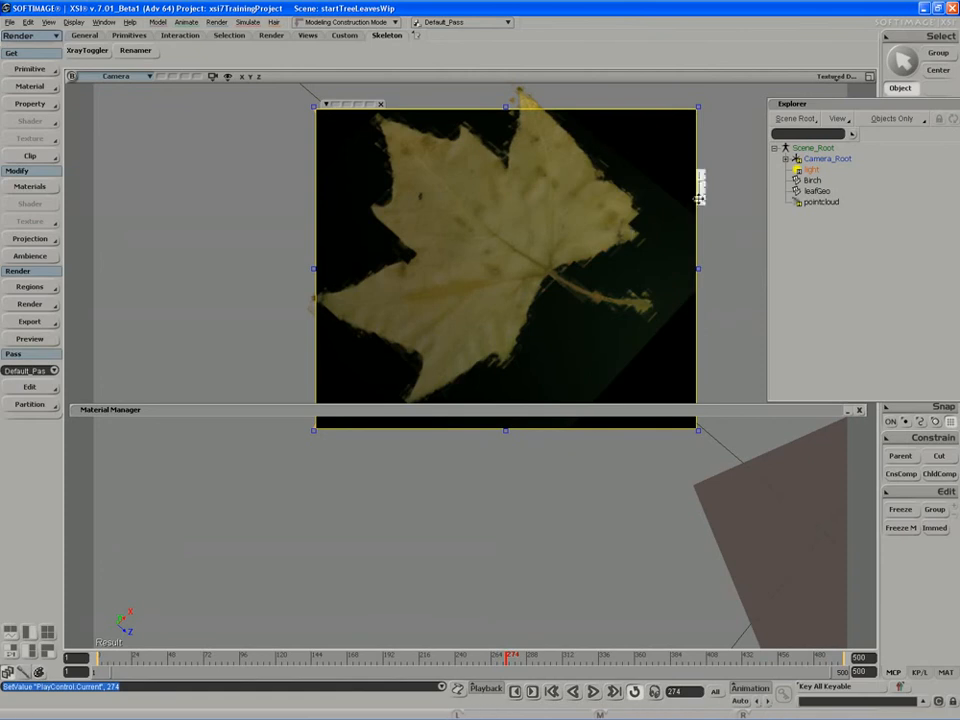
{"action": "left_click", "coordinate": [276, 655]}
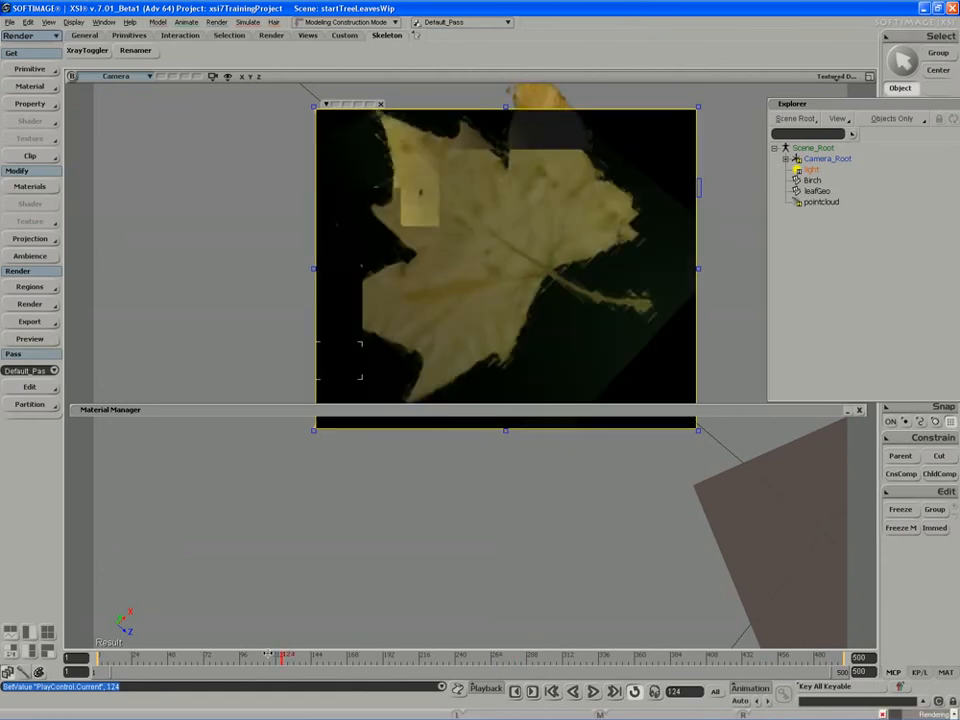
{"action": "left_click_drag", "start_coordinate": [272, 655], "coordinate": [436, 656]}
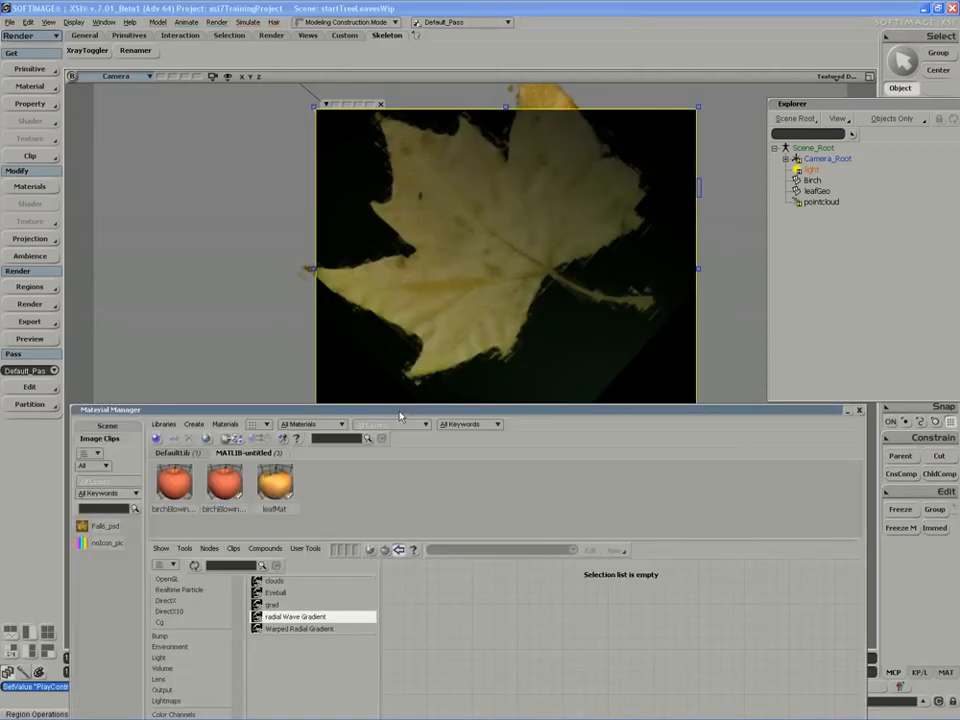
Step: Display leafMat's render tree and connect ShaderCompound's color1 output directly to leafMat's Surface port
{"action": "left_click_drag", "start_coordinate": [400, 415], "coordinate": [388, 219]}
{"action": "left_click", "coordinate": [264, 288]}
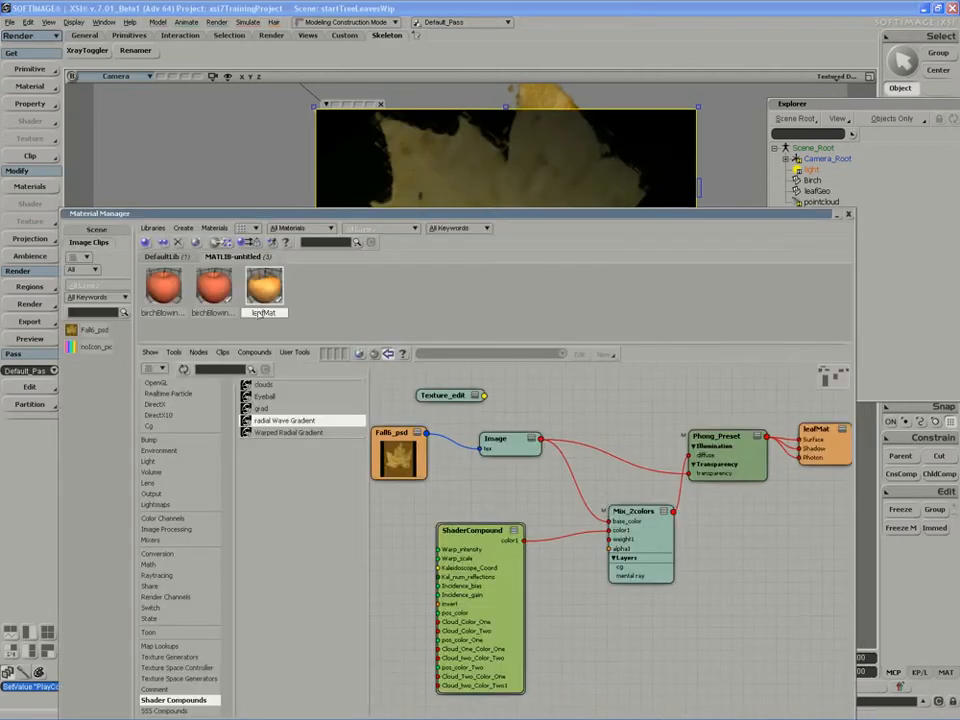
{"action": "left_click_drag", "start_coordinate": [600, 571], "coordinate": [596, 558]}
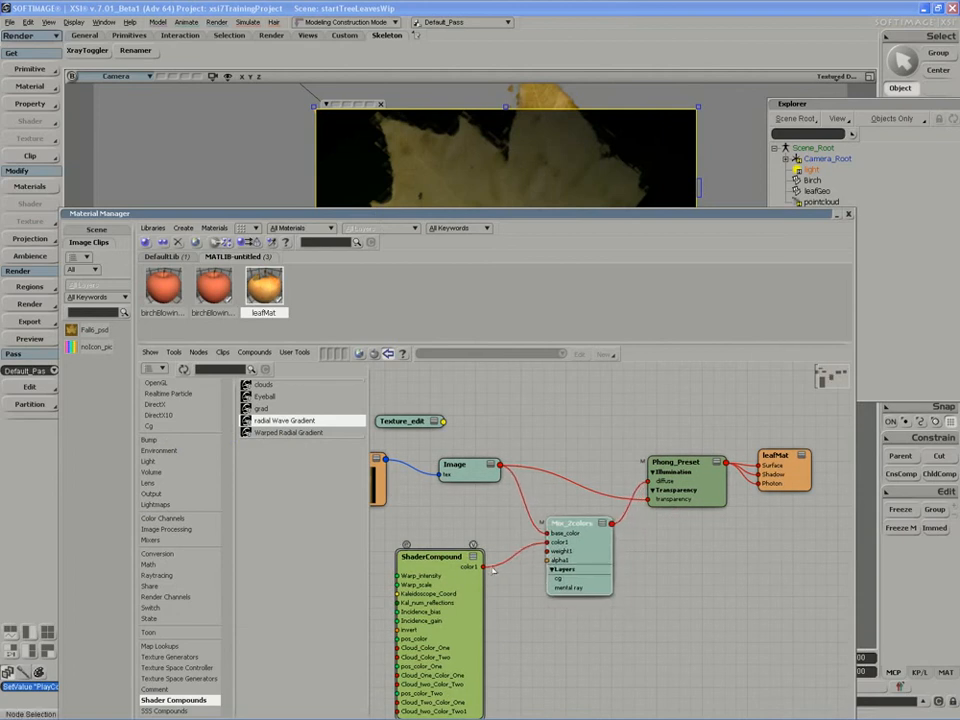
{"action": "left_click_drag", "start_coordinate": [490, 568], "coordinate": [785, 428]}
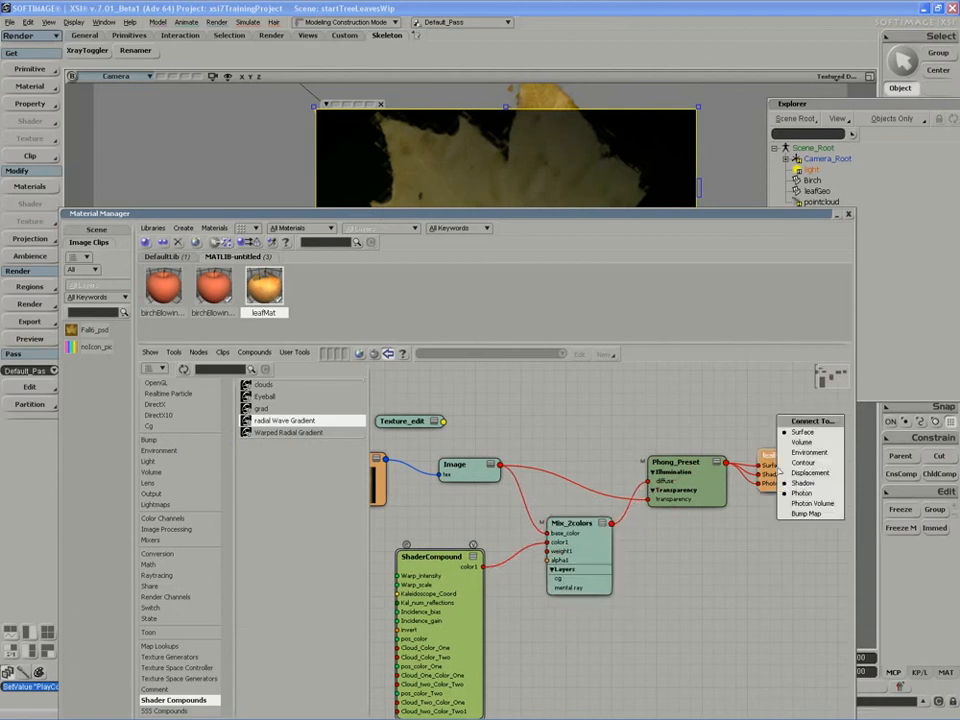
{"action": "left_click", "coordinate": [800, 432]}
Step: Move the Material Manager off the render region and check the gradient's render at frames 27 and 60
{"action": "left_click_drag", "start_coordinate": [547, 221], "coordinate": [797, 439]}
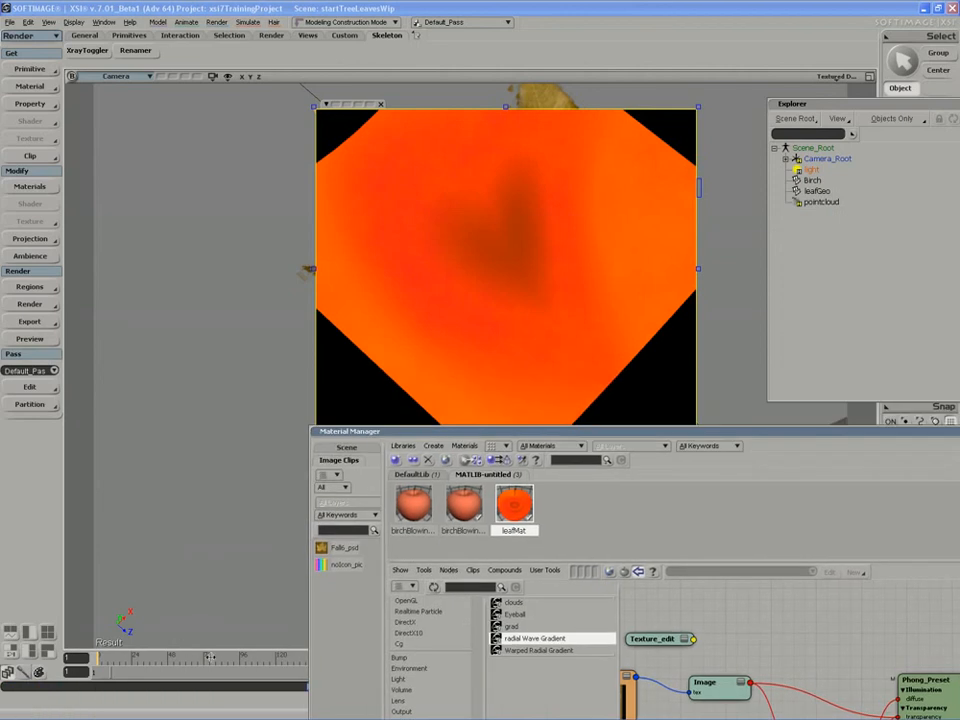
{"action": "left_click", "coordinate": [175, 657]}
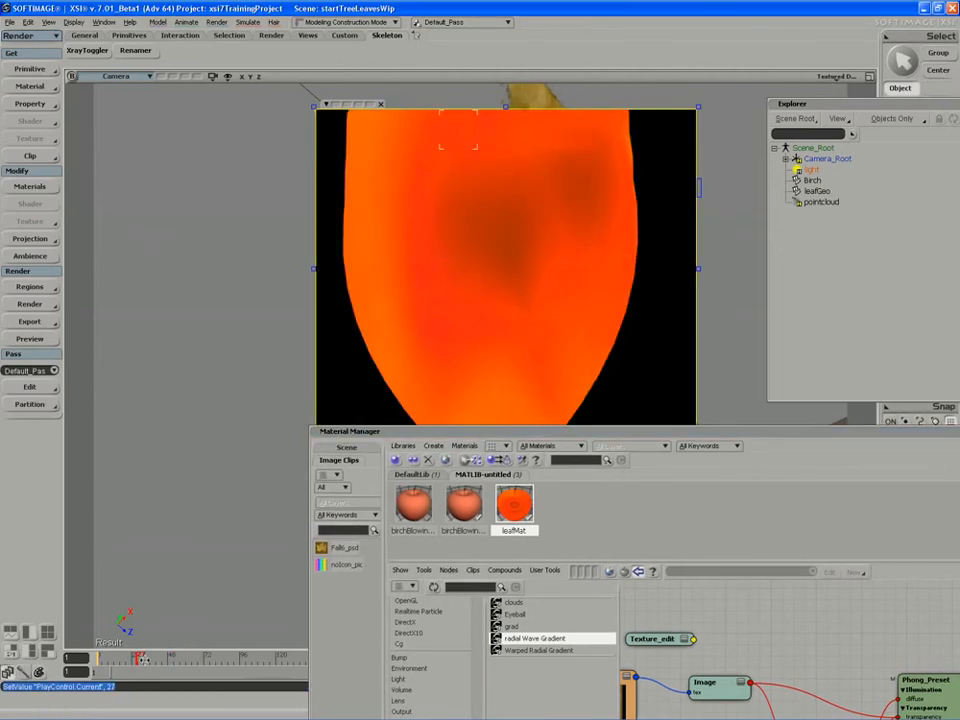
{"action": "left_click", "coordinate": [141, 658]}
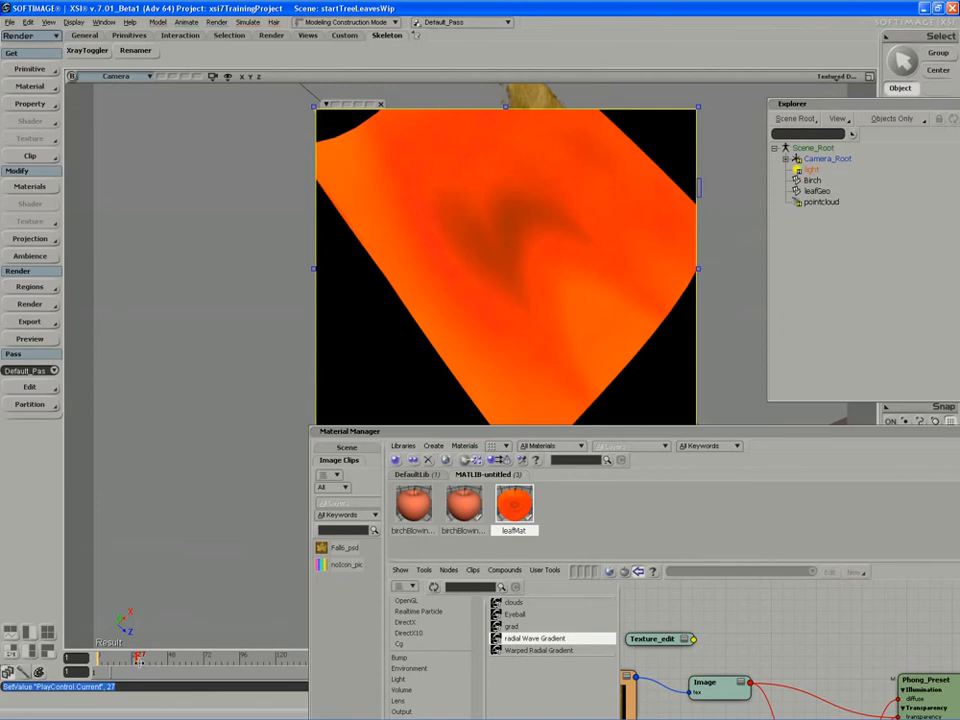
{"action": "left_click", "coordinate": [185, 660]}
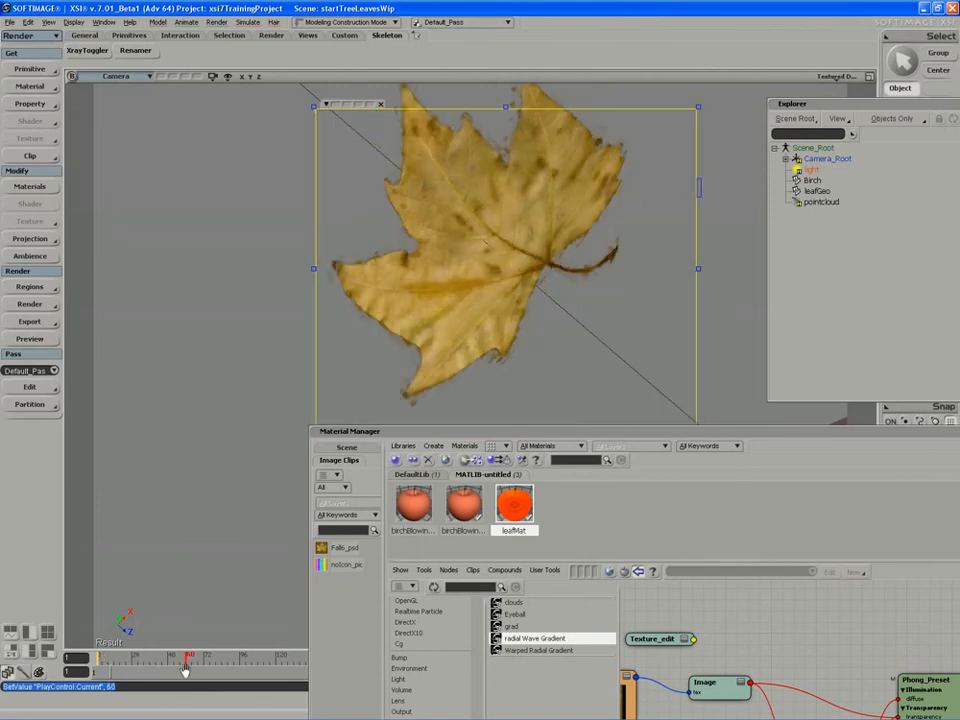
Step: Open the shader preview of ShaderCompound and reposition the Phong_Preset and Mix_2colors nodes in the render tree
{"action": "left_click_drag", "start_coordinate": [425, 432], "coordinate": [204, 229]}
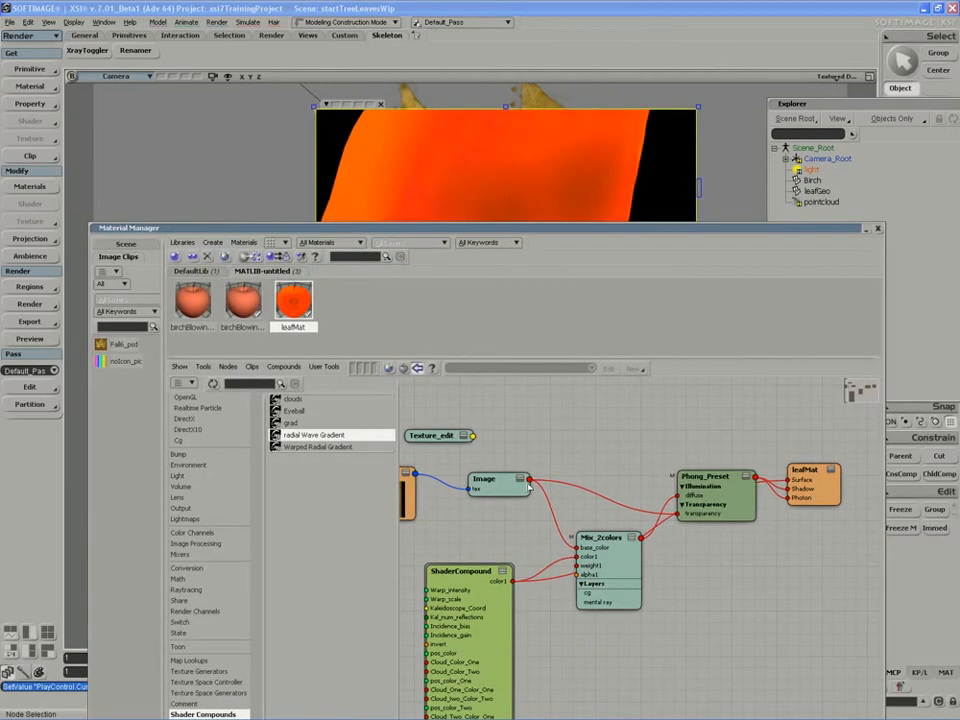
{"action": "left_click_drag", "start_coordinate": [687, 486], "coordinate": [702, 505]}
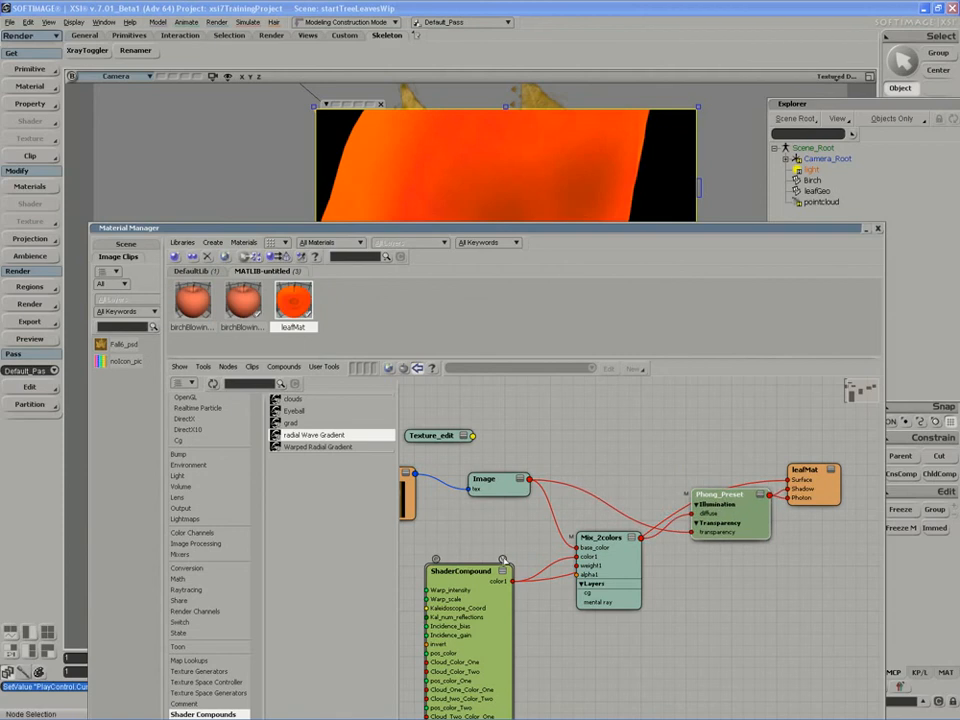
{"action": "left_click", "coordinate": [503, 560]}
{"action": "left_click_drag", "start_coordinate": [600, 537], "coordinate": [601, 546]}
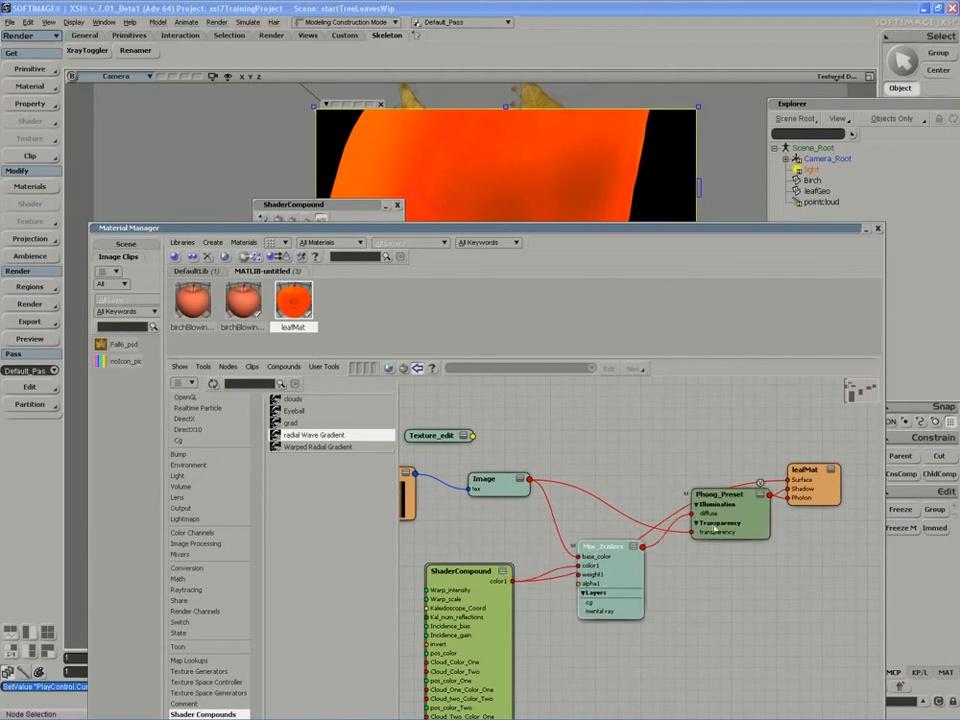
{"action": "left_click_drag", "start_coordinate": [705, 530], "coordinate": [688, 494]}
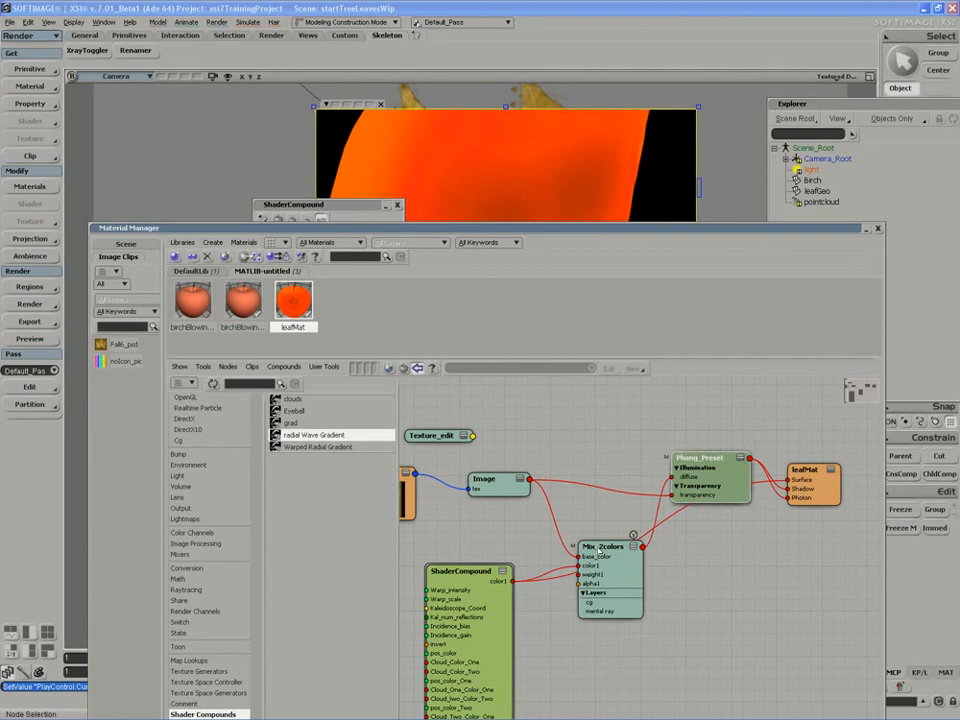
{"action": "left_click_drag", "start_coordinate": [600, 548], "coordinate": [531, 563]}
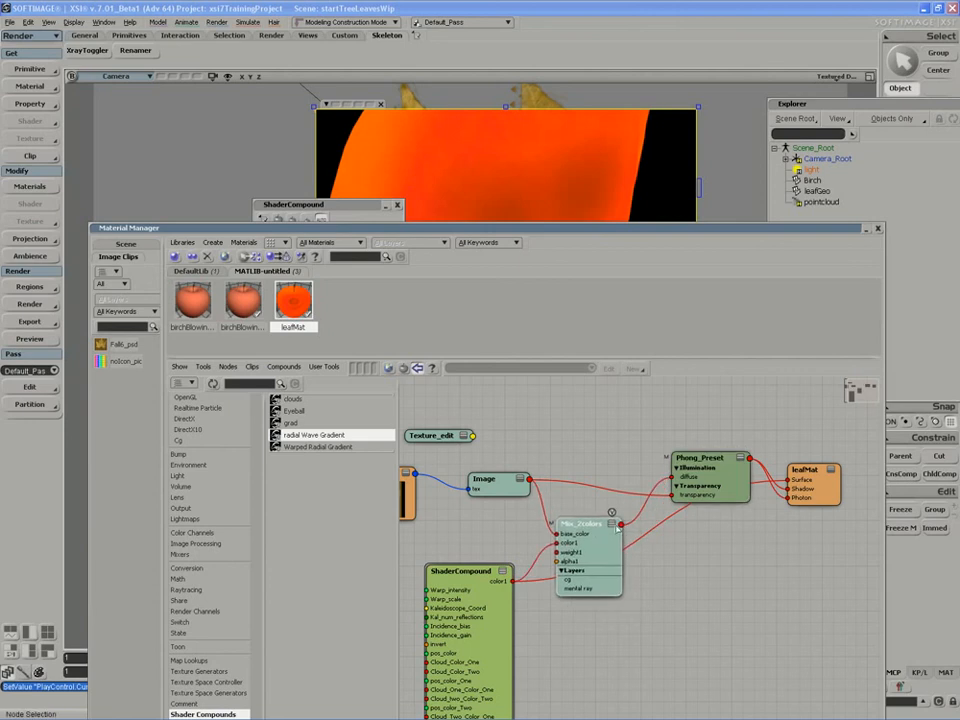
{"action": "left_click_drag", "start_coordinate": [601, 527], "coordinate": [605, 537]}
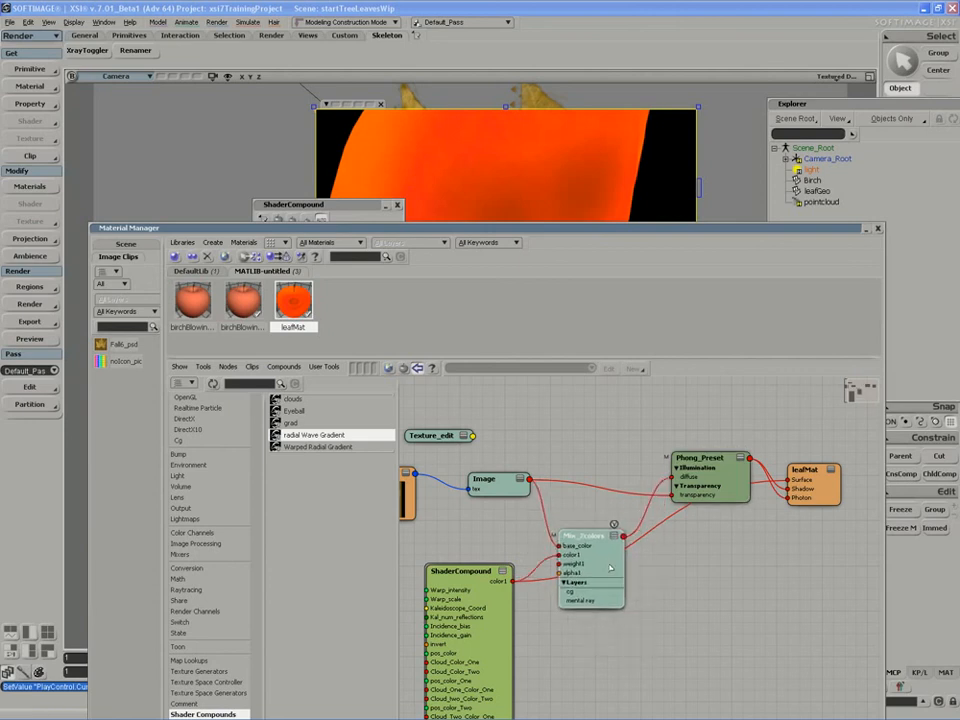
Step: Reconnect Phong_Preset's output to leafMat's Surface port and space Phong_Preset and Mix_2colors apart in the render tree
{"action": "left_click_drag", "start_coordinate": [752, 463], "coordinate": [810, 480]}
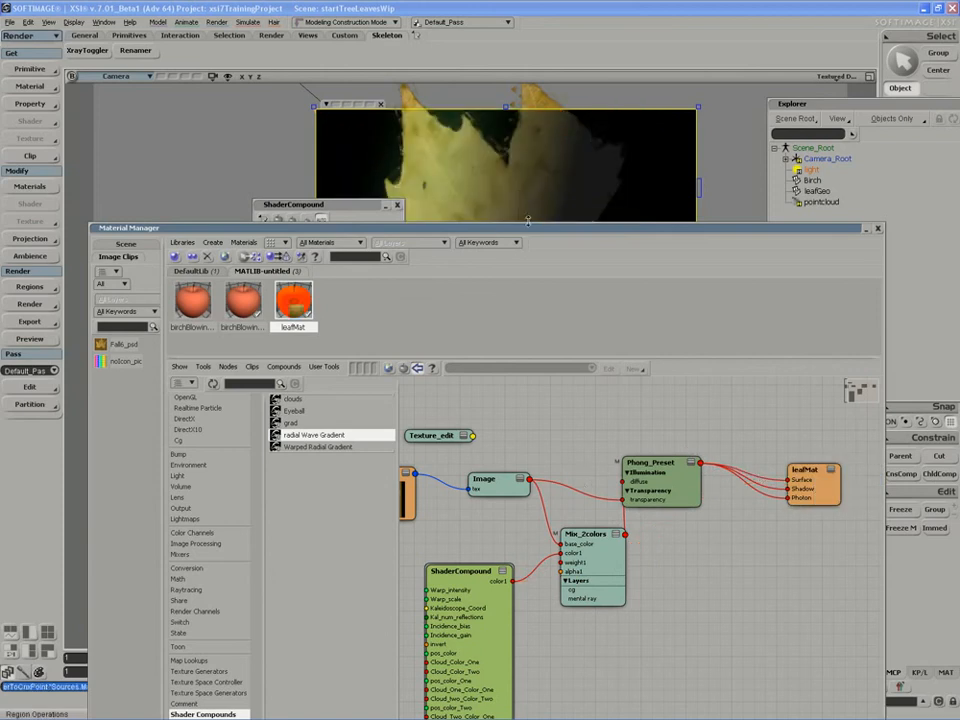
{"action": "left_click_drag", "start_coordinate": [479, 233], "coordinate": [501, 231]}
{"action": "left_click_drag", "start_coordinate": [670, 462], "coordinate": [738, 495]}
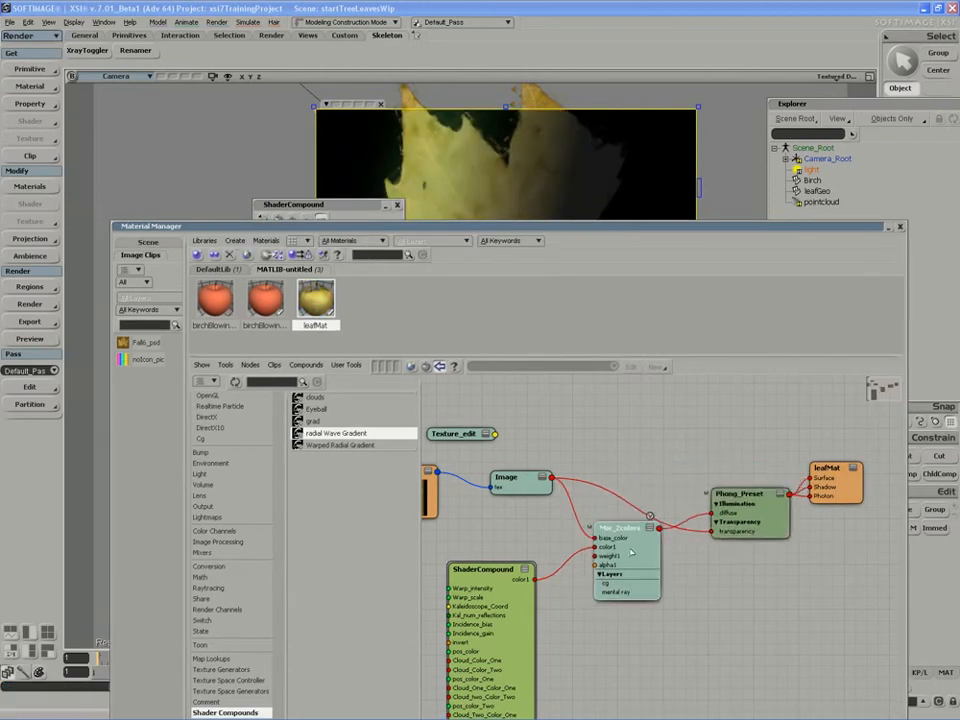
{"action": "left_click_drag", "start_coordinate": [605, 532], "coordinate": [632, 568]}
{"action": "left_click_drag", "start_coordinate": [558, 227], "coordinate": [554, 174]}
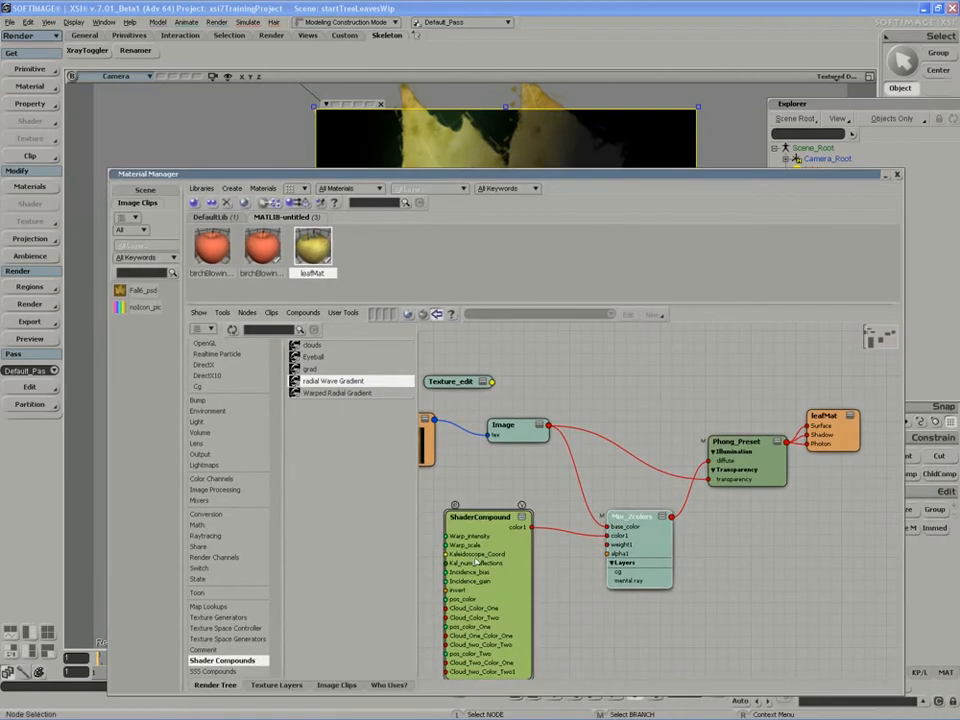
Step: Set the timeline to frame 1 and collapse the Material Manager to examine the leaf in the render region
{"action": "double_click", "coordinate": [231, 174]}
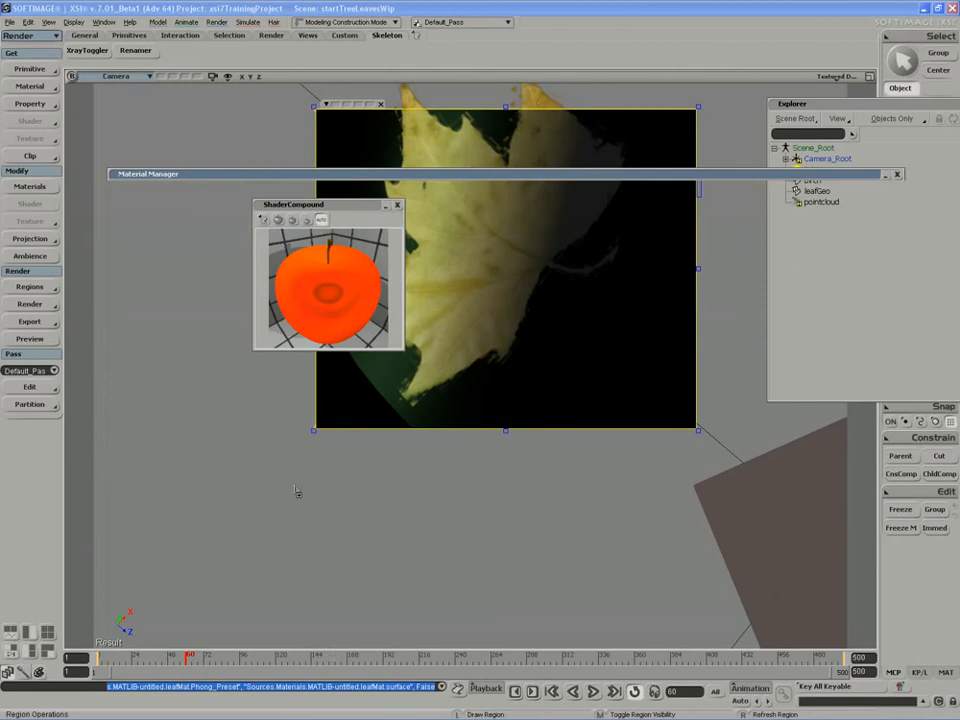
{"action": "left_click_drag", "start_coordinate": [322, 658], "coordinate": [97, 659]}
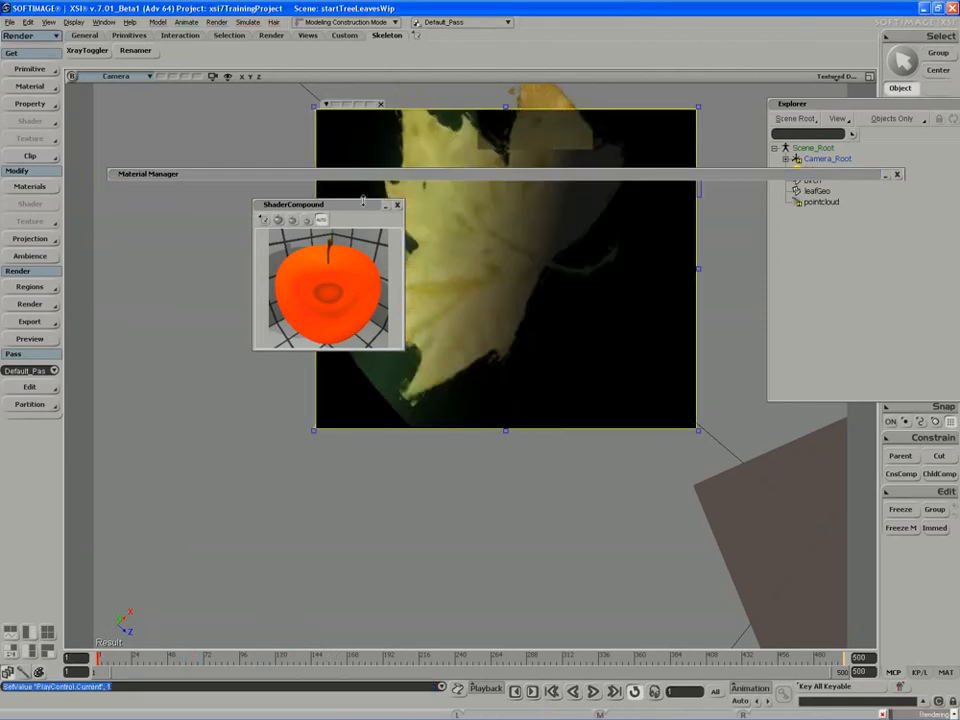
{"action": "double_click", "coordinate": [404, 177]}
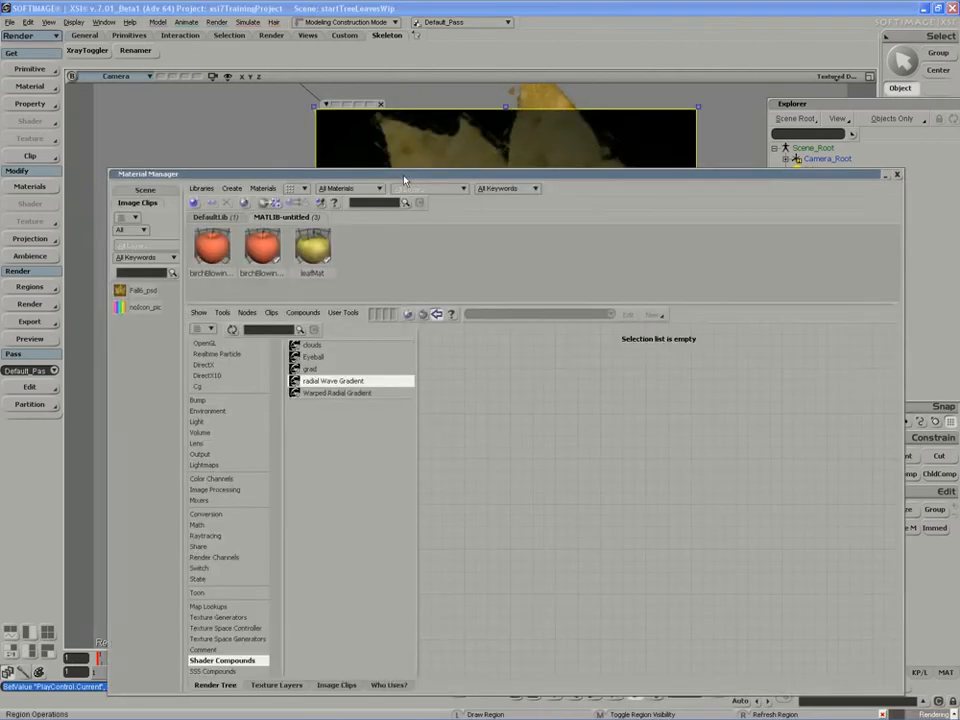
{"action": "left_click_drag", "start_coordinate": [404, 180], "coordinate": [378, 117]}
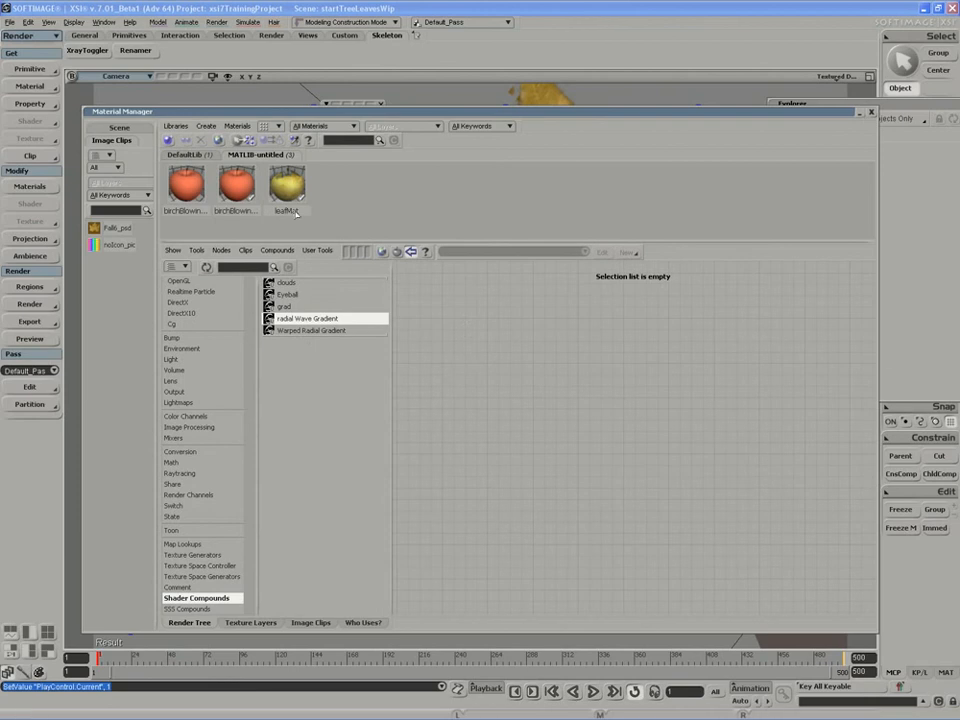
{"action": "double_click", "coordinate": [472, 112]}
{"action": "left_click", "coordinate": [849, 112]}
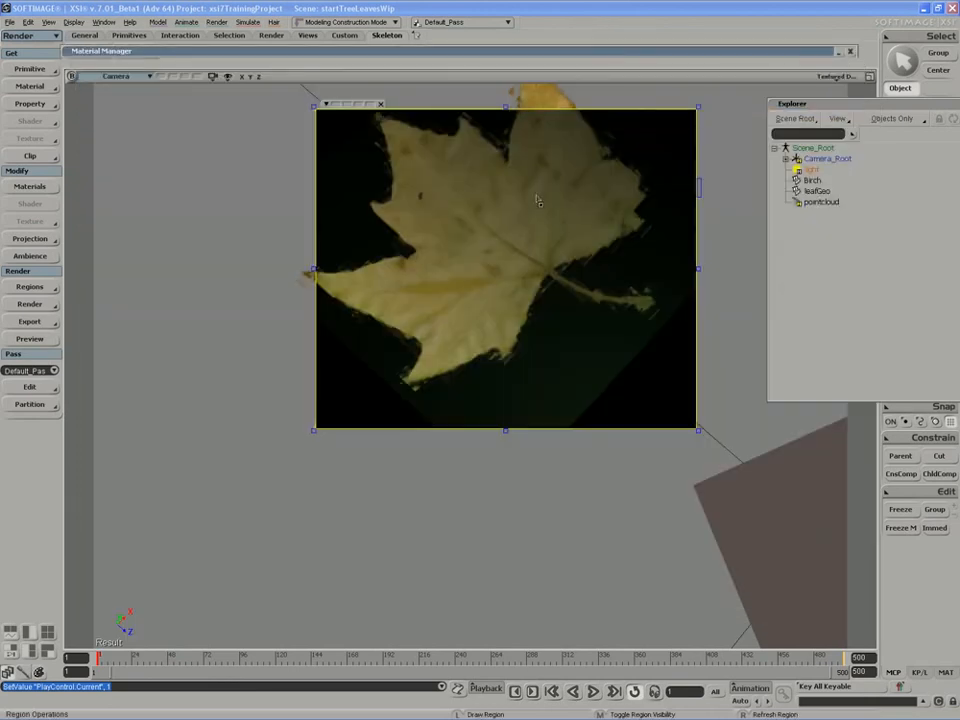